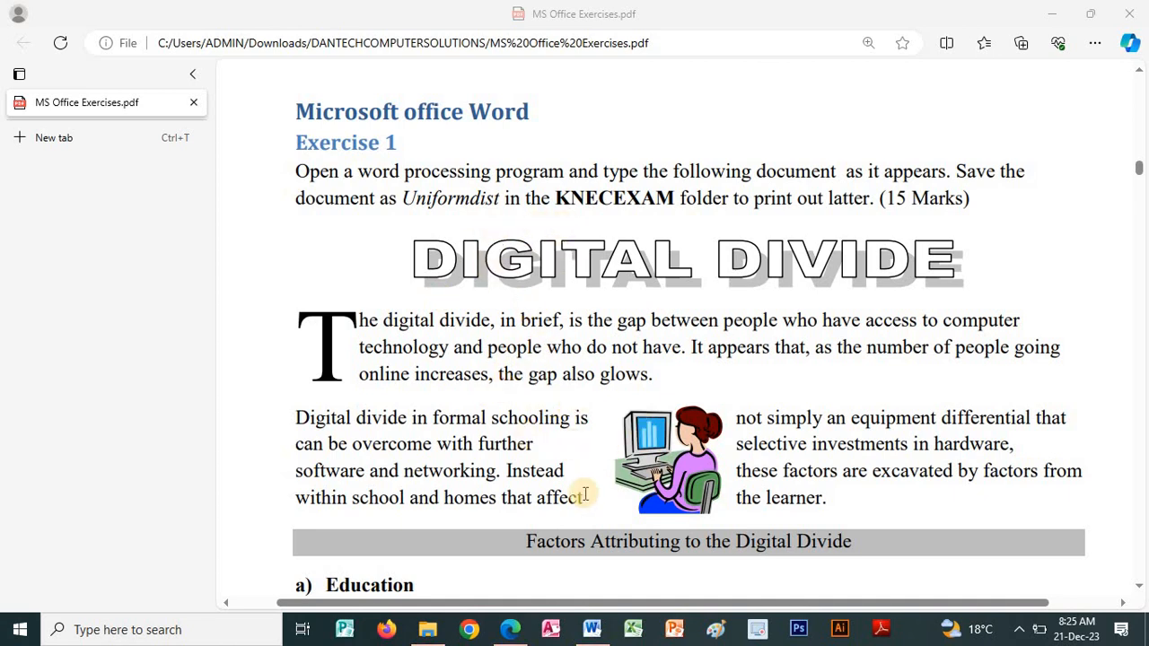
- Switch to Word and create a new blank document
left_click(592, 631)
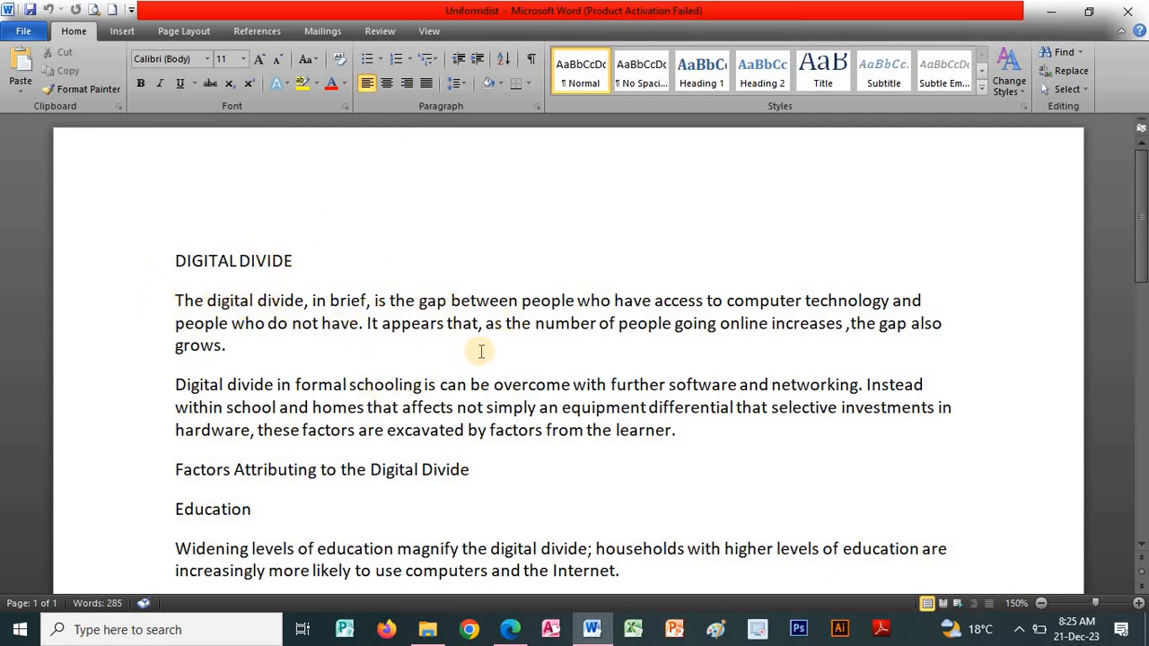
left_click(113, 10)
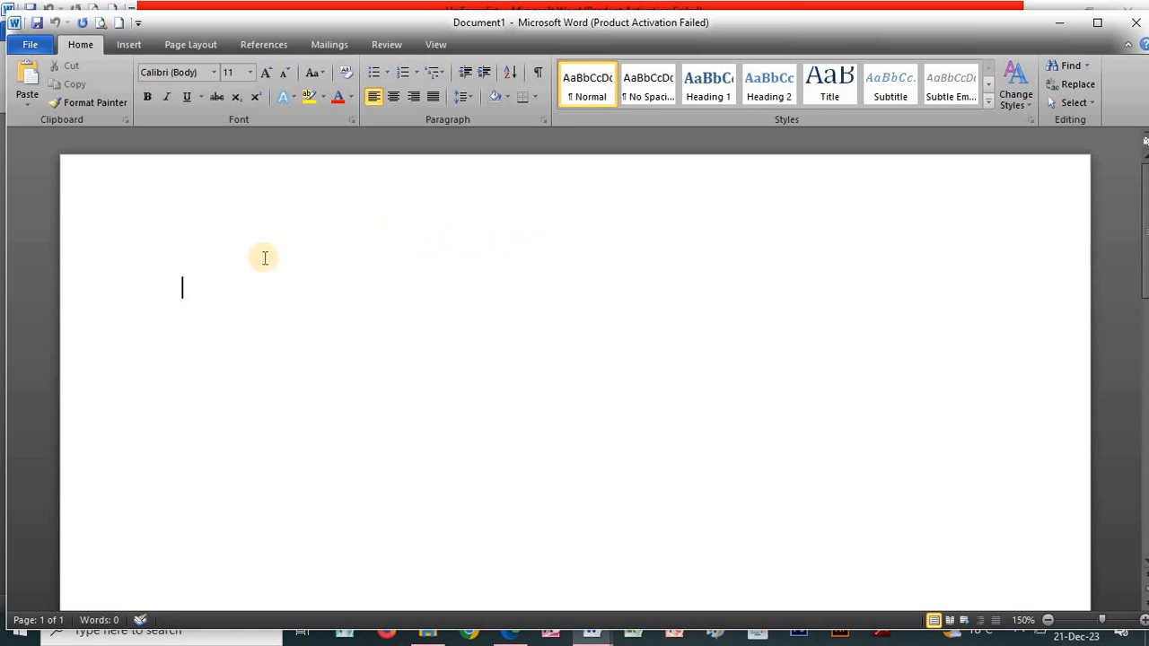
- Set the page color of the blank document to Aqua, Accent 5, Lighter 60%
left_click(199, 44)
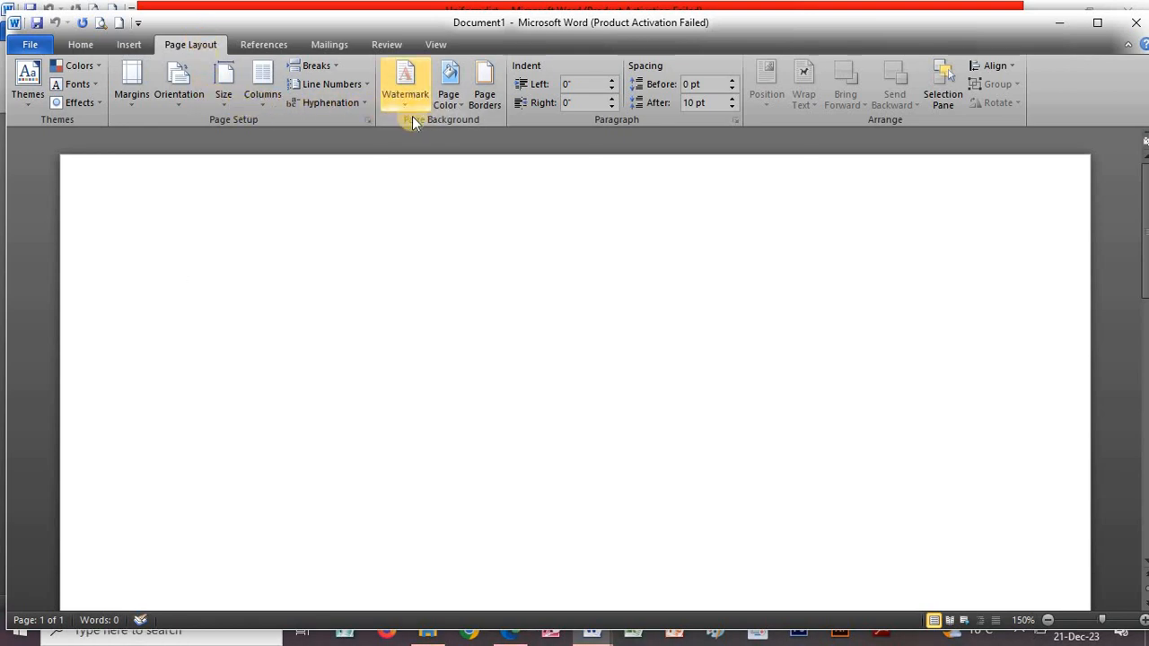
left_click(457, 102)
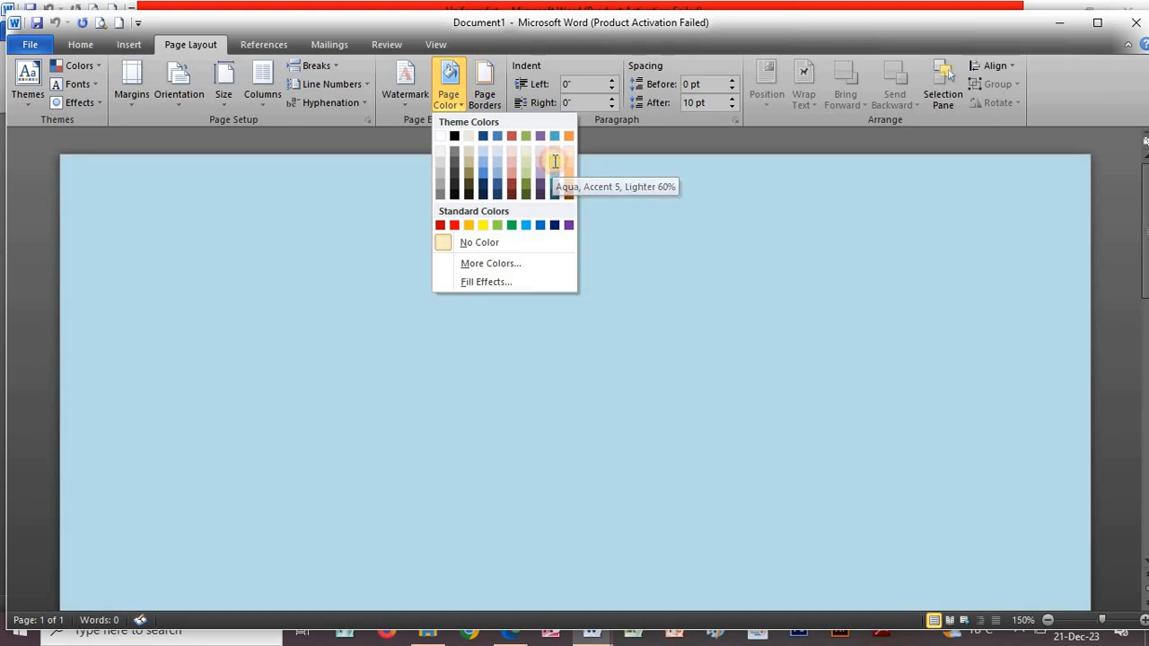
left_click(552, 160)
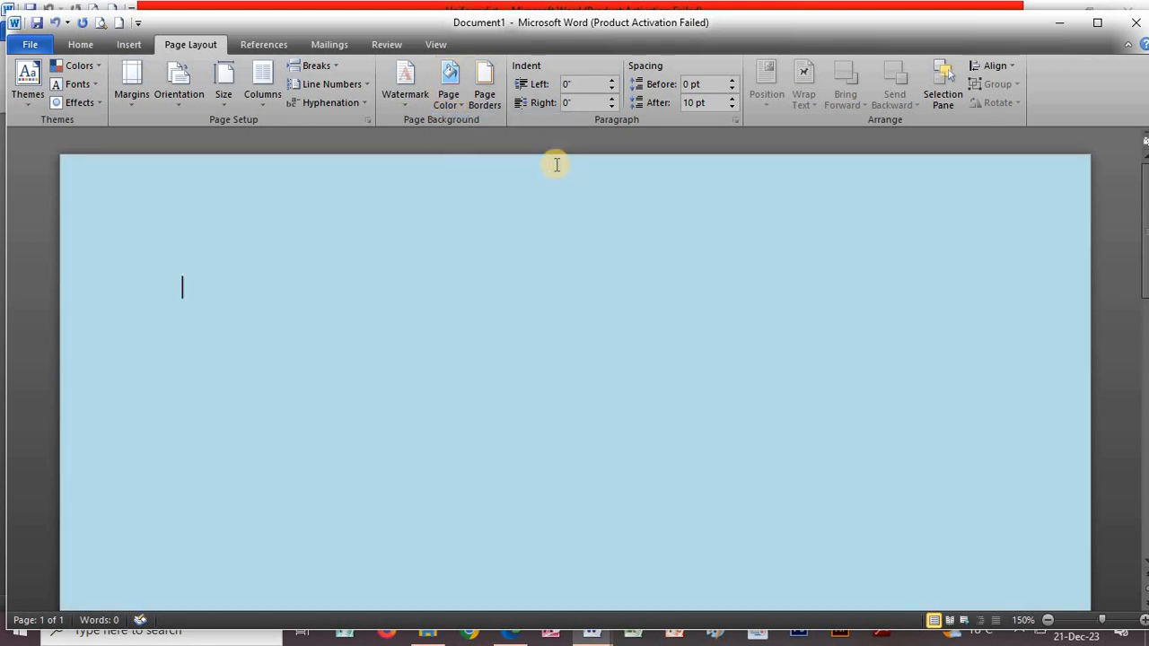
- Browse the available page border line styles and set the border color to red
left_click(483, 99)
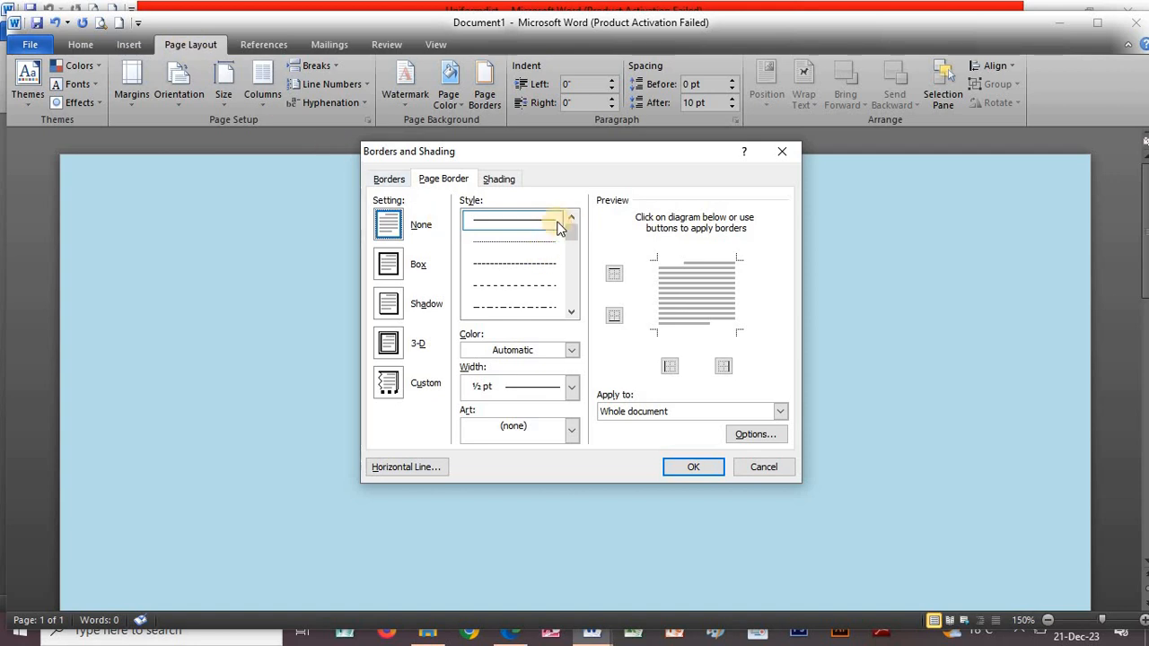
left_click(572, 313)
left_click(572, 312)
left_click(572, 313)
left_click(572, 312)
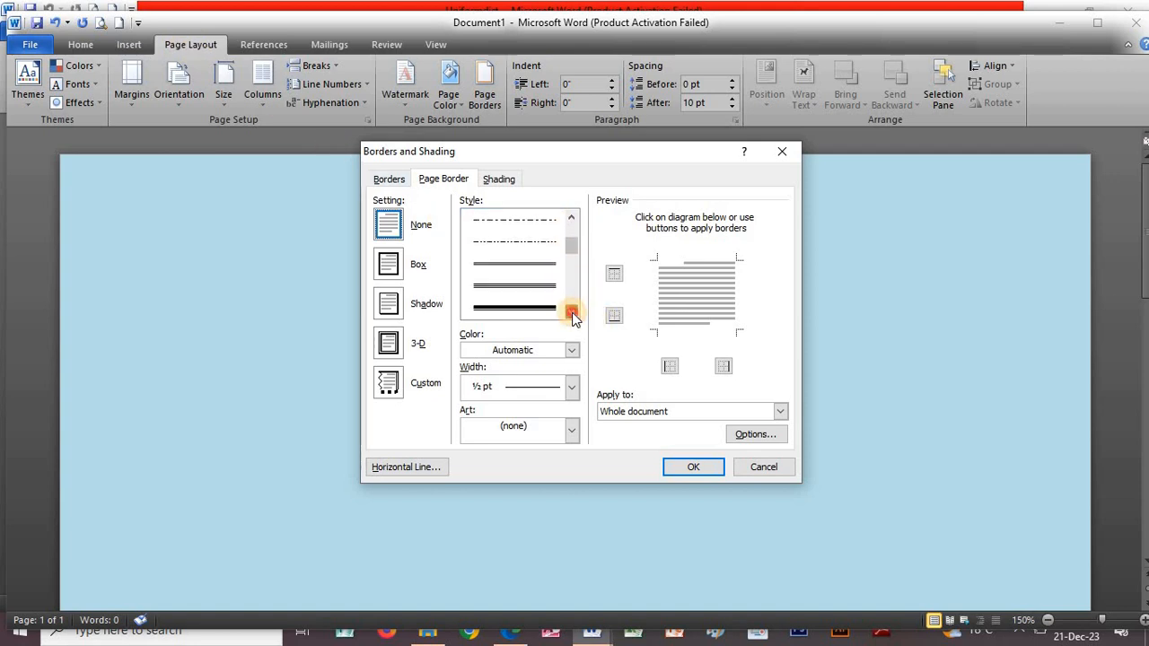
left_click(572, 312)
left_click(572, 312)
left_click(572, 313)
left_click(572, 312)
left_click(572, 312)
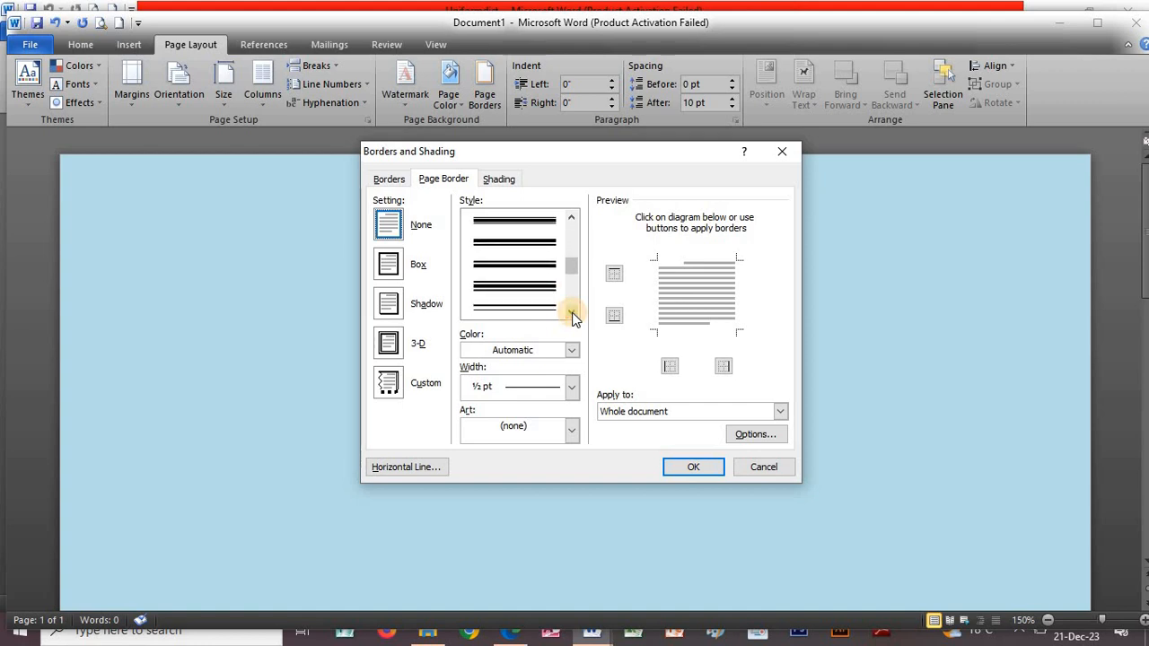
left_click(572, 312)
left_click(572, 313)
left_click(572, 313)
left_click(571, 313)
left_click(572, 313)
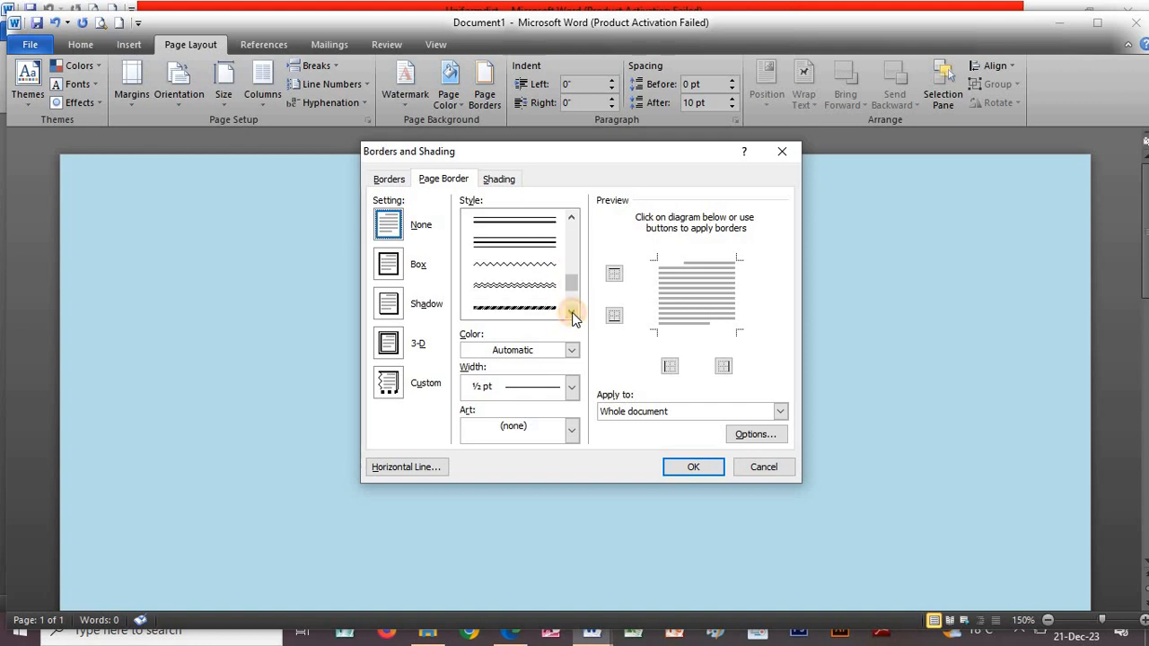
left_click(571, 313)
left_click(572, 350)
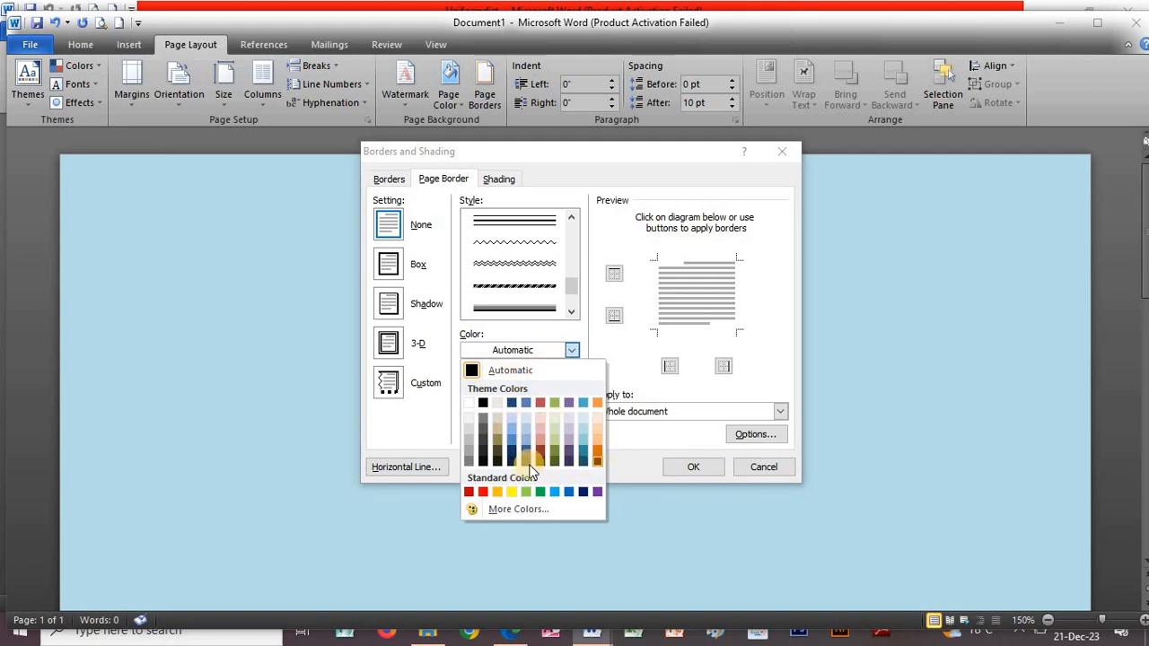
left_click(484, 493)
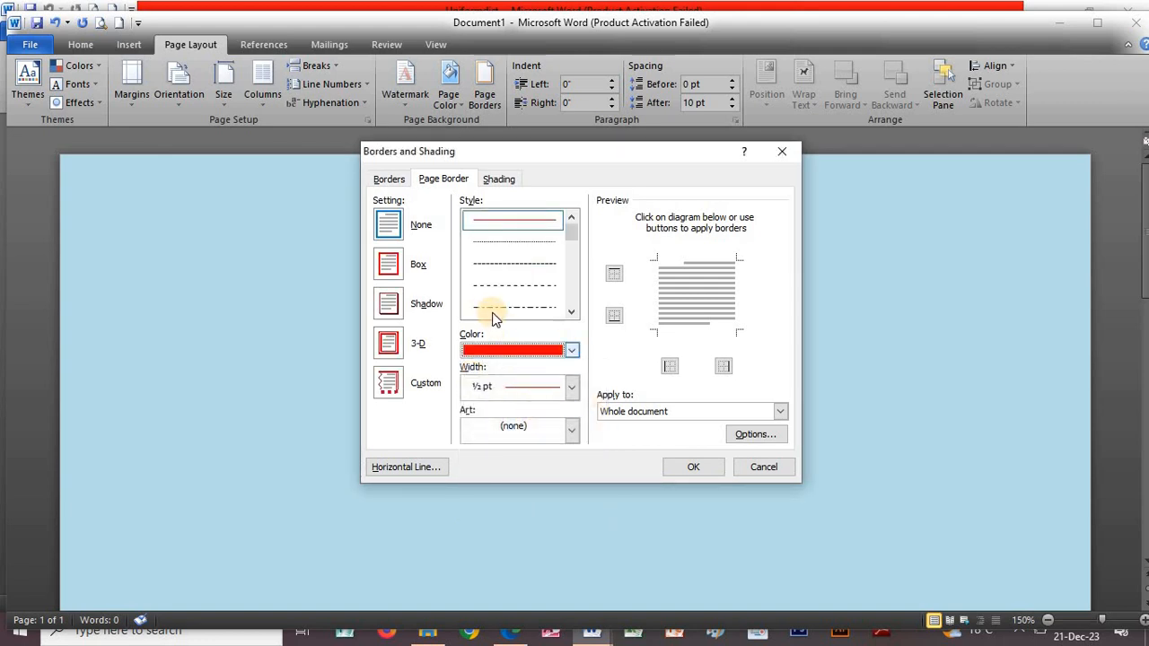
- Apply a red double-wavy box border to the pages of the whole document
left_click(571, 310)
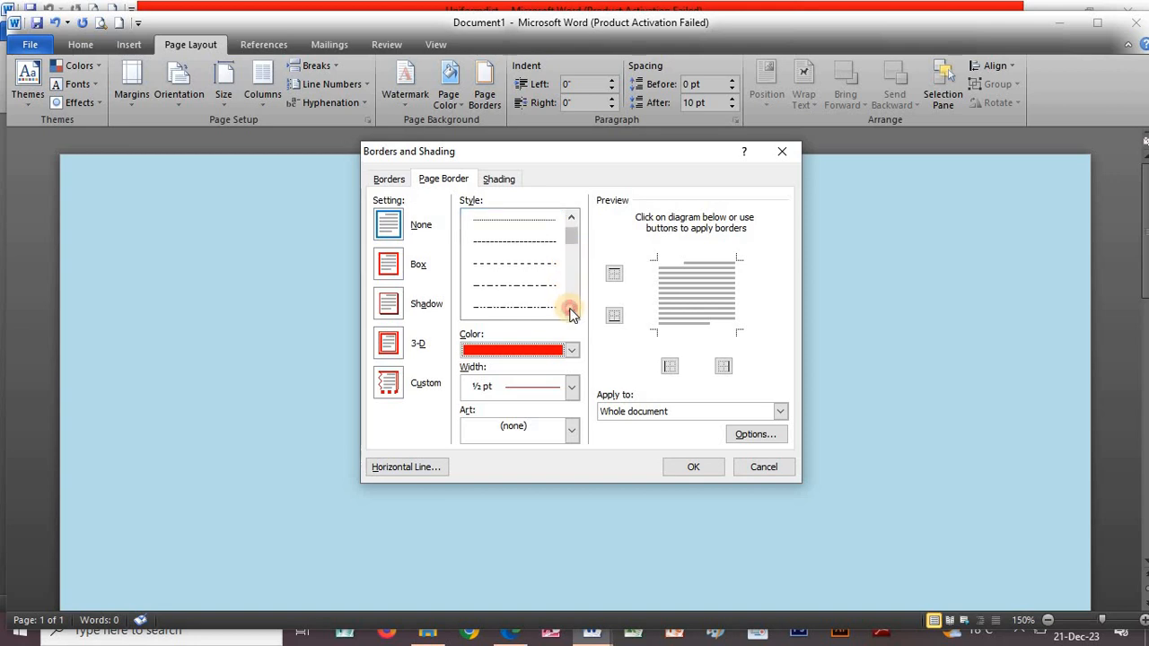
left_click(571, 310)
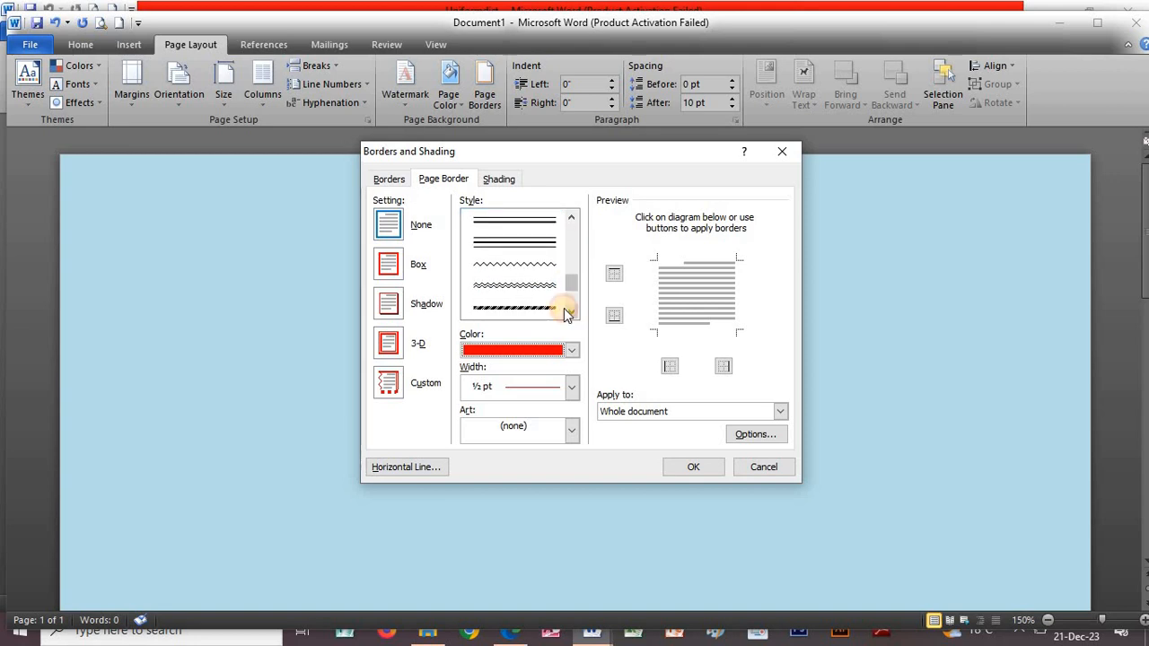
left_click(571, 311)
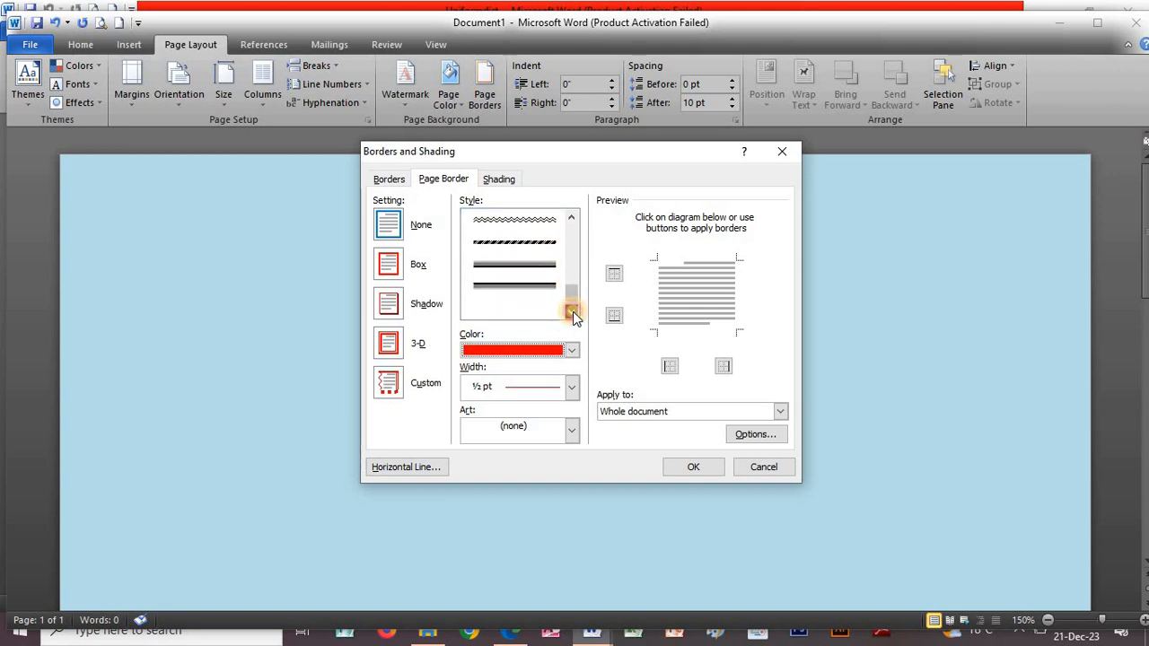
left_click(521, 221)
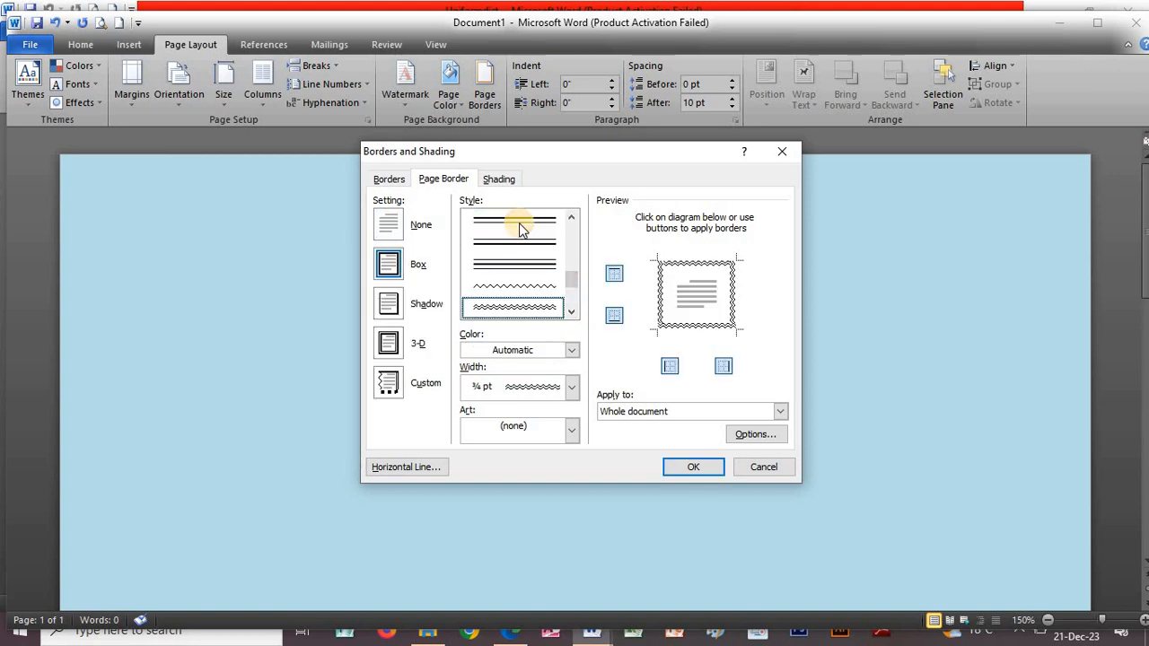
left_click(572, 351)
left_click(483, 492)
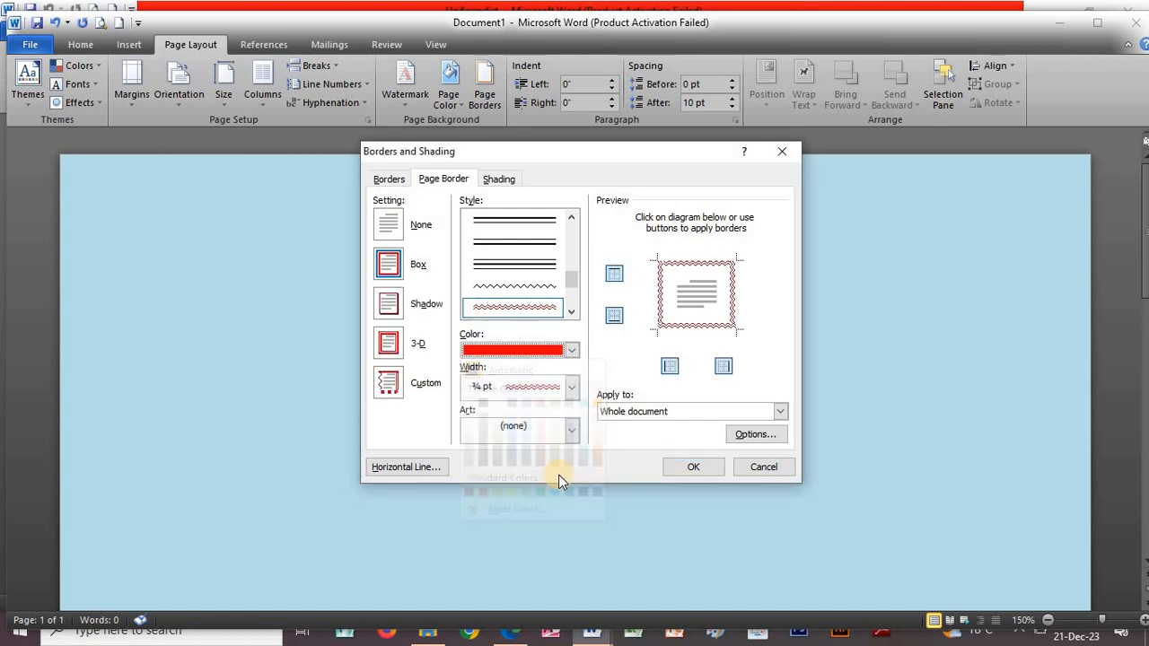
left_click(699, 461)
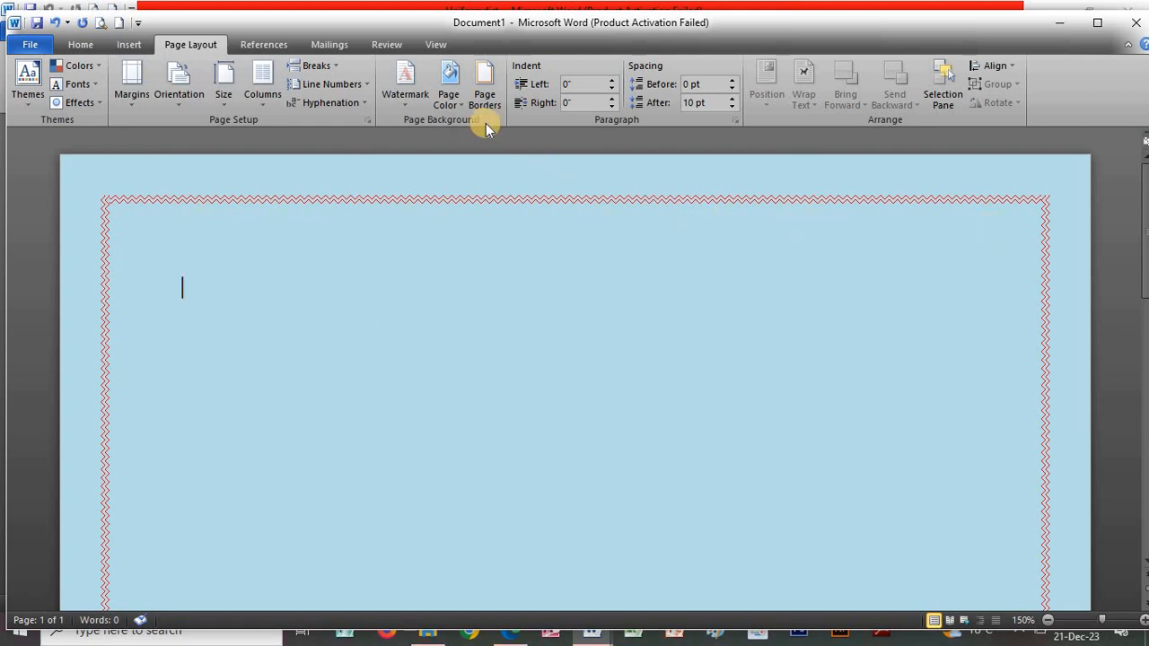
- Replace the page border with the red hearts art border on the whole document
left_click(497, 101)
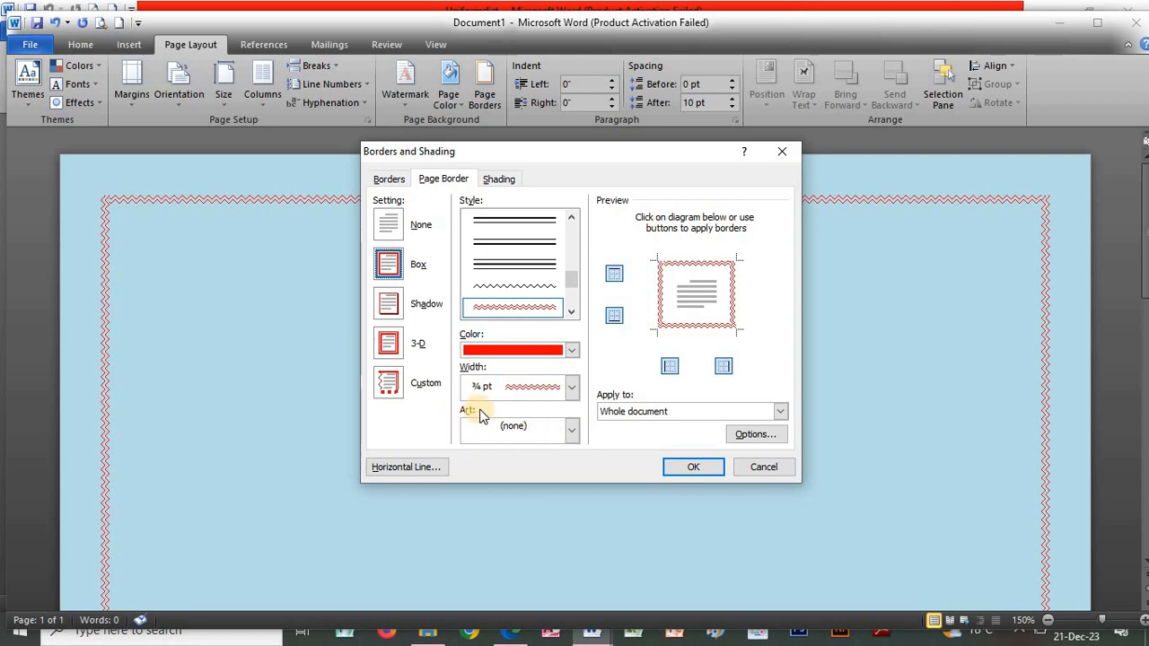
left_click(570, 431)
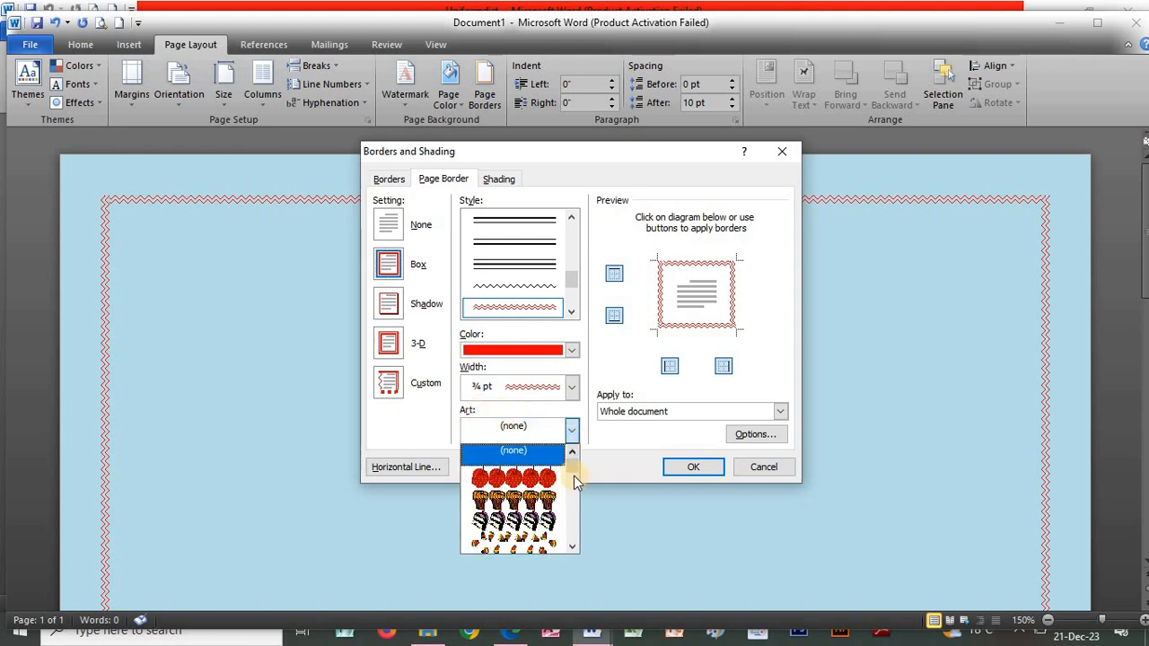
left_click(572, 546)
left_click(571, 546)
left_click(572, 546)
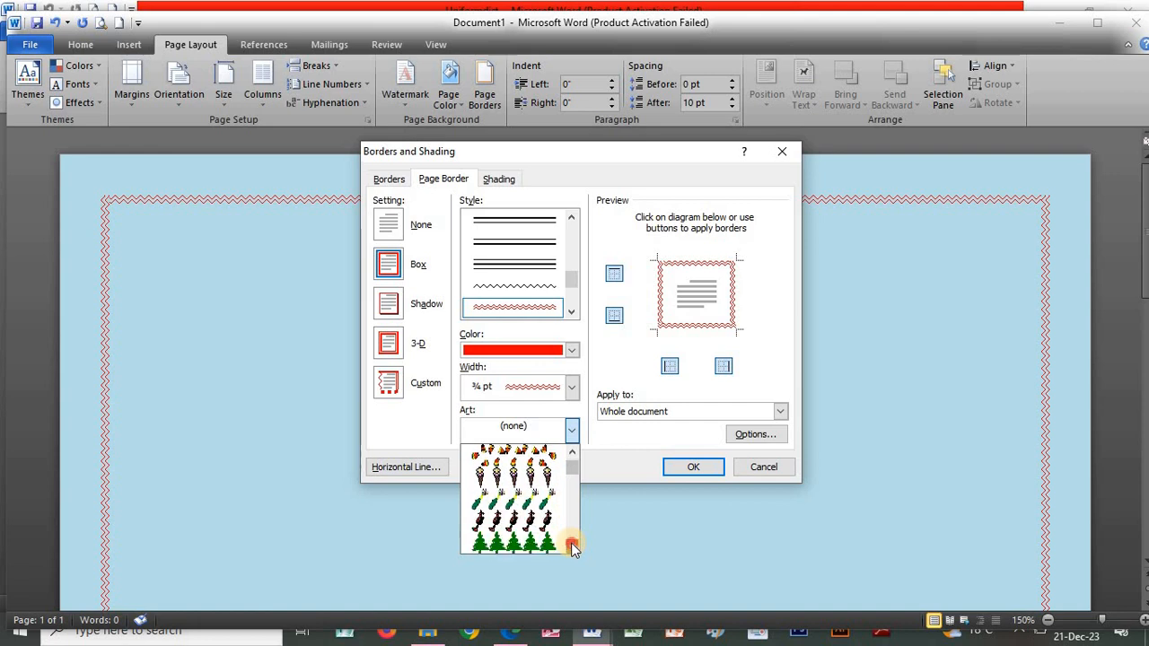
left_click(572, 546)
left_click(571, 545)
left_click(572, 546)
left_click(572, 545)
left_click(572, 546)
left_click(572, 546)
left_click(571, 546)
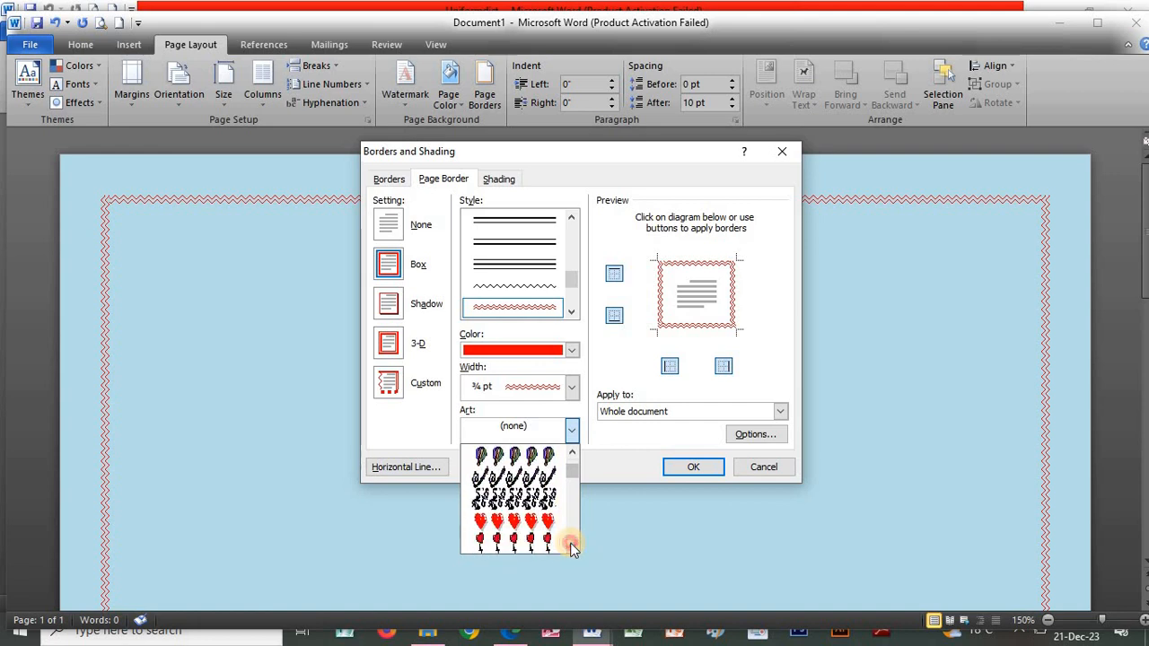
left_click(572, 546)
left_click(541, 505)
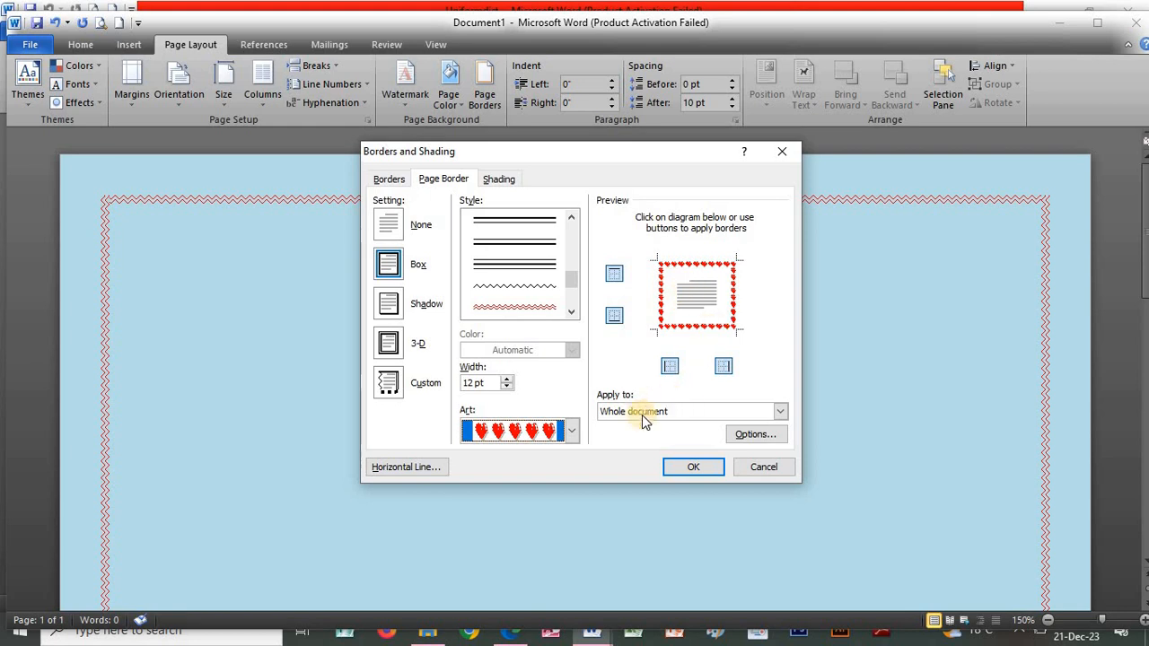
left_click(703, 462)
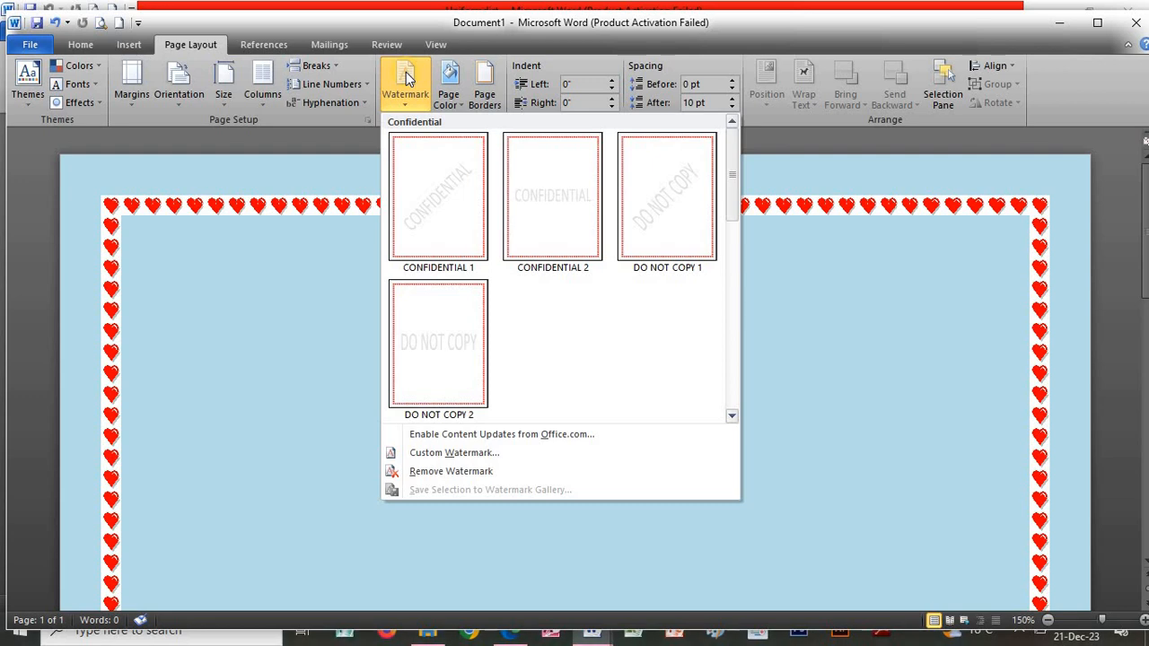
- Set up a custom text watermark reading DANTECHCOMPUTERSOLUTIONS
left_click(452, 454)
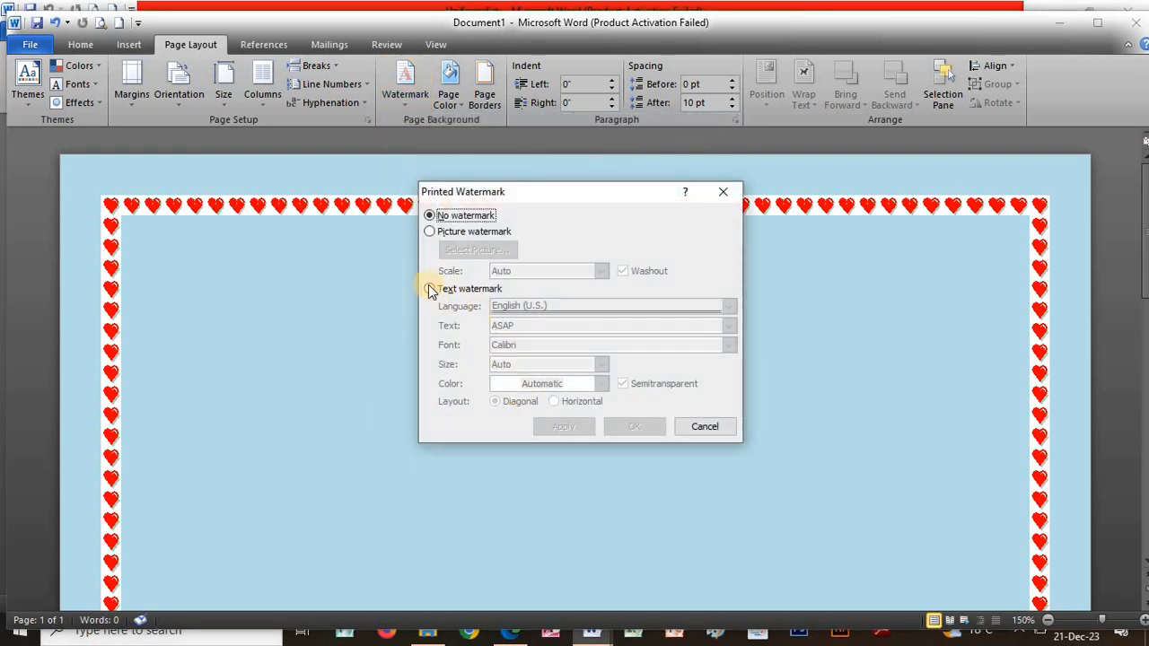
left_click(430, 290)
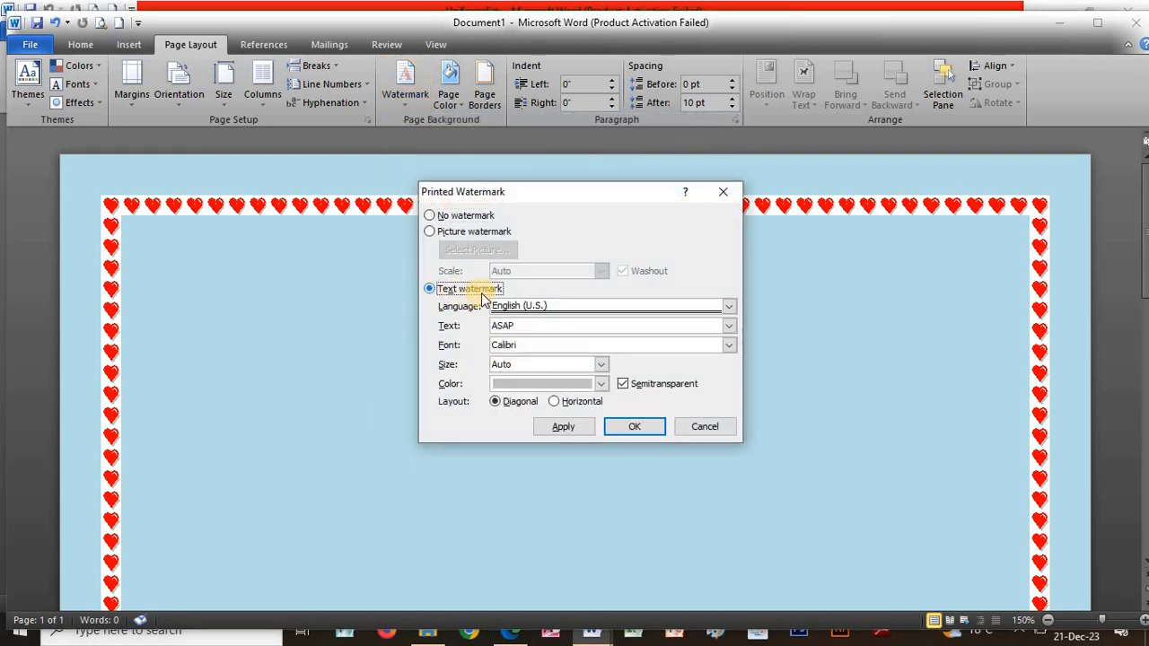
left_click_drag(492, 326, 524, 325)
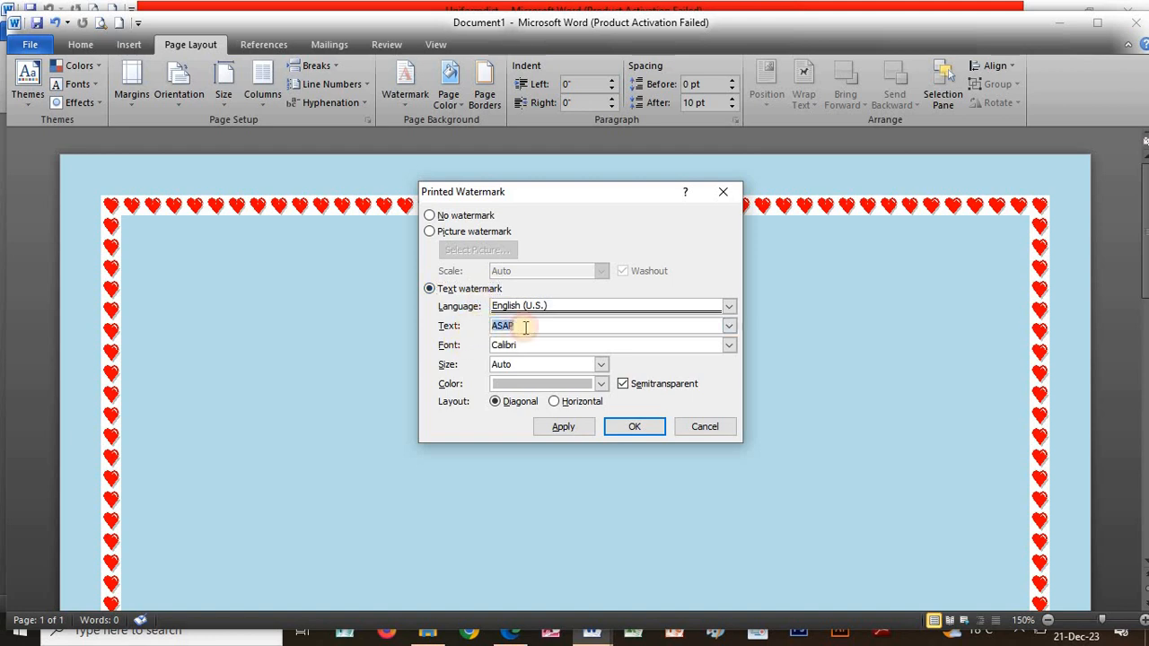
type("DANTECHCOMPUTERSOLUTIONS")
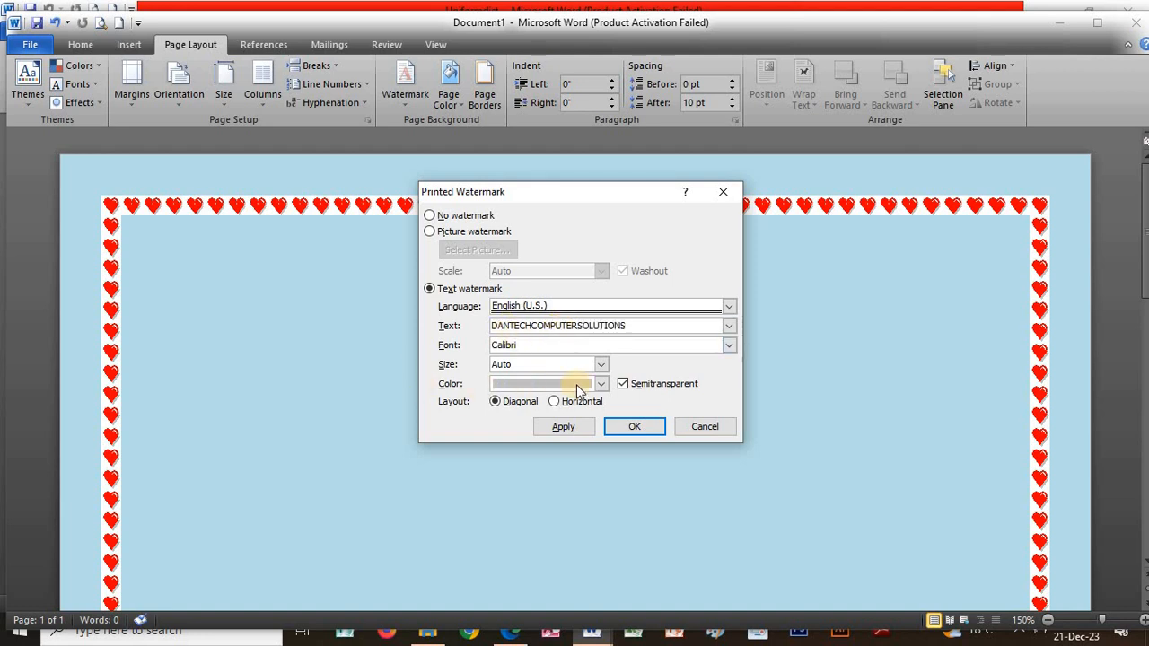
- Color the text watermark purple and apply it to the page with automatic size
left_click(601, 364)
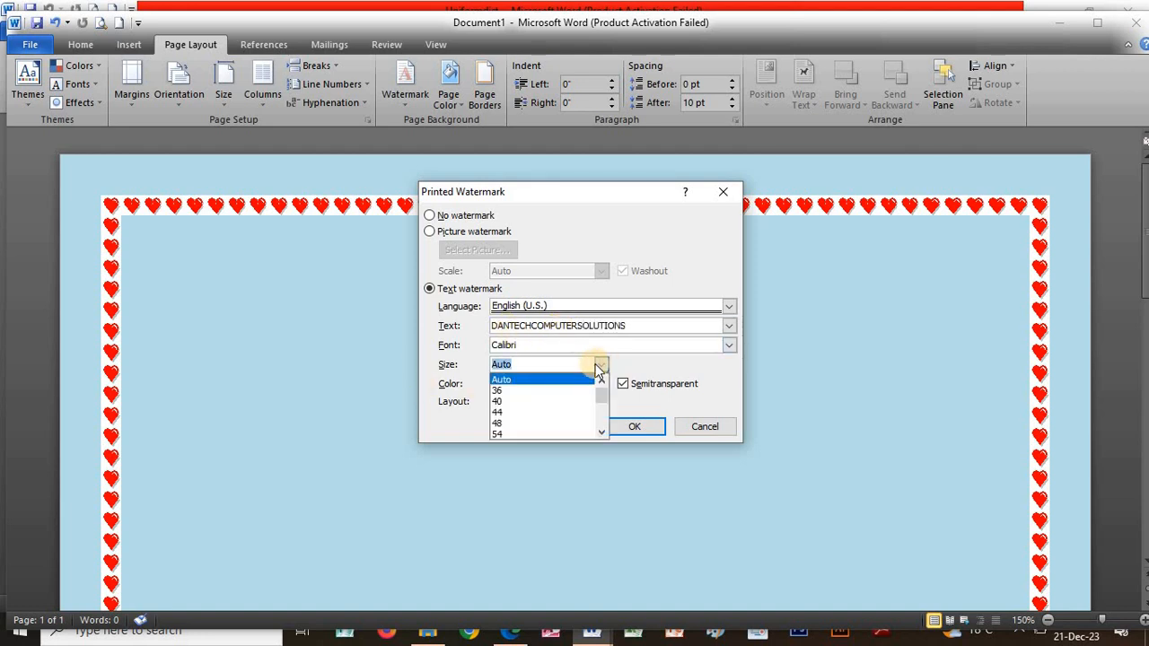
left_click(603, 365)
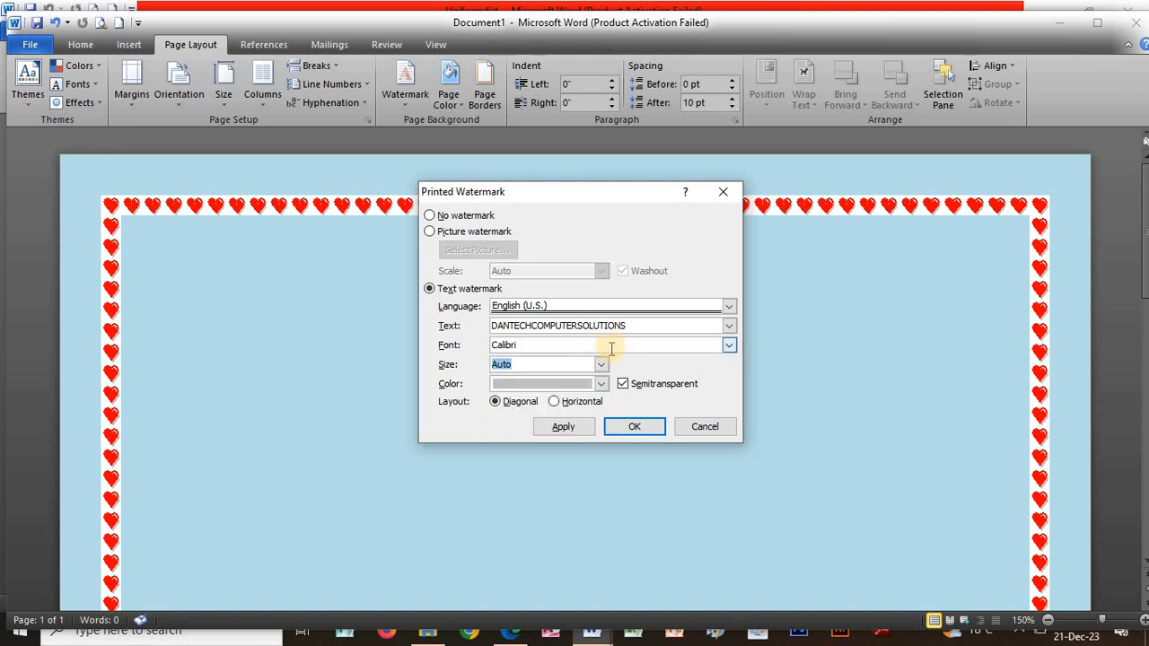
left_click(601, 384)
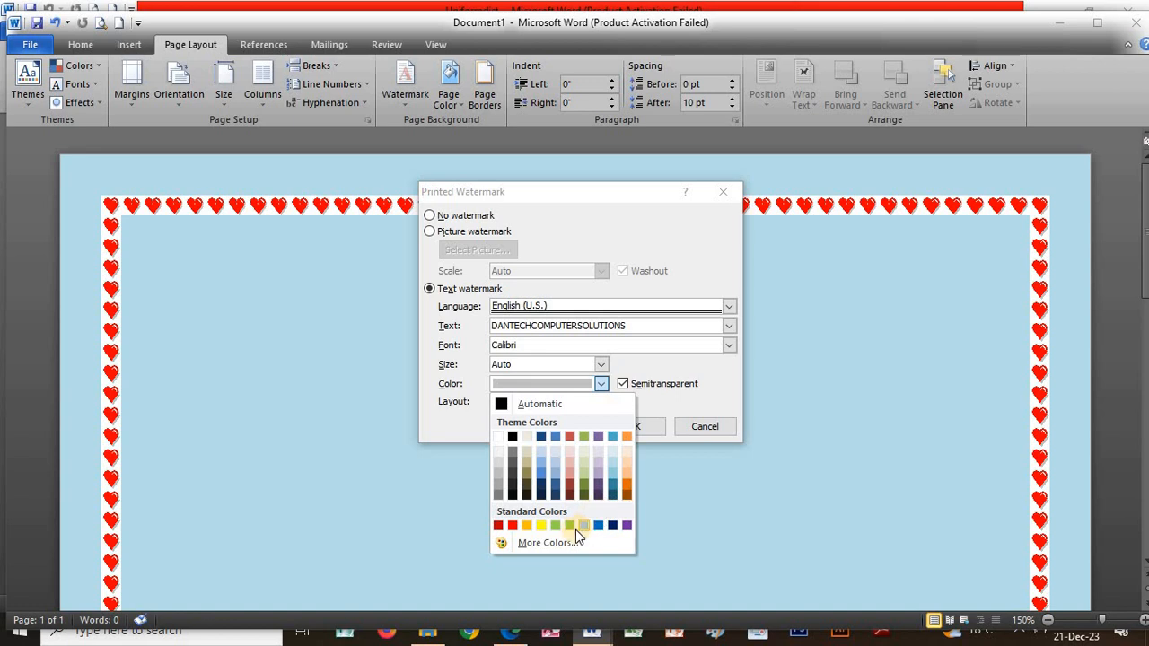
left_click(626, 526)
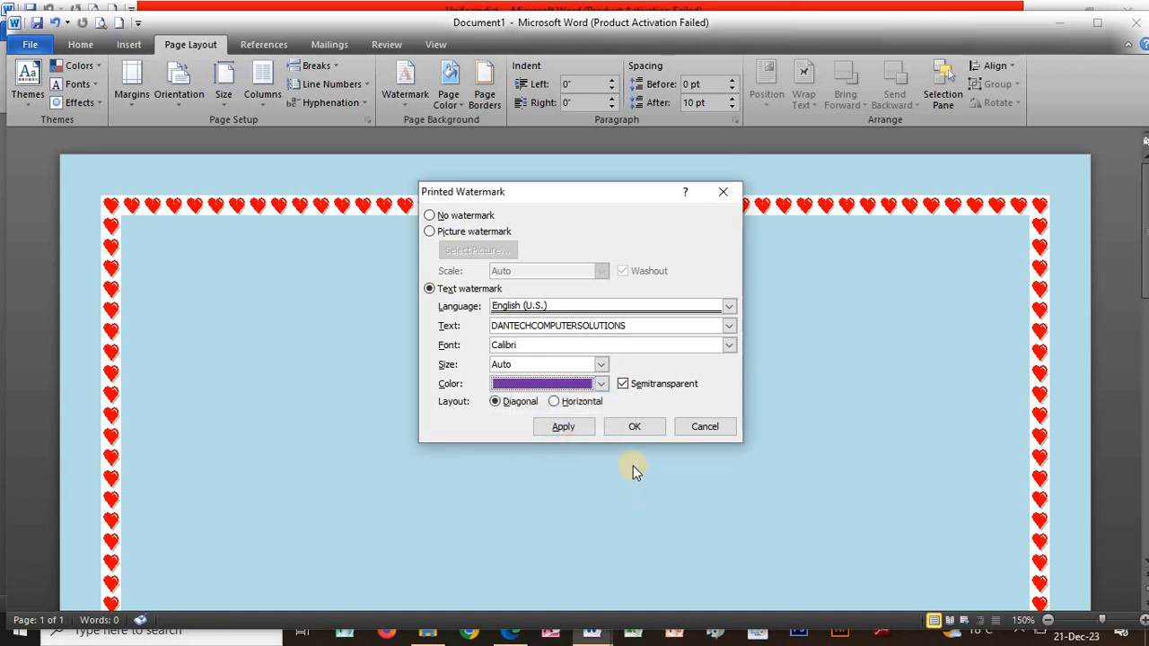
left_click(564, 427)
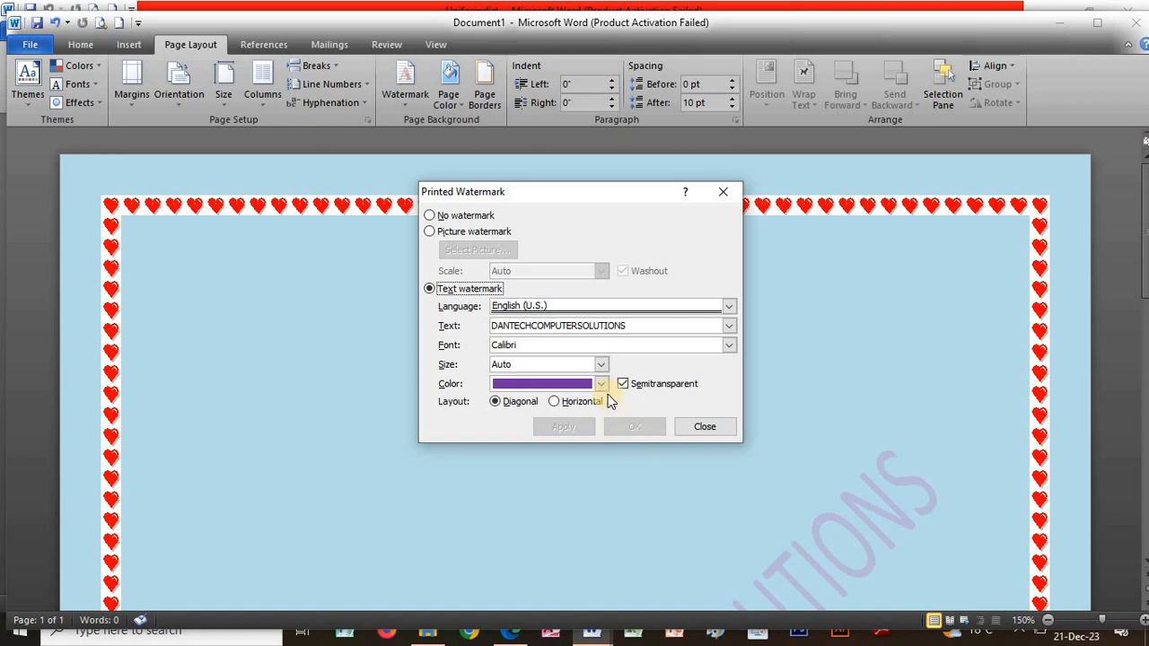
- Change the watermark color to red, apply it, and view the result on the page
left_click(603, 385)
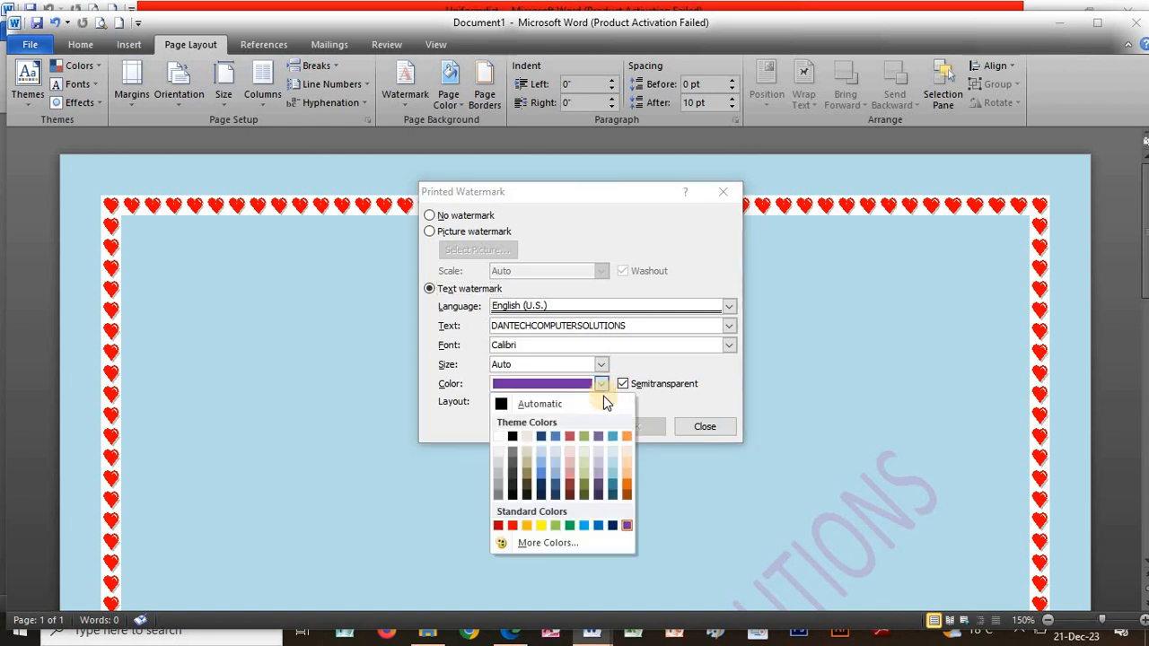
left_click(500, 526)
left_click(566, 428)
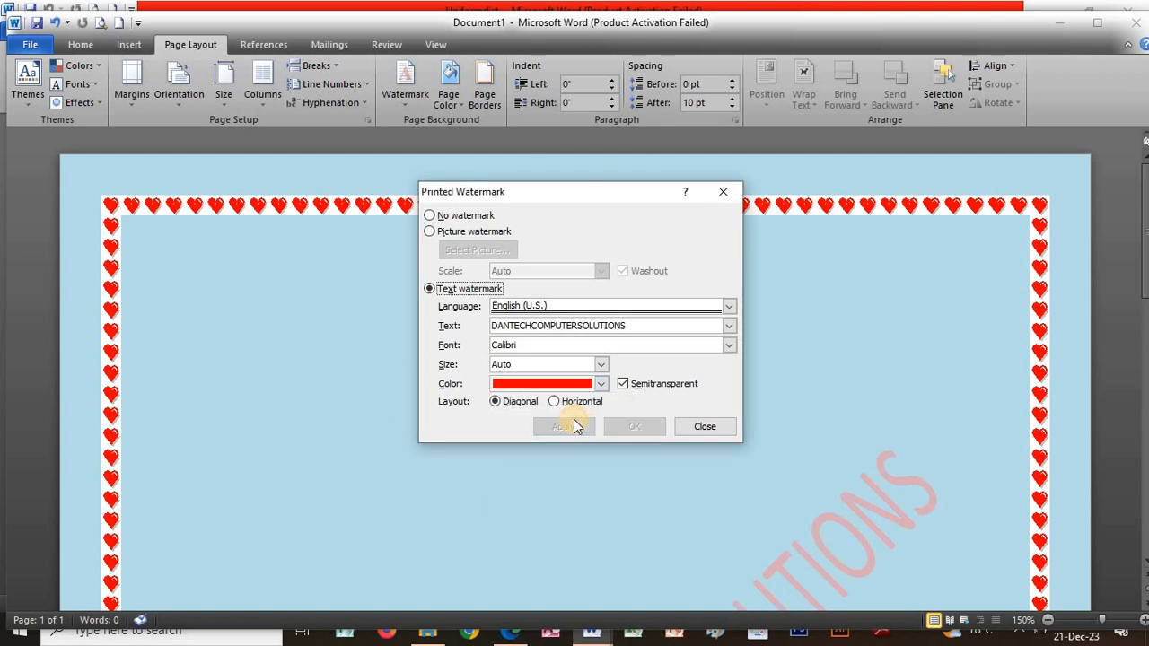
left_click(699, 426)
scroll(698, 429, "down", 5)
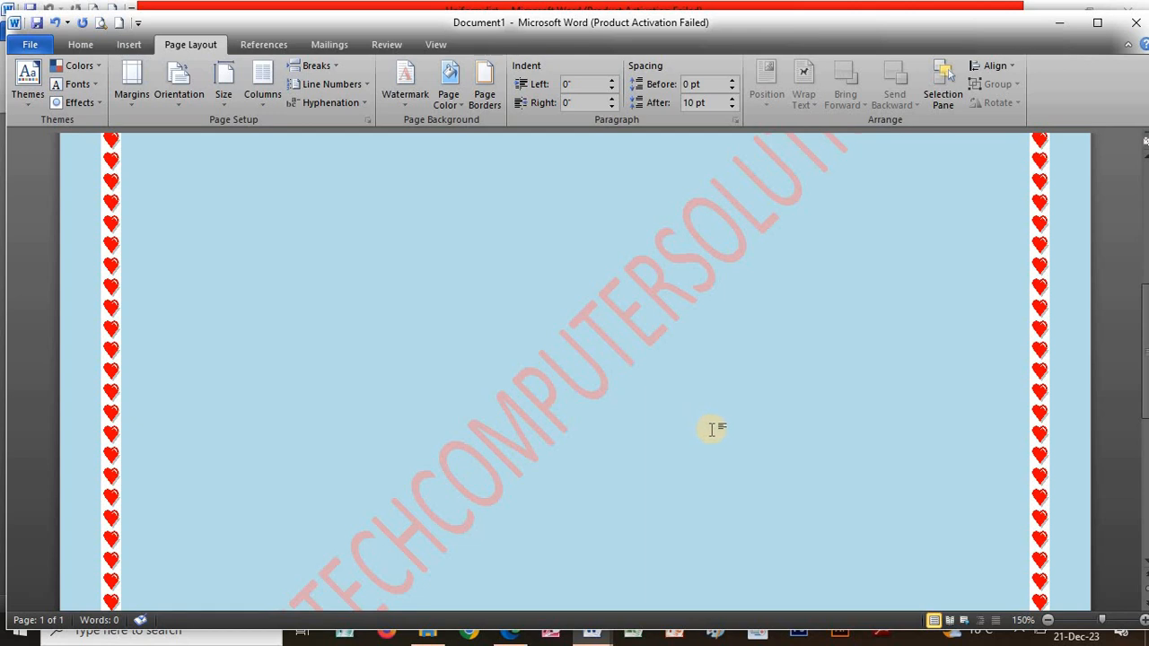
- Zoom out to 110% and look over the watermark and hearts border on the page
left_click(1047, 620)
left_click(1047, 619)
left_click(1046, 619)
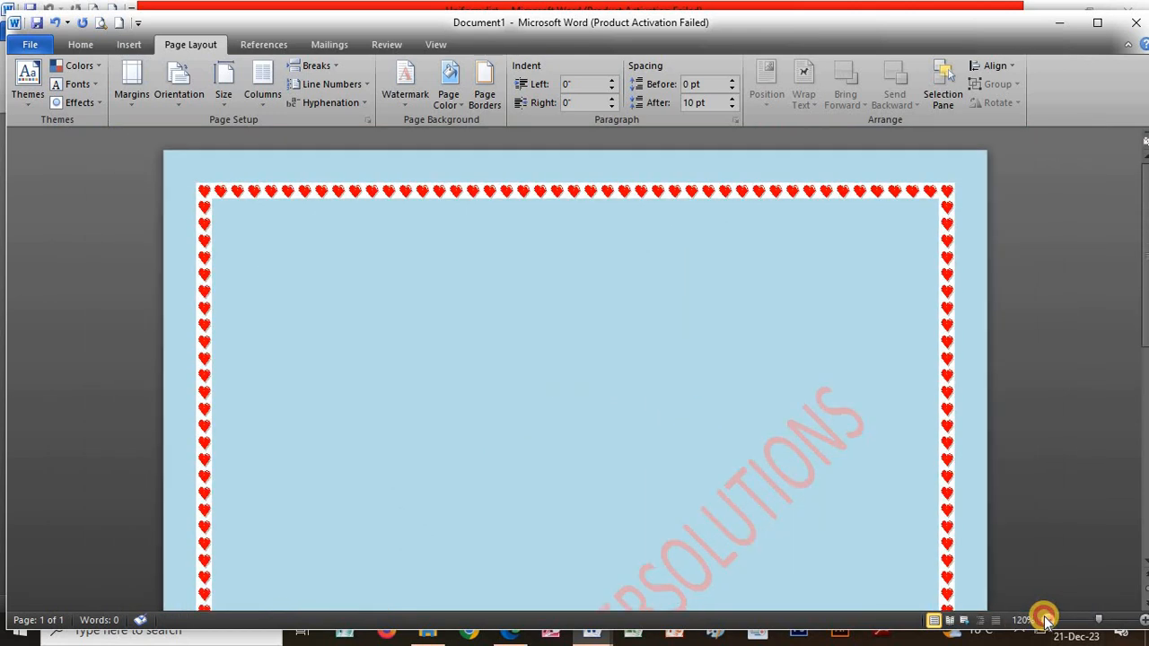
left_click(1046, 620)
scroll(794, 451, "up", 4)
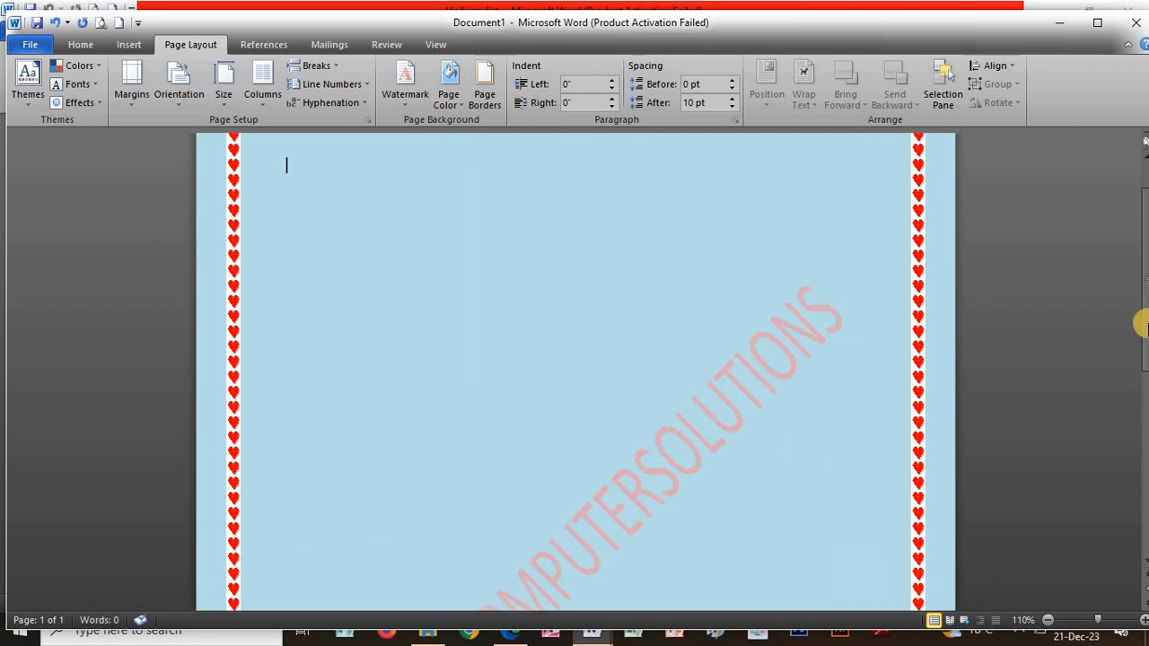
left_click_drag(1142, 285, 1129, 354)
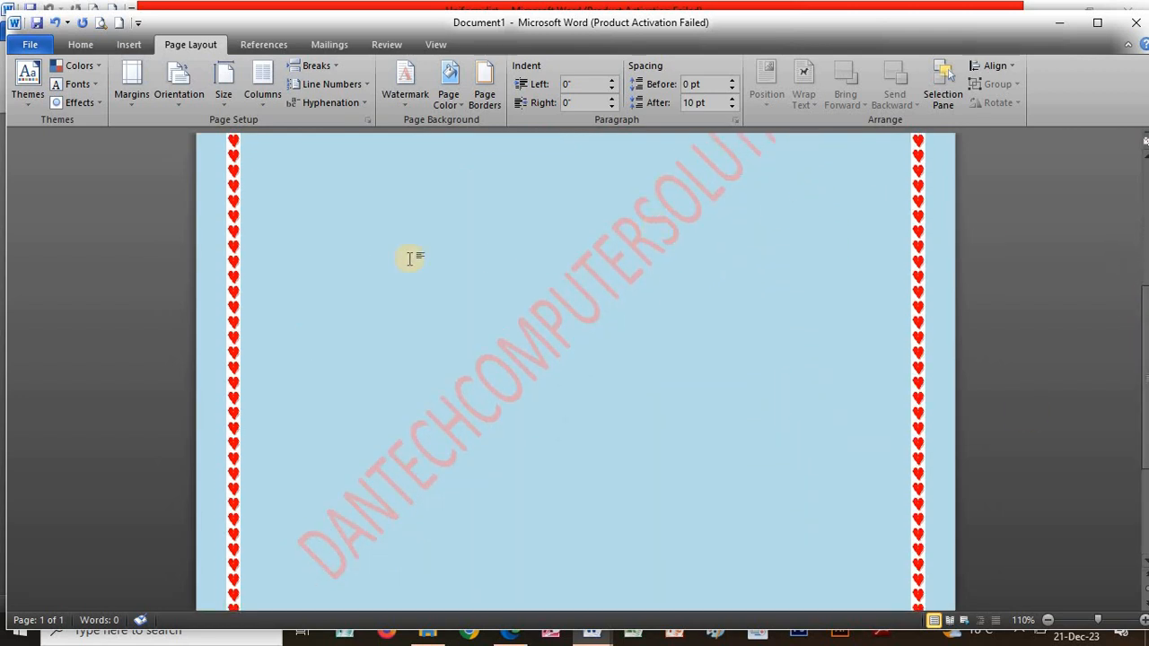
- Insert a Blank header with the centered text DANTECH COMPUTER SOLUTIONS
left_click(130, 46)
scroll(619, 216, "up", 5)
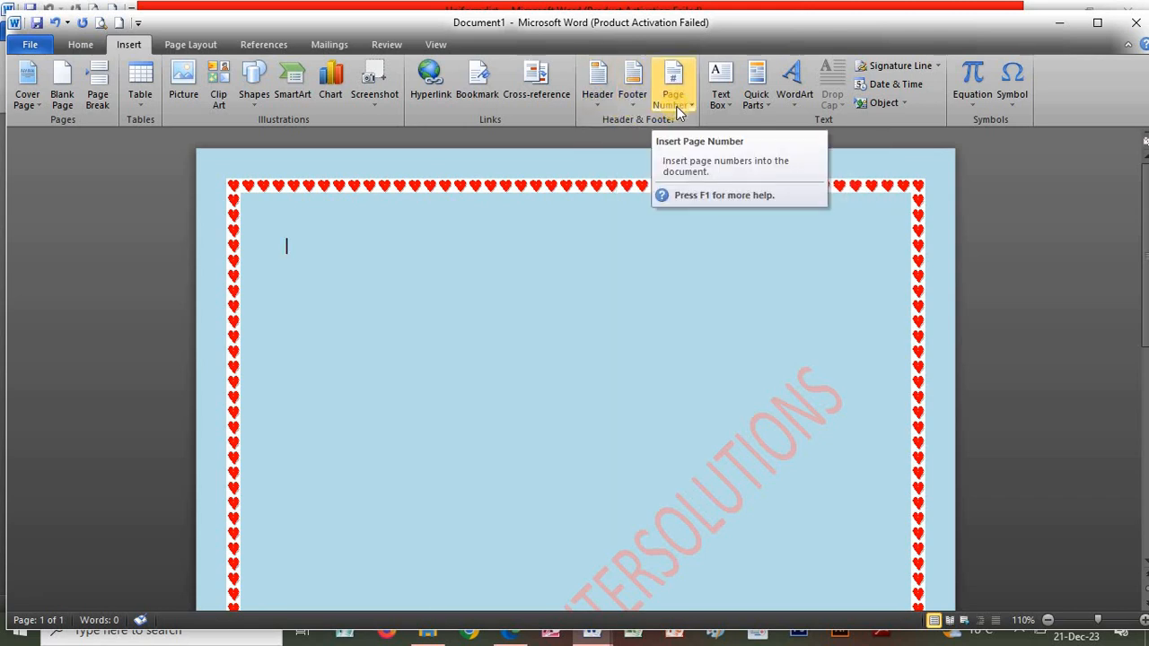
left_click(599, 81)
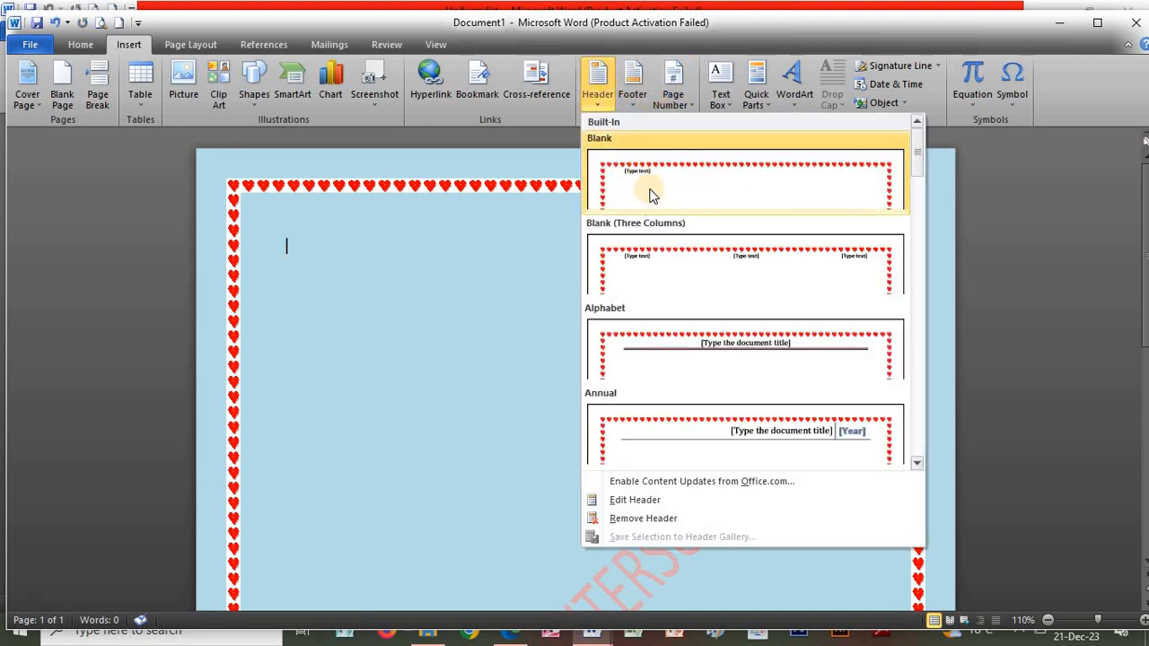
left_click(710, 188)
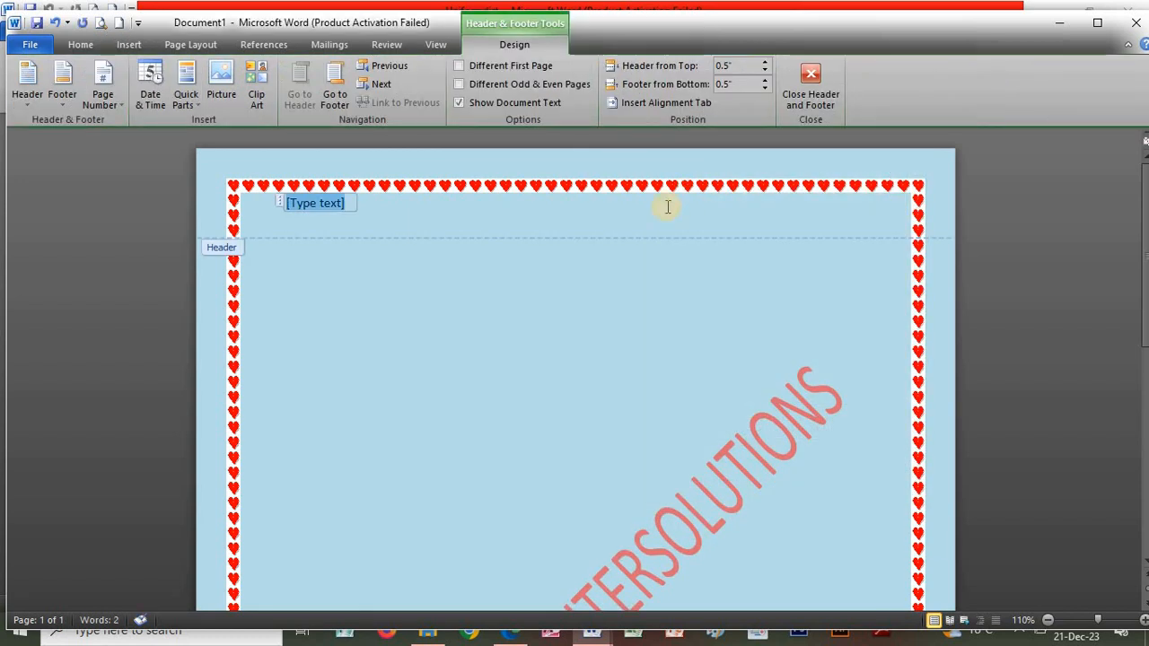
key("Tab")
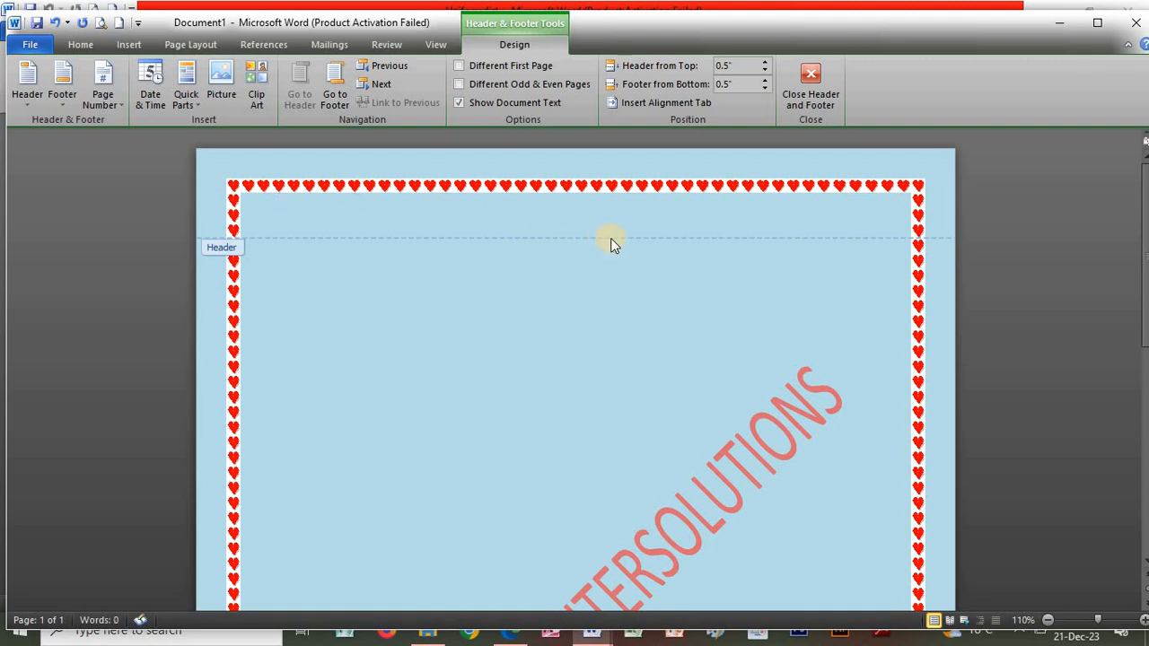
type("DANTECH")
type("COMPUTERR")
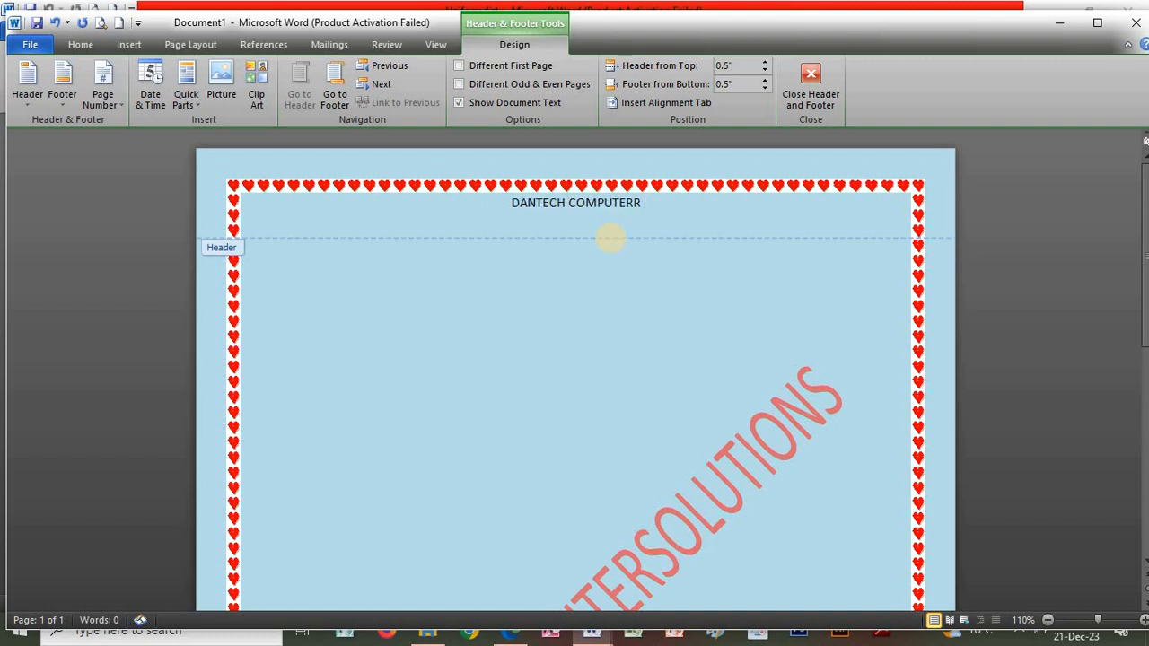
key("BackSpace")
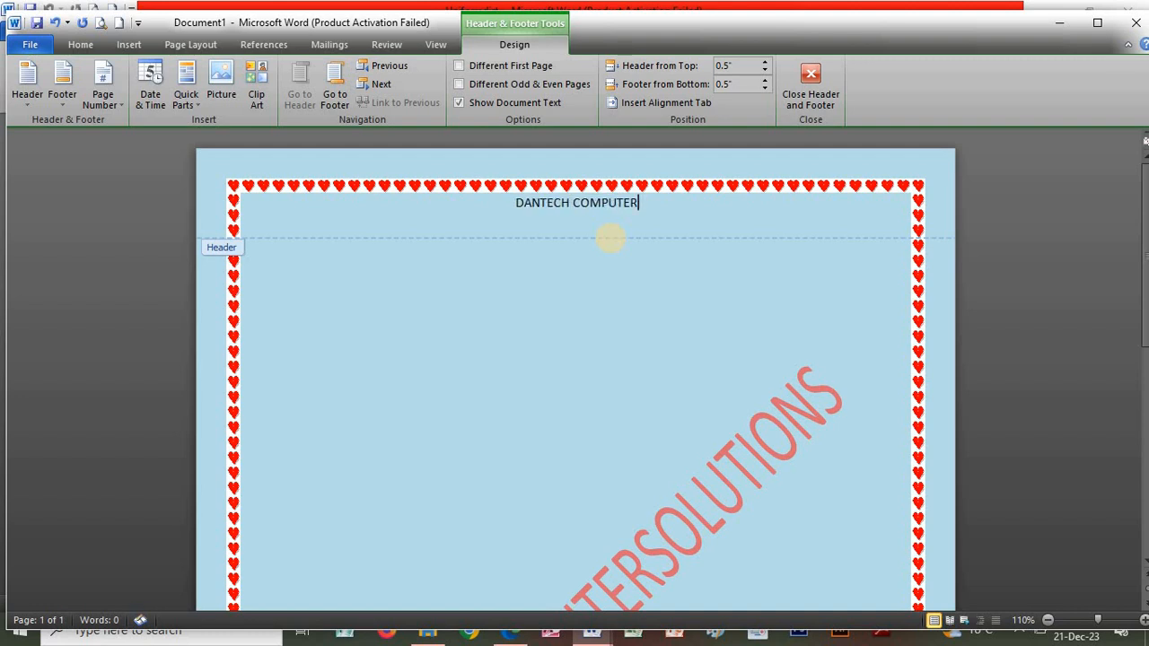
type("SOLUT")
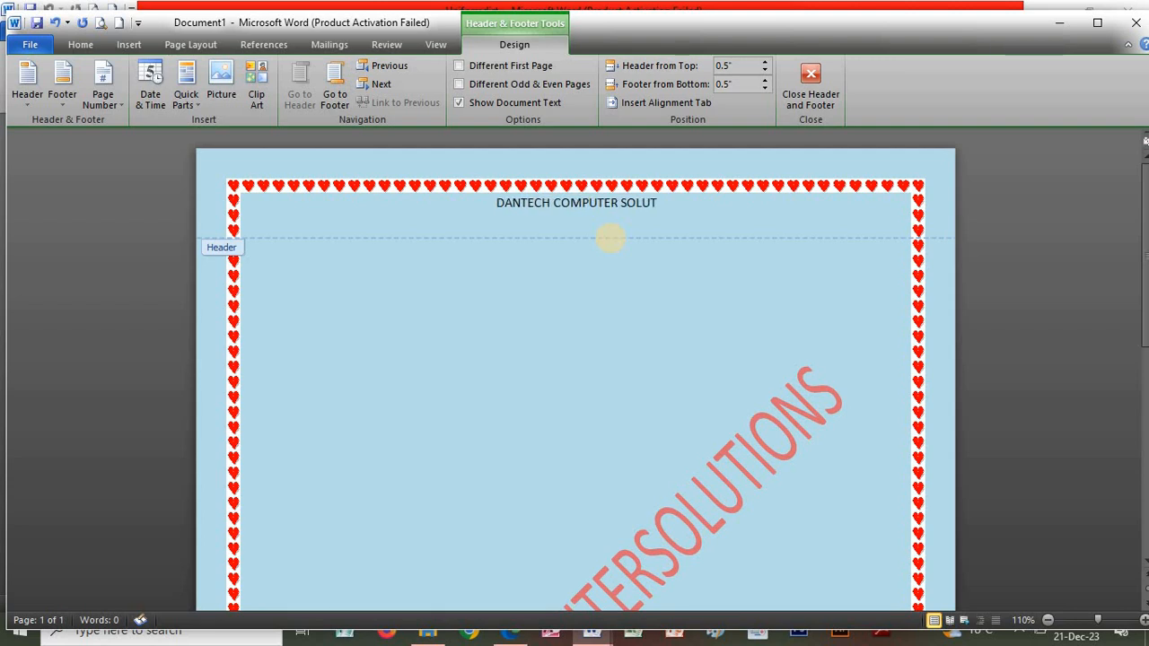
type("IONS")
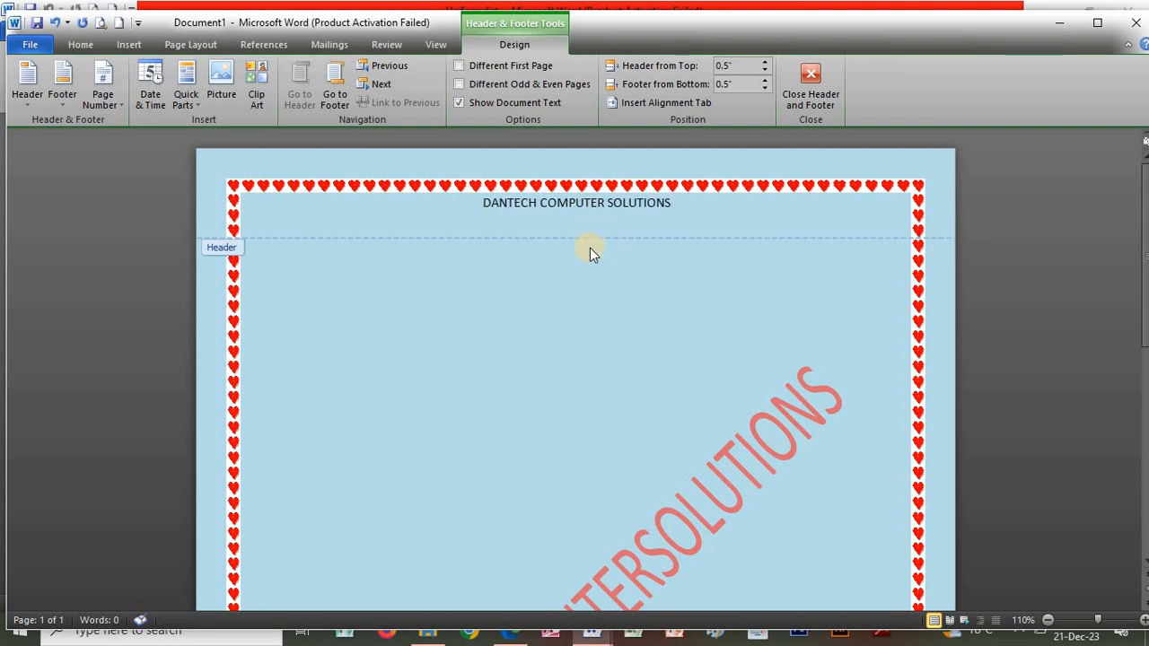
- Copy the header text DANTECH COMPUTER SOLUTIONS and leave header editing
key("ctrl+a")
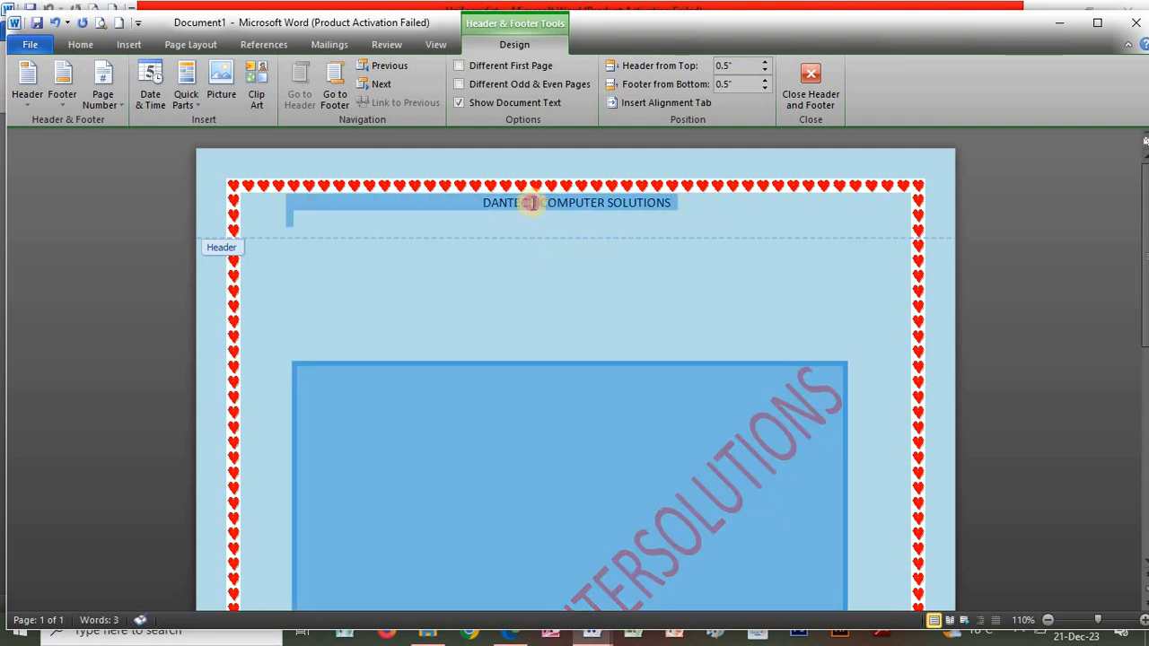
left_click_drag(454, 207, 650, 203)
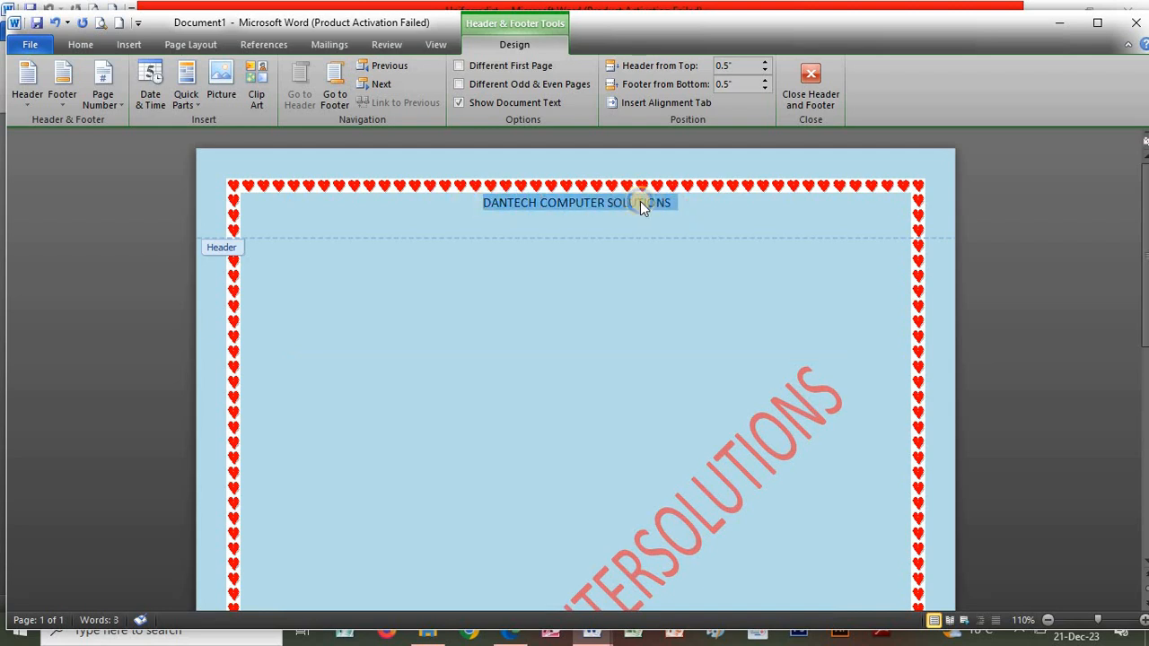
right_click(640, 204)
left_click(664, 230)
scroll(565, 431, "down", 10)
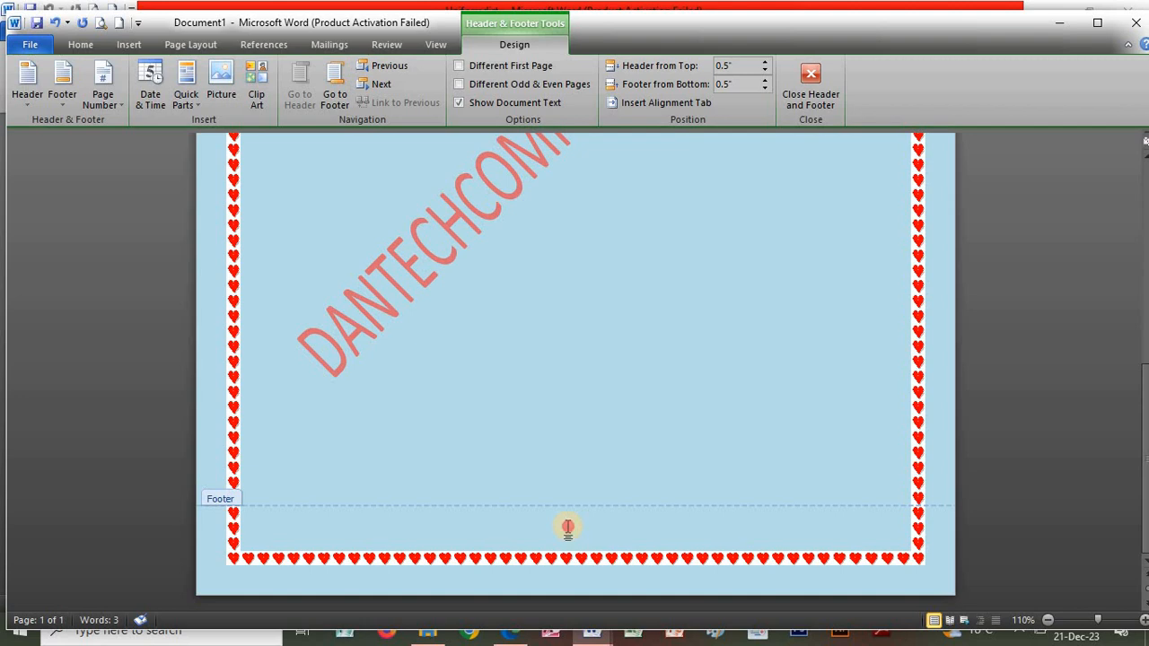
double_click(567, 526)
scroll(559, 521, "up", 12)
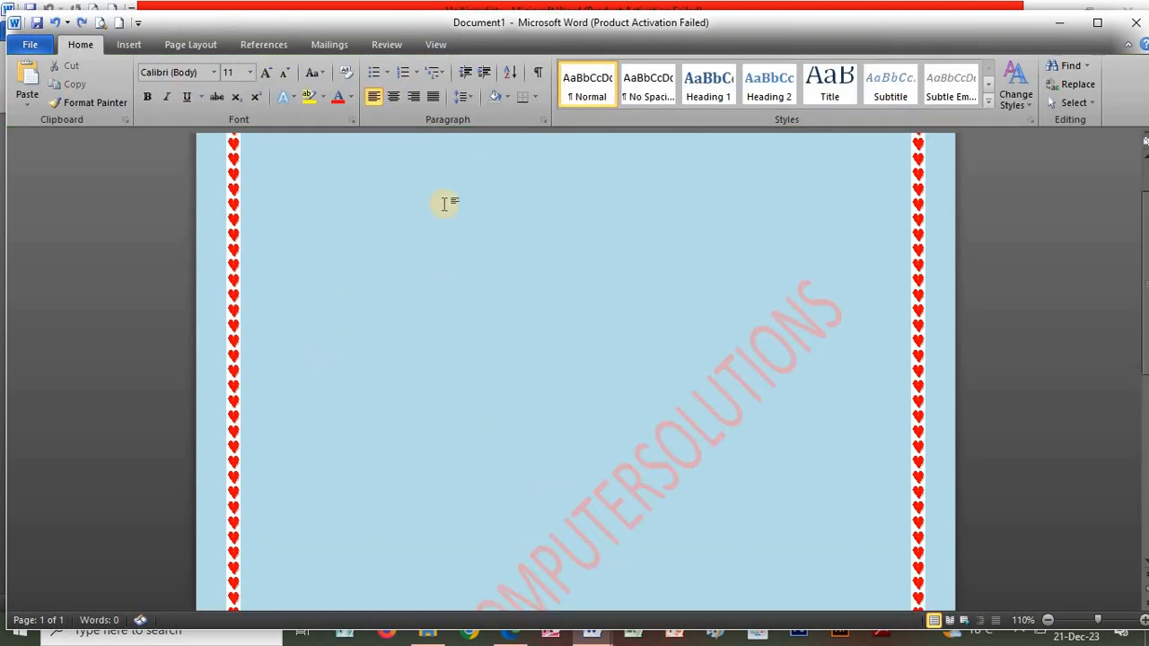
- Insert a Blank footer, paste the copied header text centered in it, and close header and footer editing
left_click(130, 45)
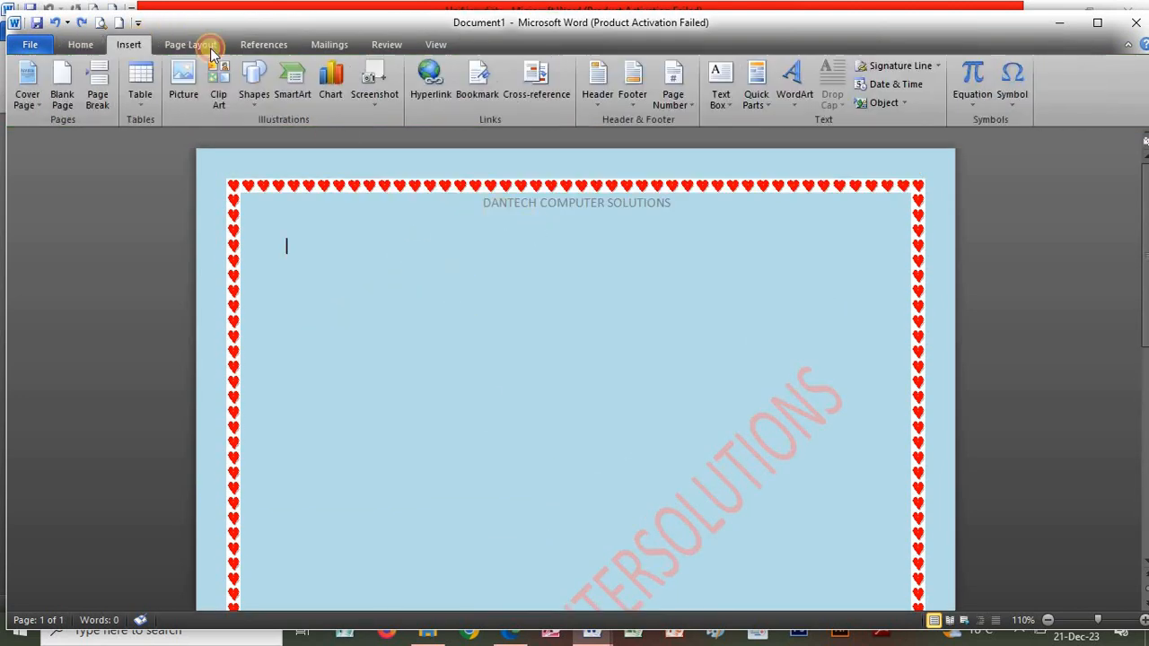
left_click(632, 79)
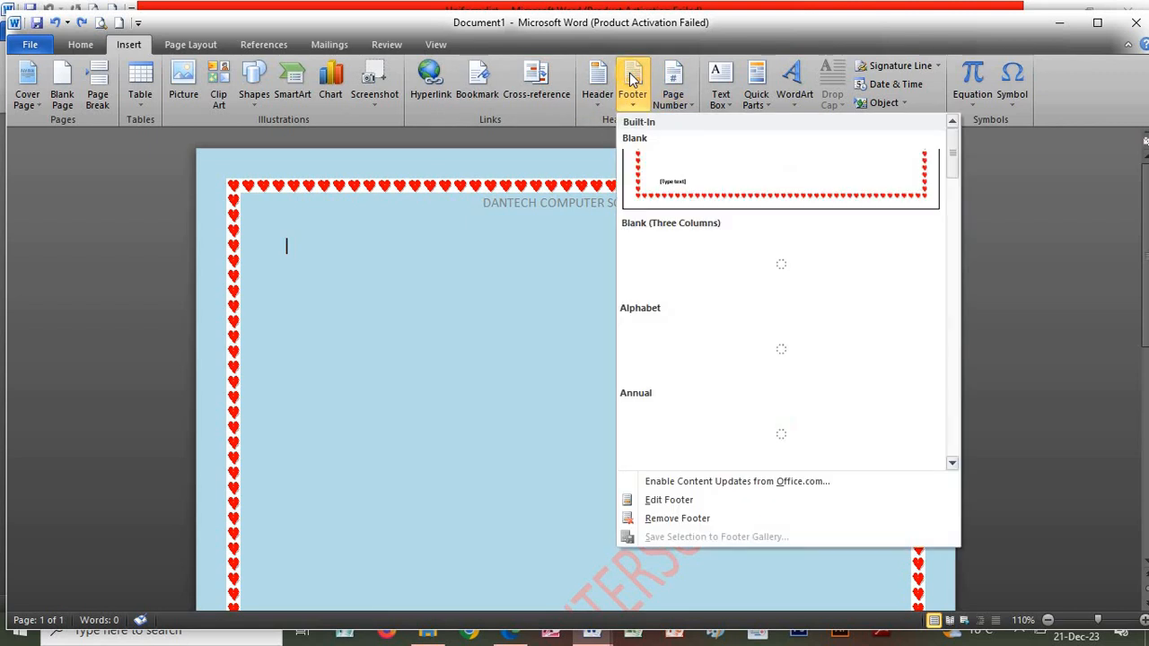
left_click(674, 179)
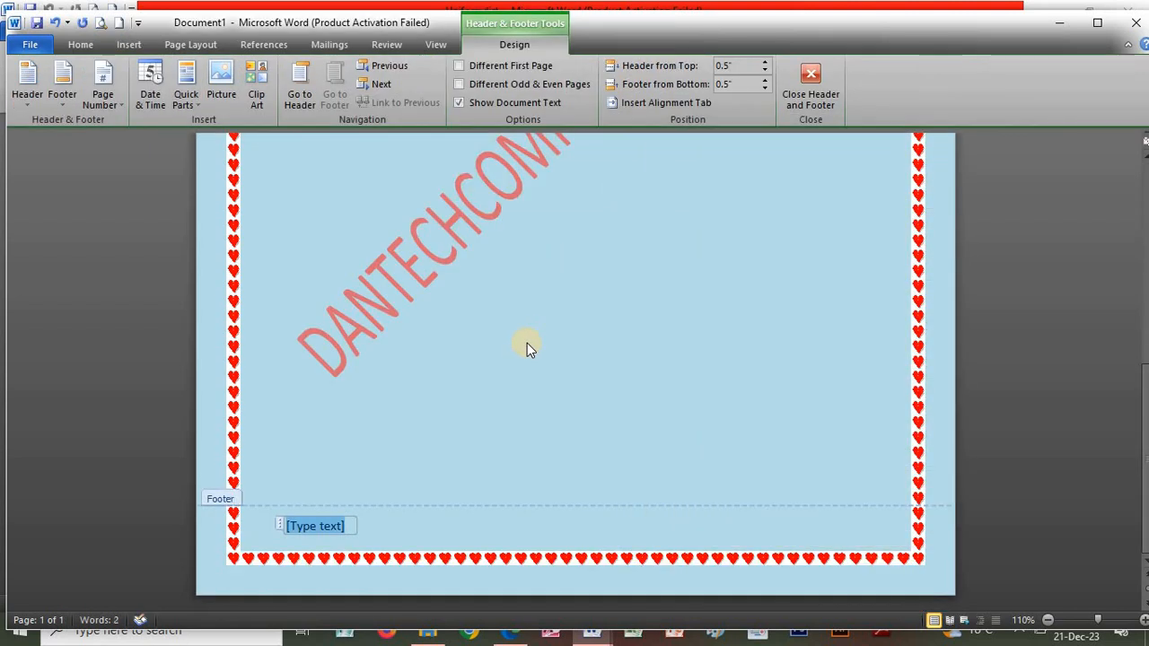
key("Tab")
key("ctrl+v")
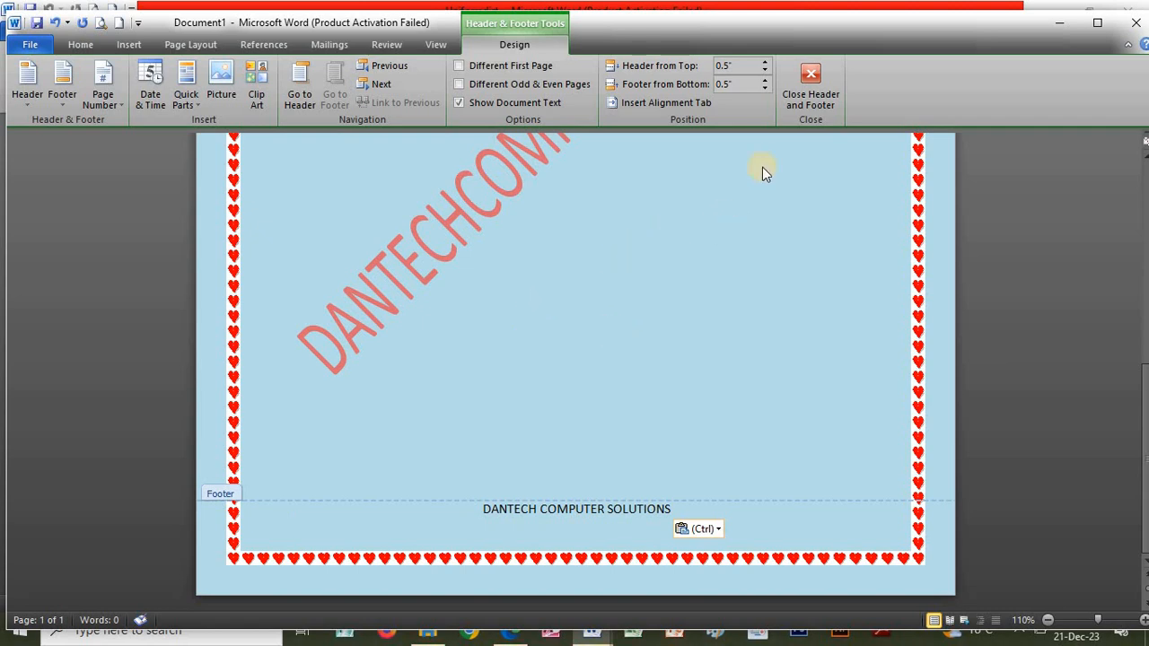
left_click(814, 74)
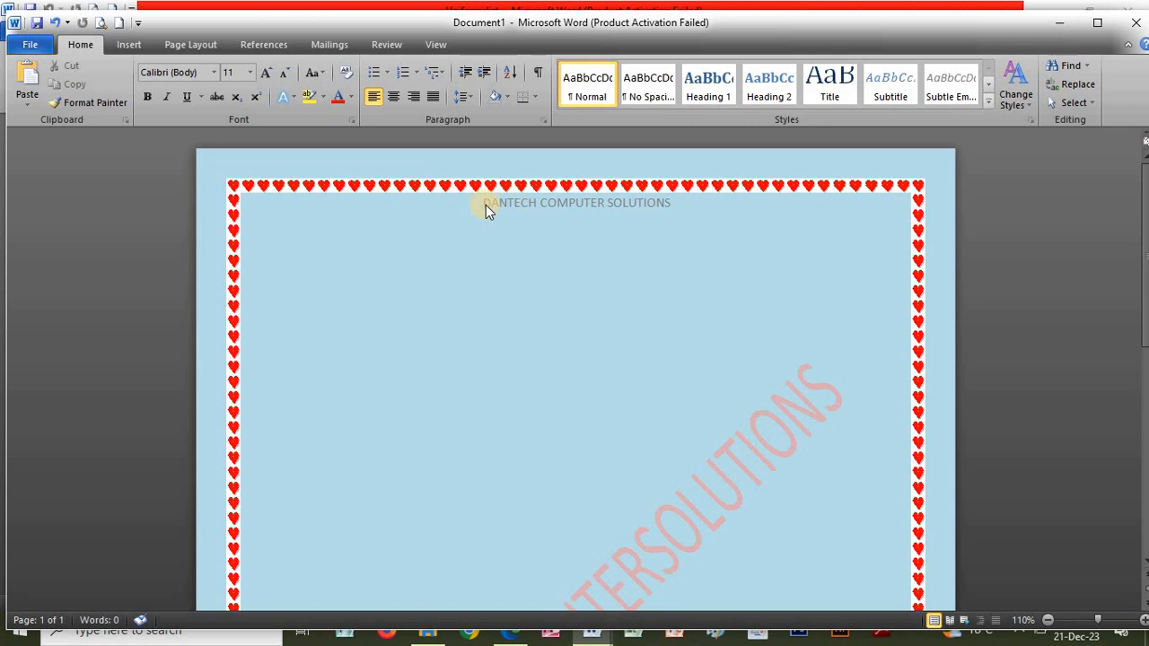
scroll(585, 210, "down", 10)
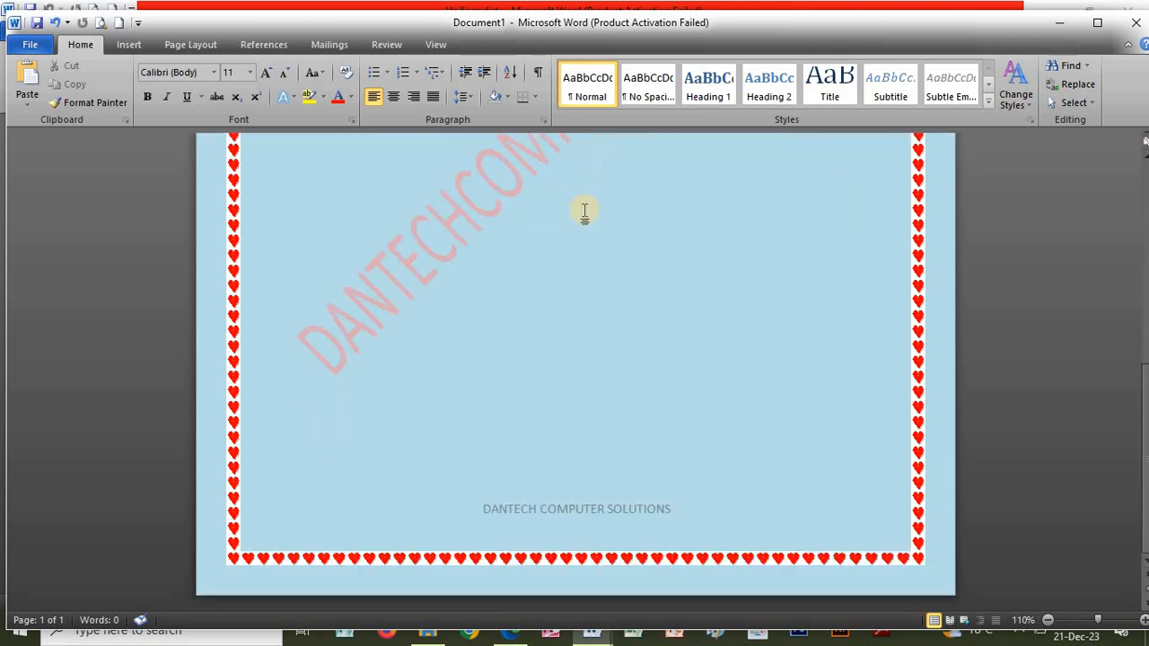
scroll(553, 528, "up", 8)
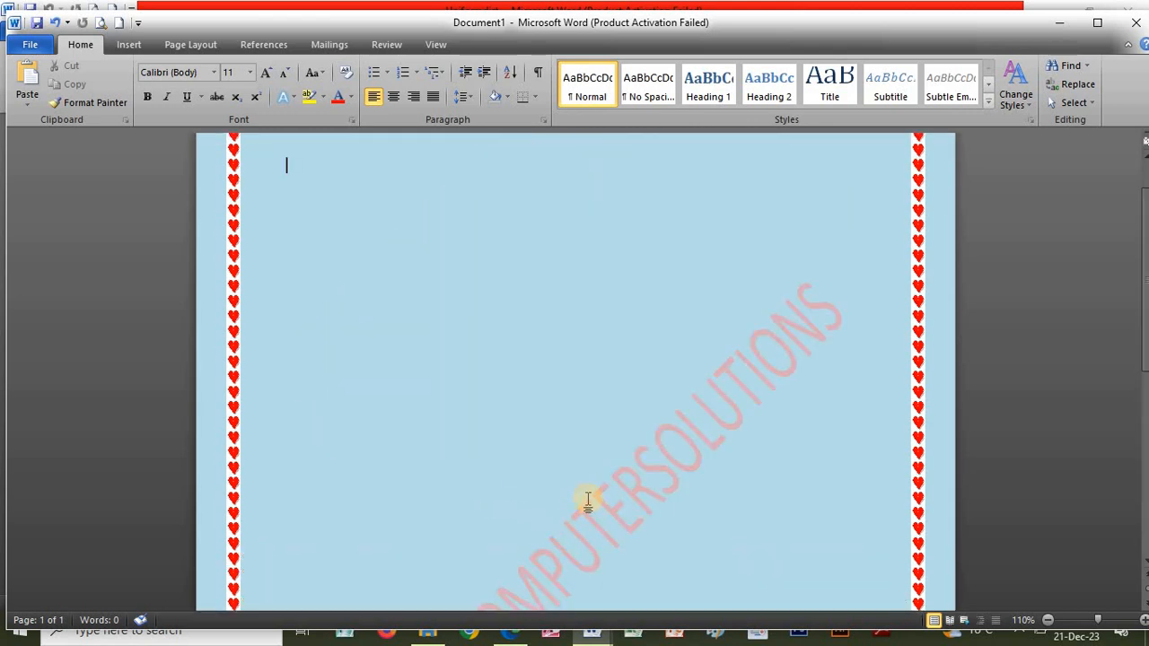
scroll(607, 380, "up", 2)
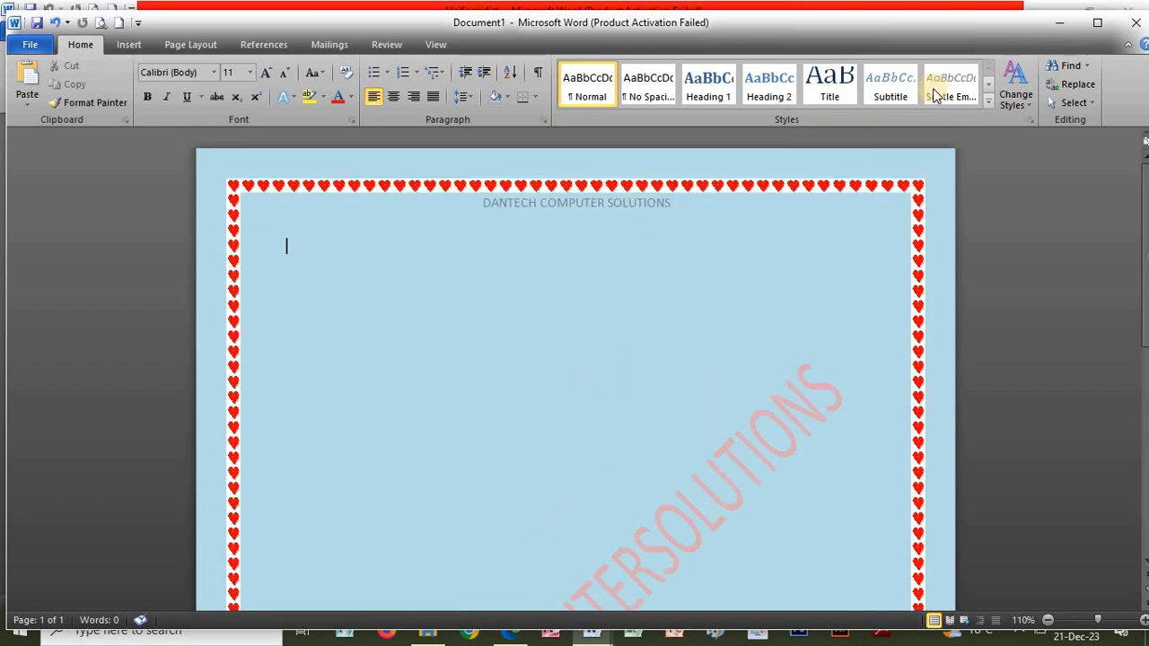
- Close the document, saving it as Sample in the DANTECHCOMPUTERSOLUTIONS folder under Documents
left_click(1136, 23)
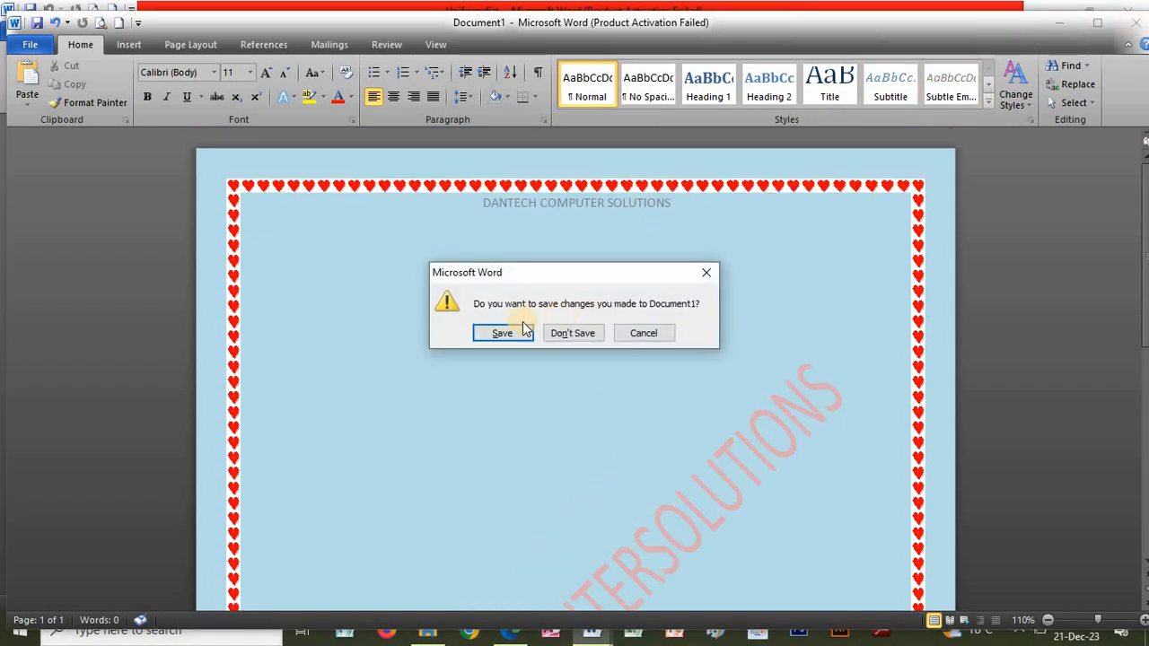
left_click(507, 332)
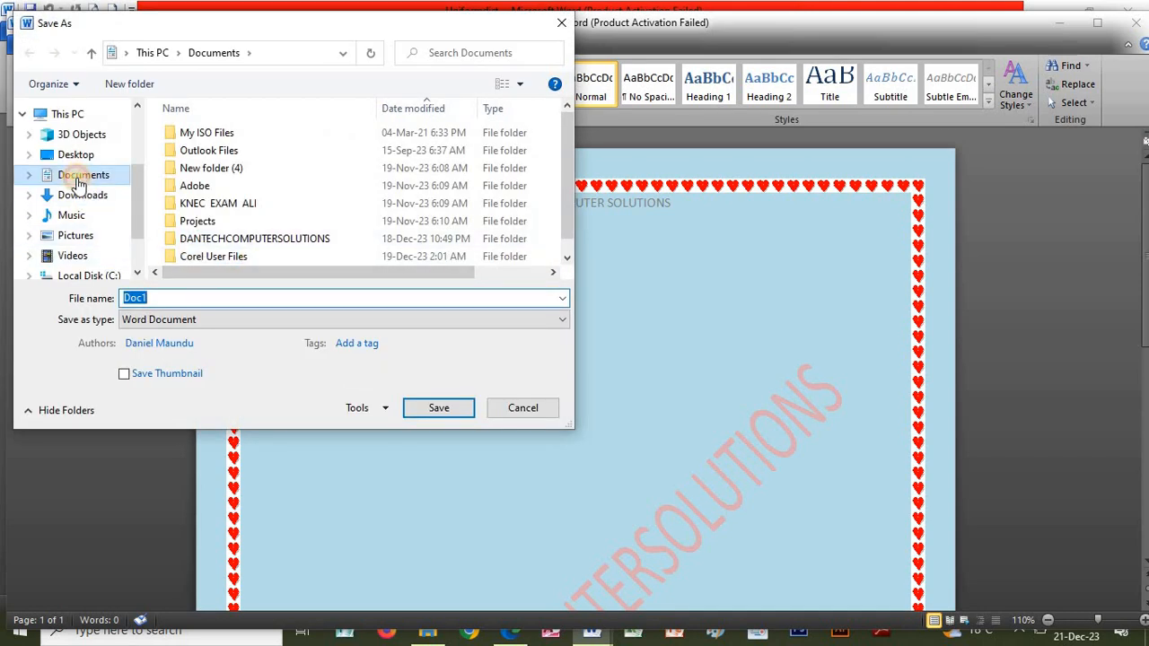
left_click(79, 178)
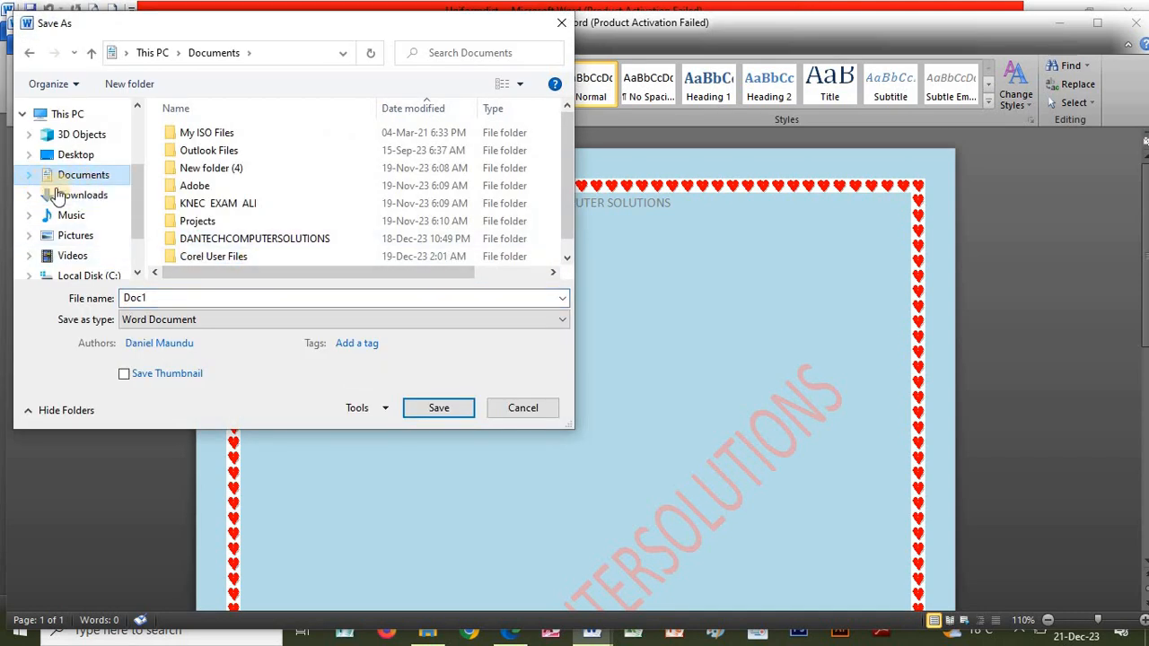
left_click(28, 182)
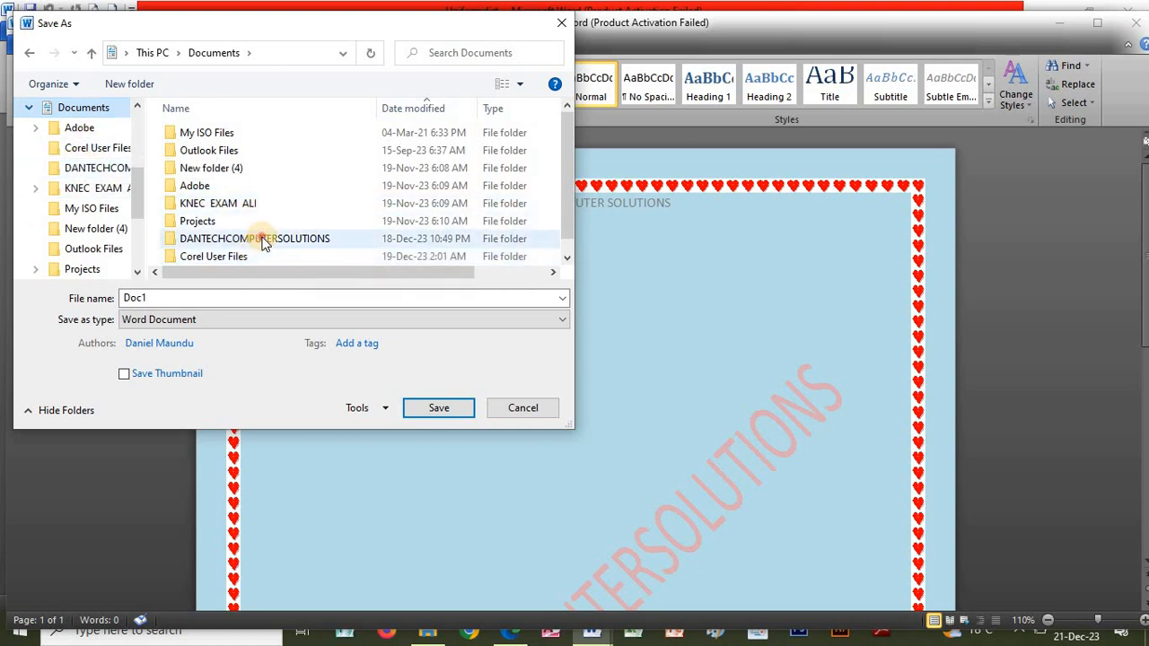
double_click(263, 238)
double_click(188, 297)
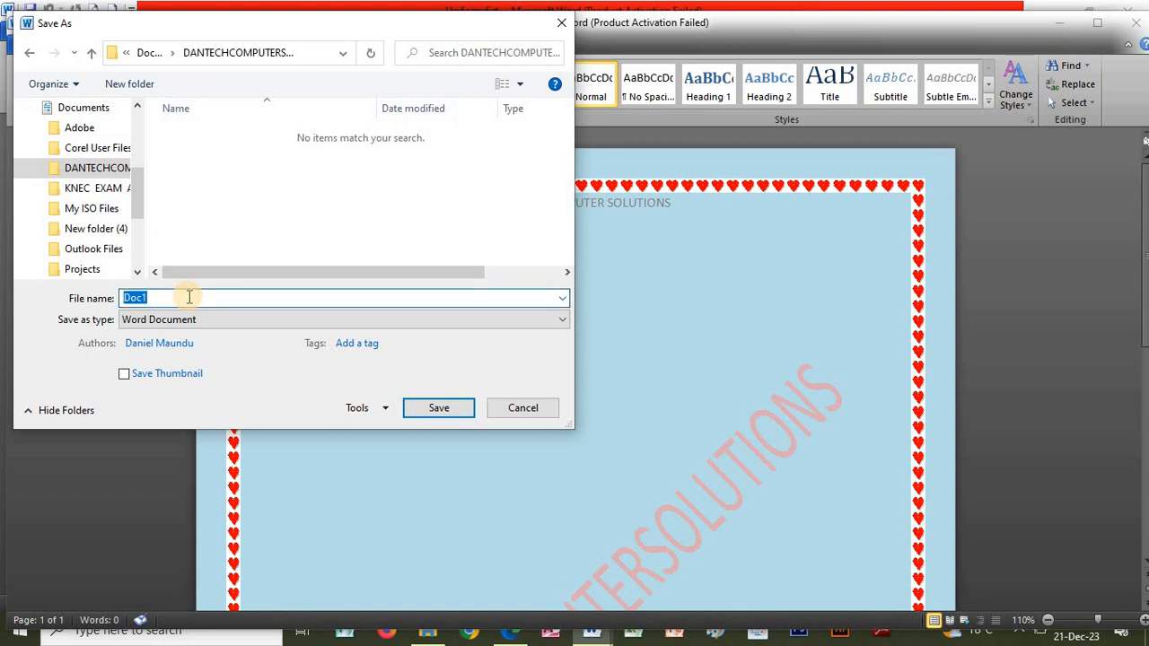
type("Sample")
left_click(456, 410)
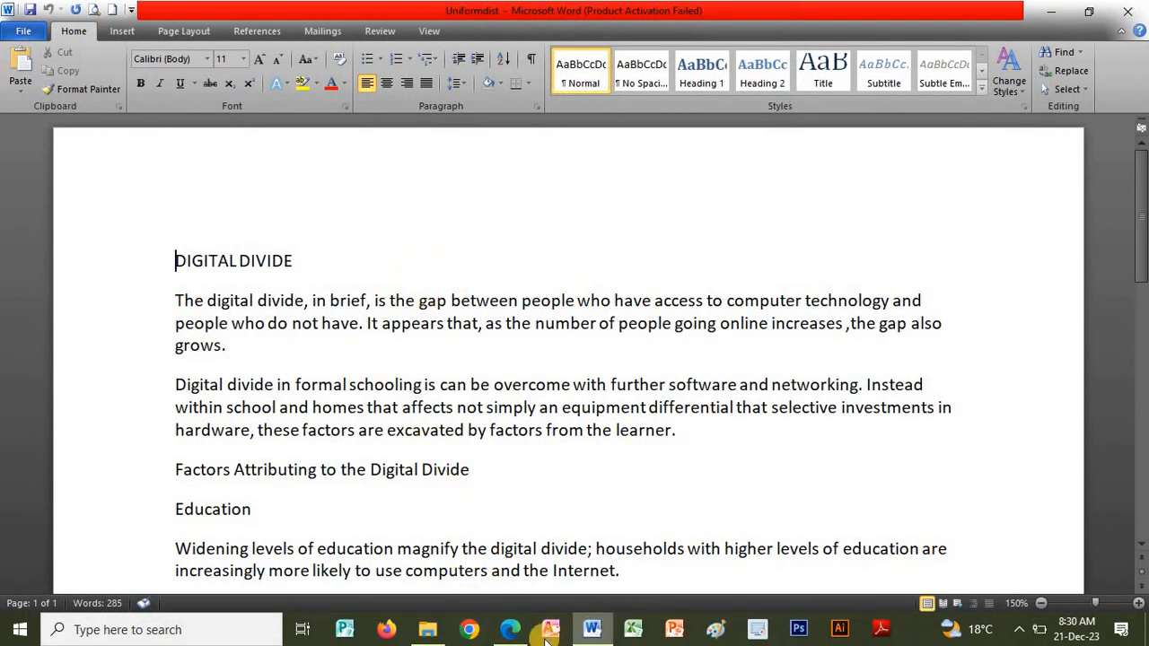
- Switch to the MS Office Exercises PDF in Edge and examine the formatting required for the Digital Divide document in Exercise 1
left_click(509, 629)
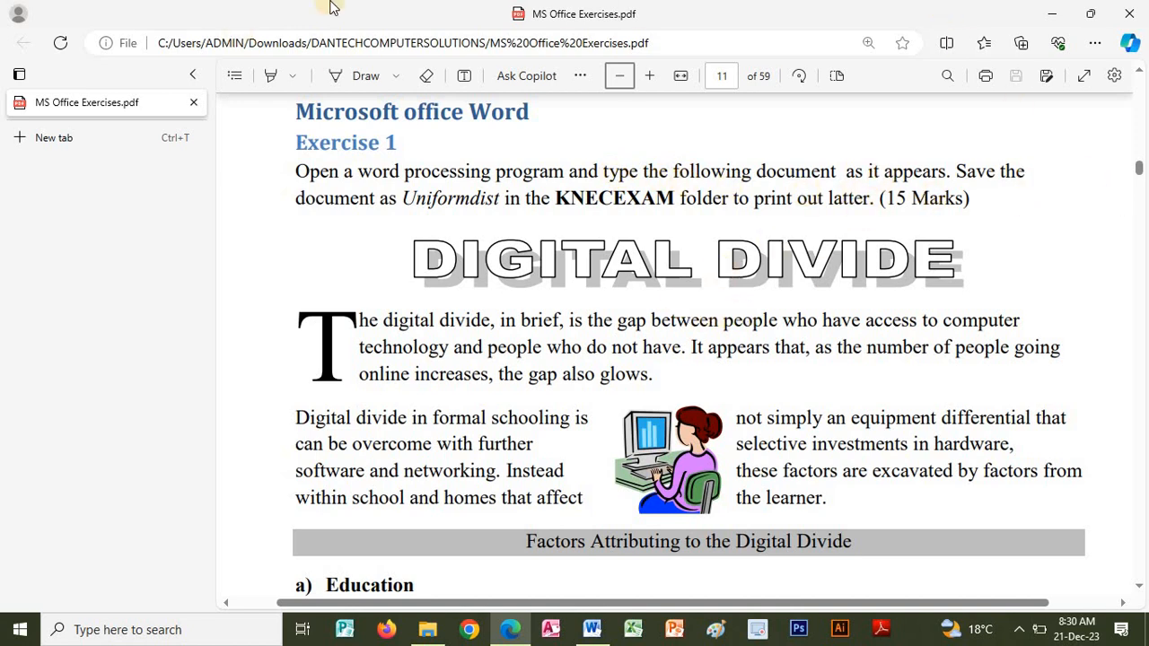
scroll(862, 332, "down", 1)
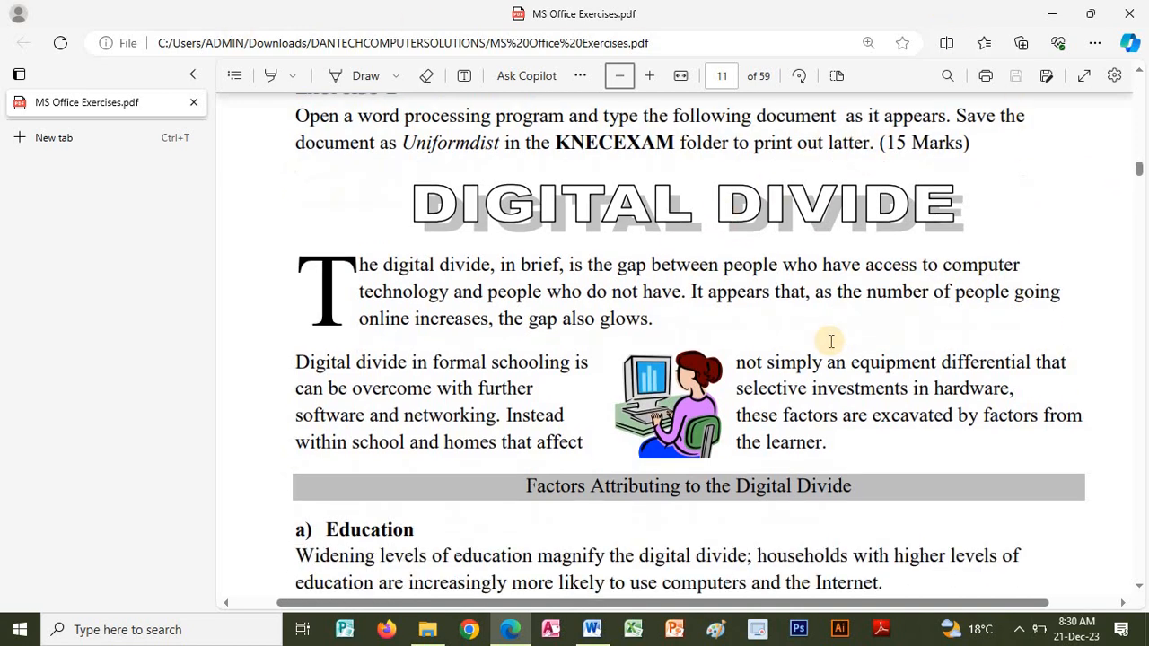
scroll(745, 314, "down", 1)
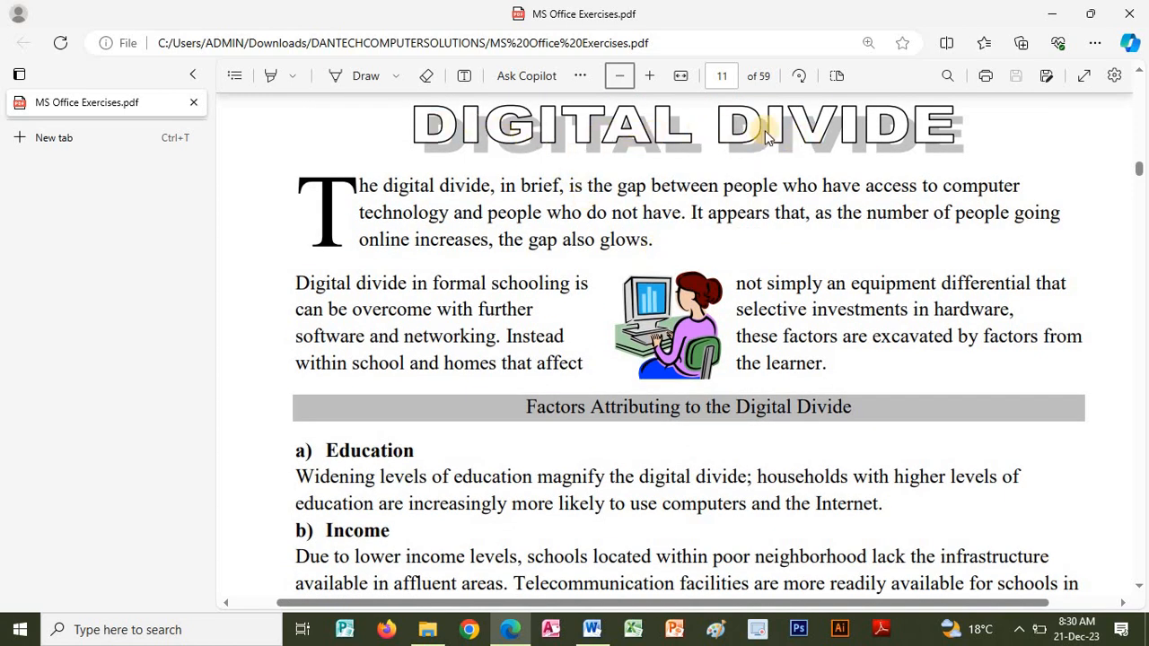
- Switch to the Uniformdist document in Word and set all of its text to Times New Roman
left_click(592, 629)
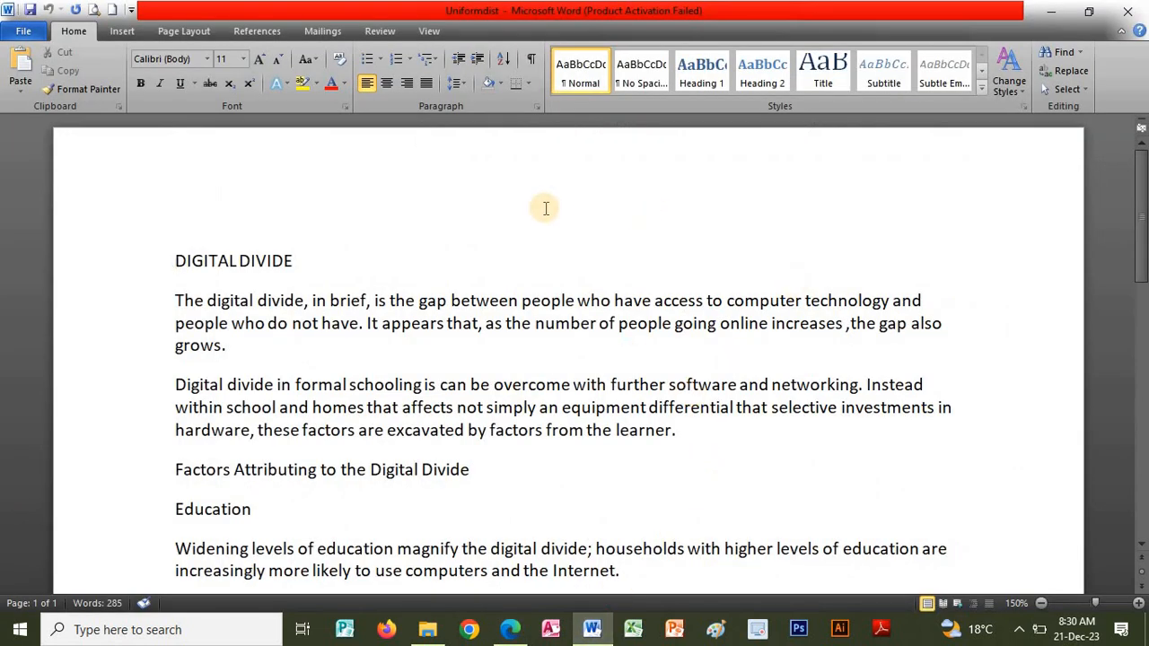
left_click_drag(173, 257, 357, 431)
left_click(310, 263)
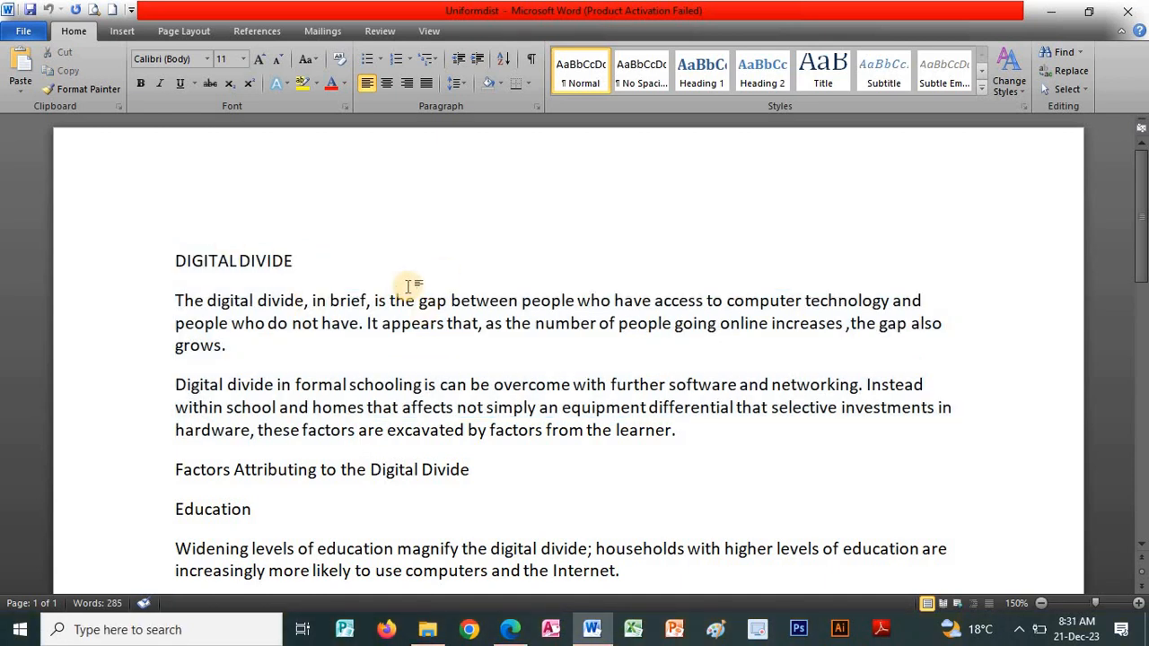
key("ctrl+a")
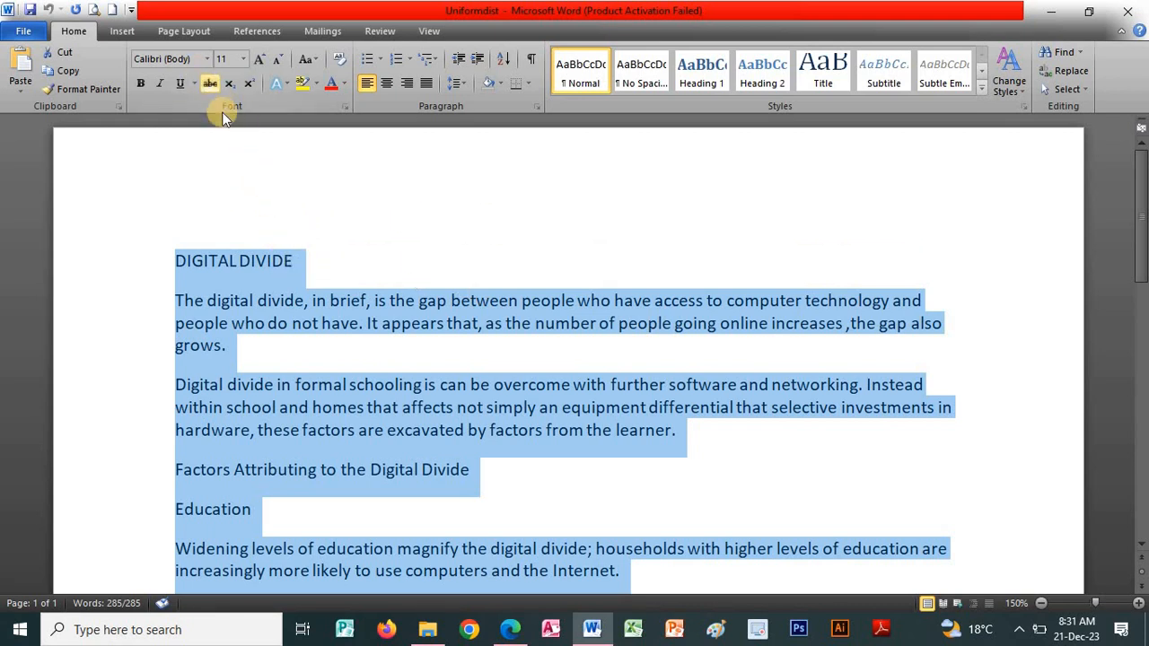
left_click(207, 58)
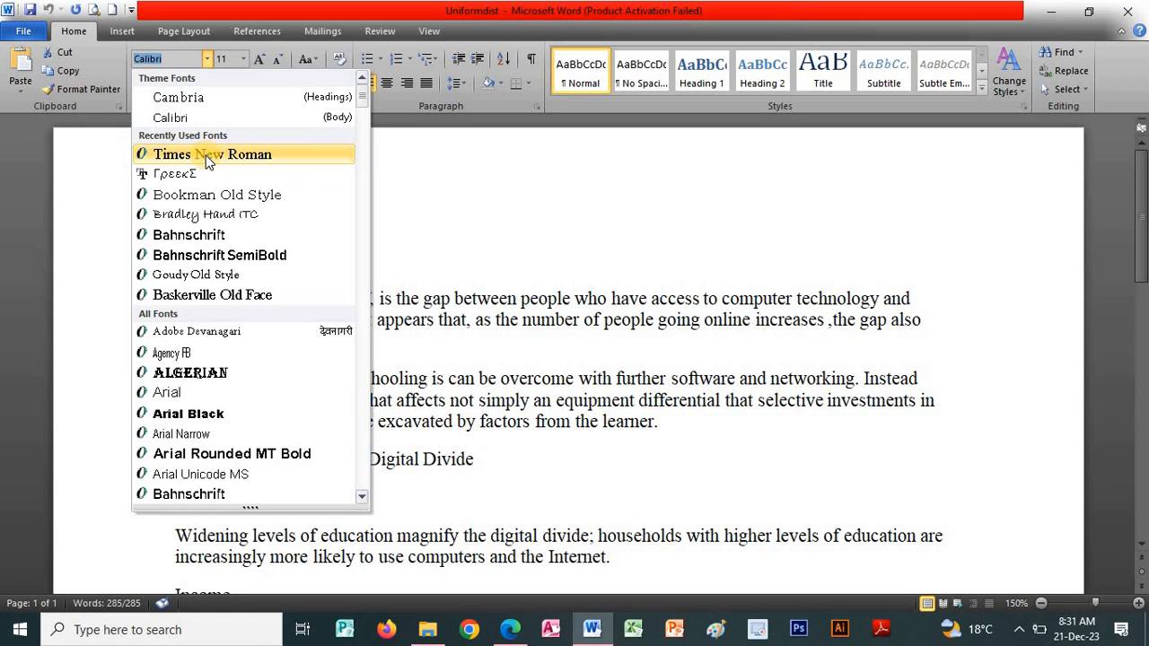
left_click(207, 158)
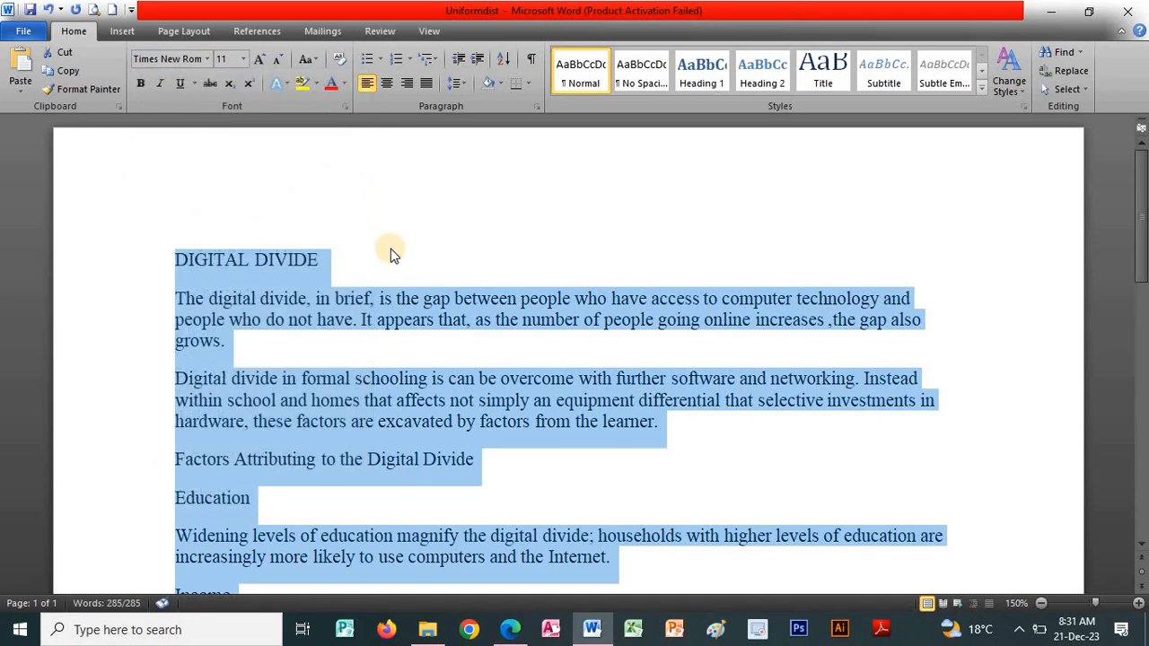
left_click(390, 250)
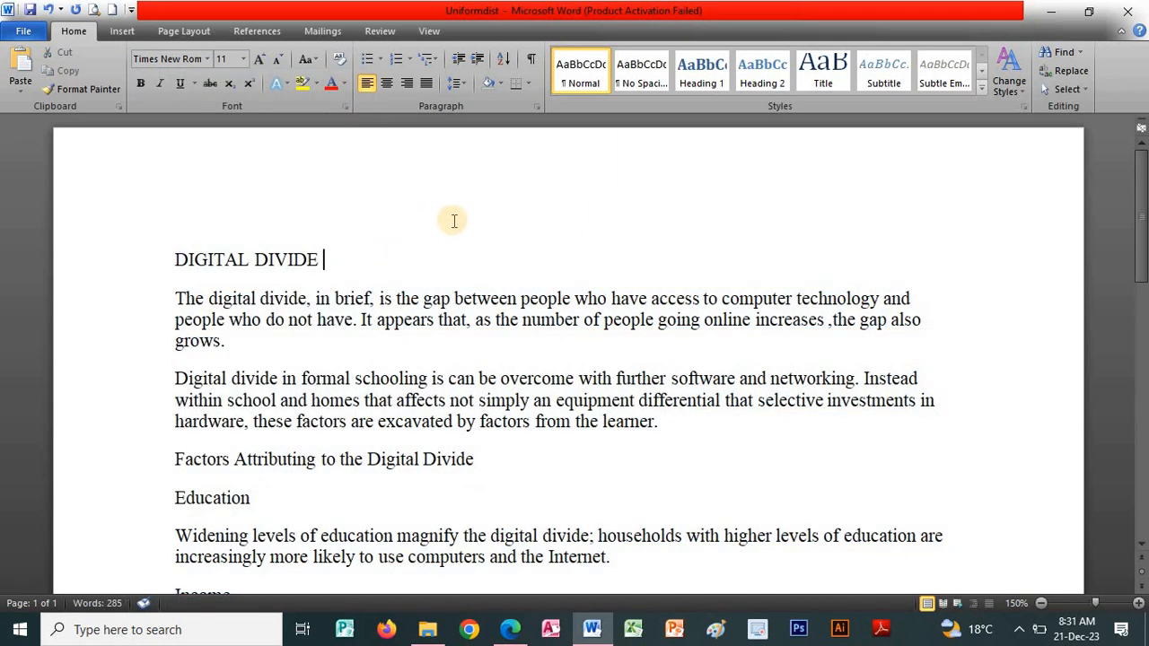
- Save a copy of the document as Uniformdist in Rich Text Format in the DANTECHCOMPUTERSOLUTIONS folder under Documents
left_click(27, 34)
key("Escape")
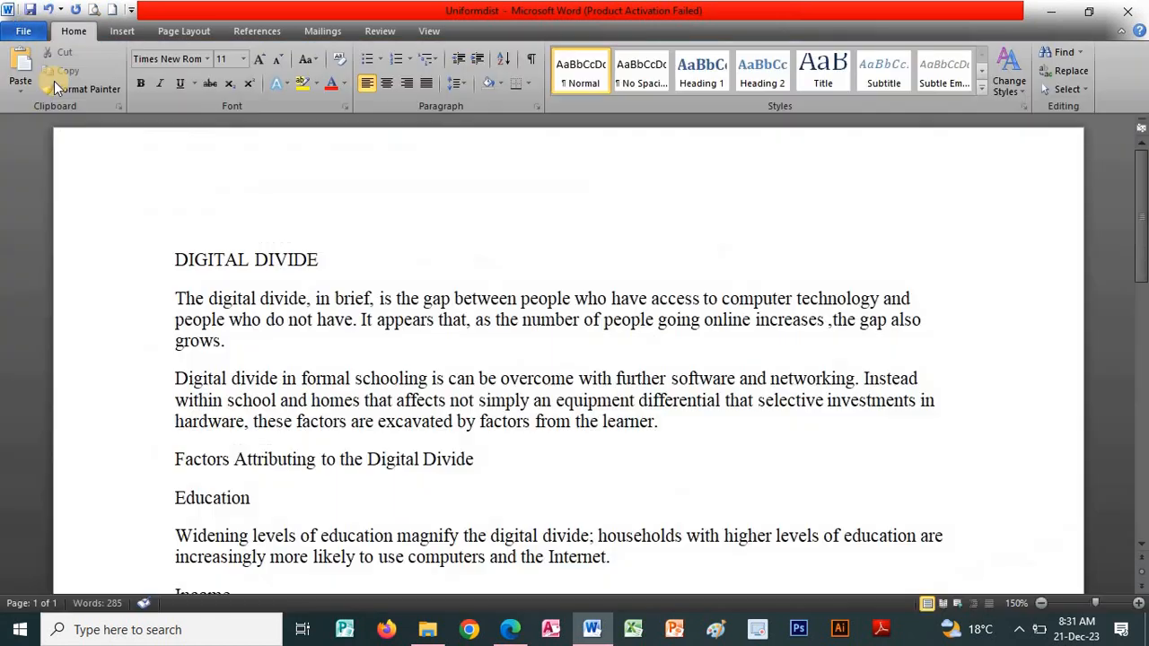
key("F12")
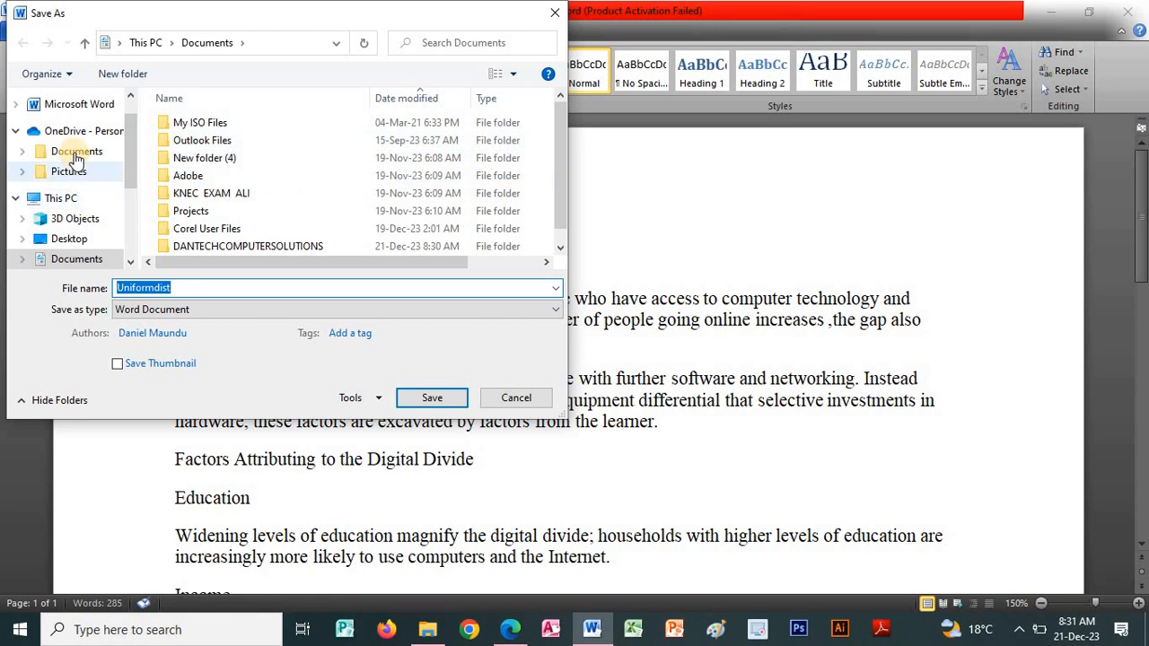
double_click(217, 242)
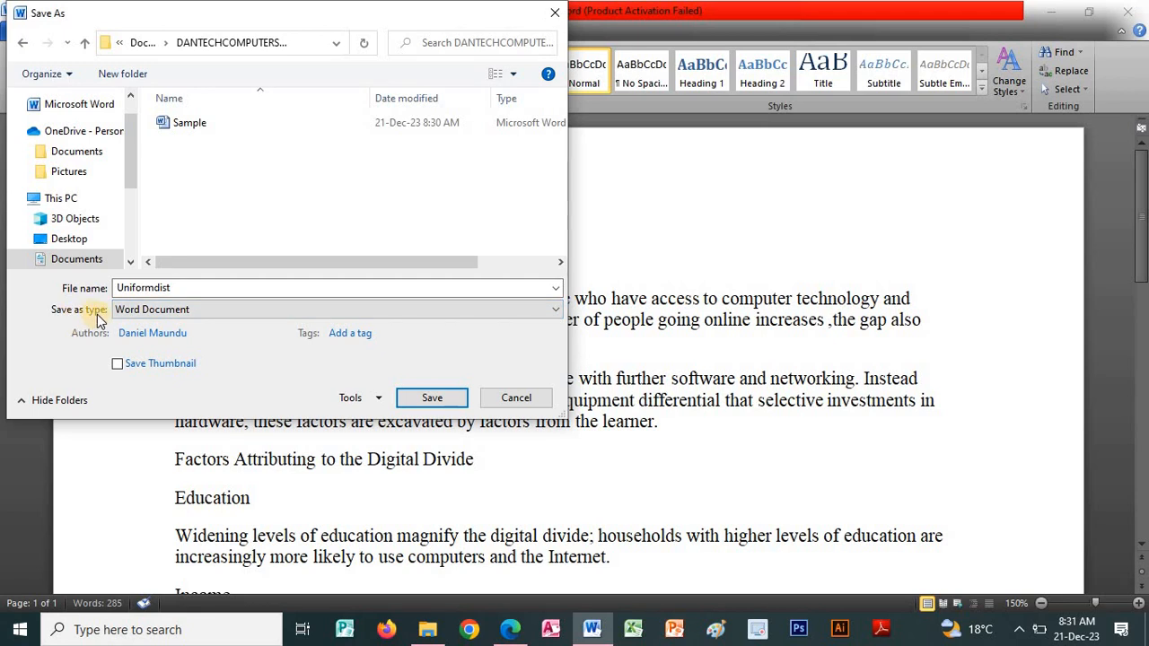
left_click(213, 316)
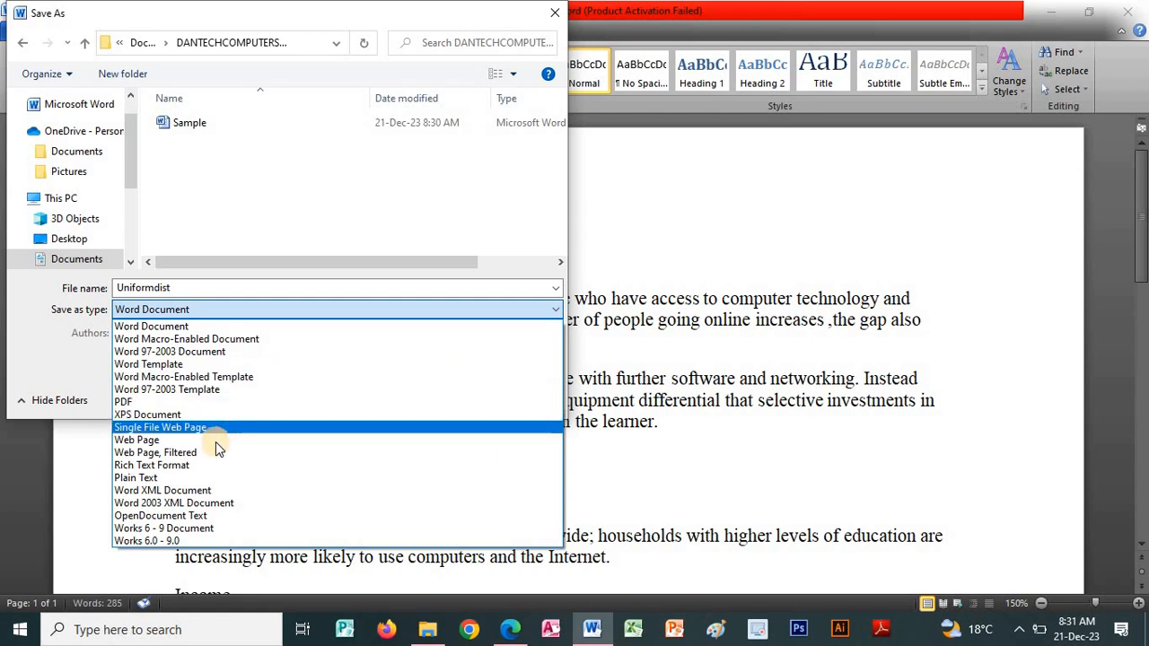
left_click(146, 467)
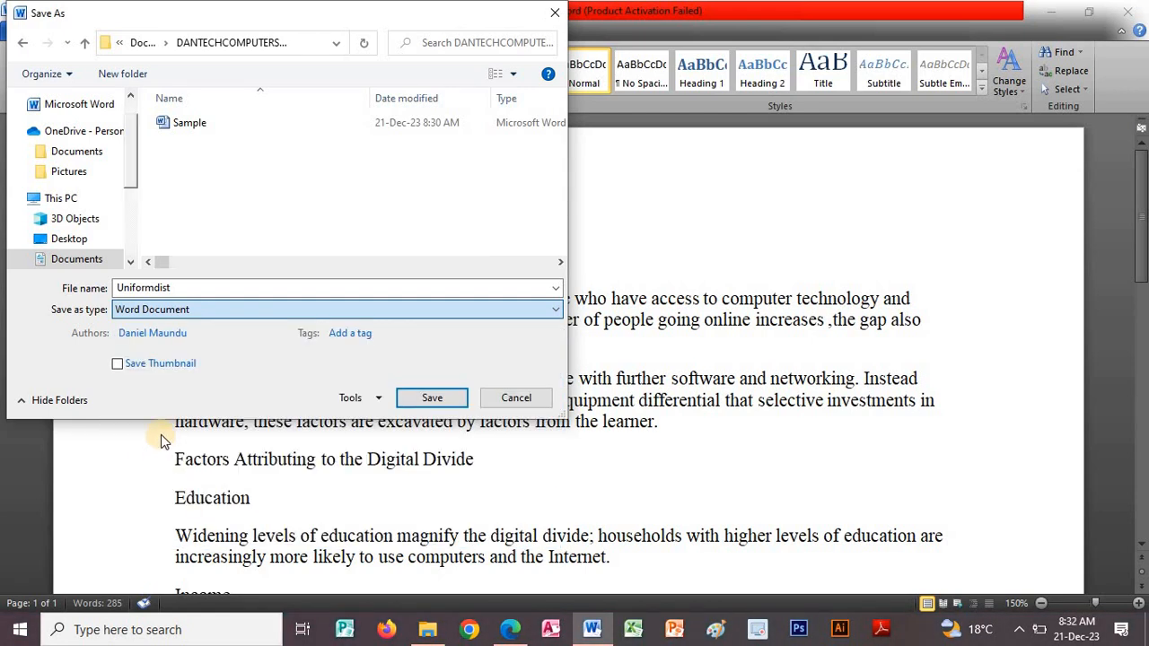
left_click(189, 312)
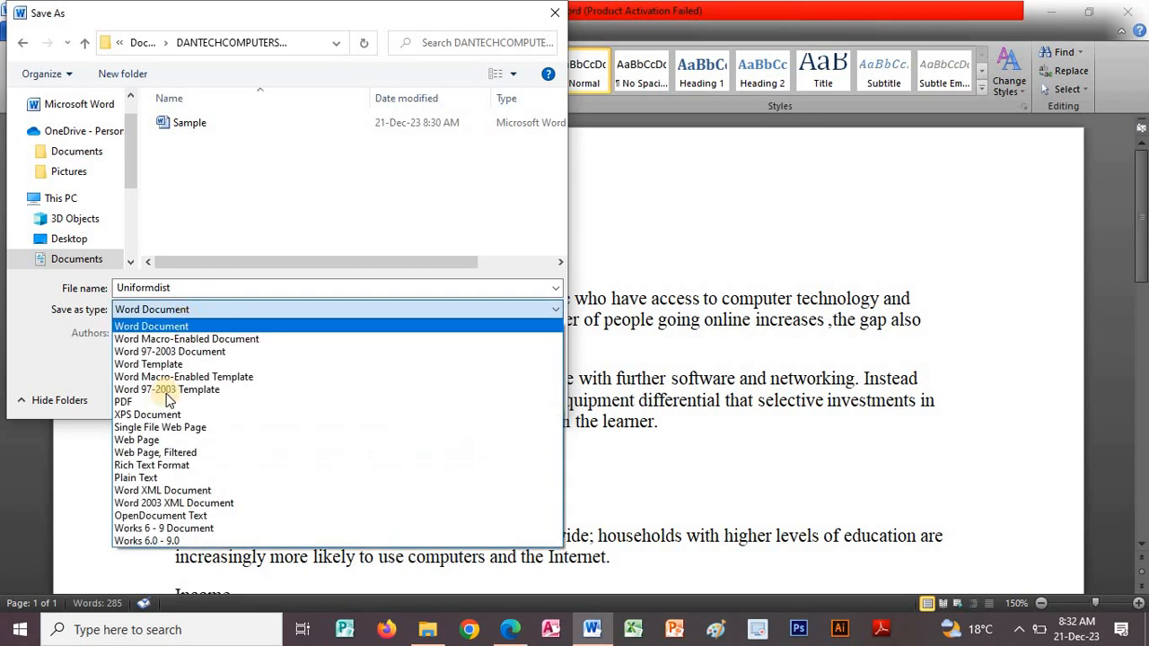
left_click(155, 467)
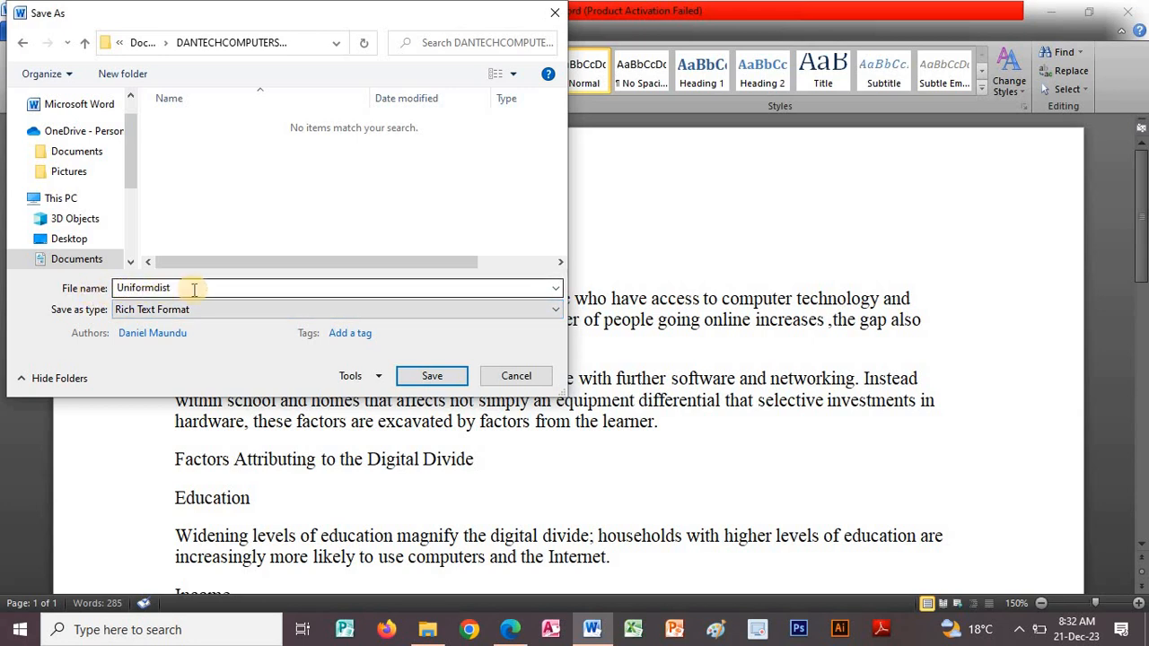
left_click(432, 377)
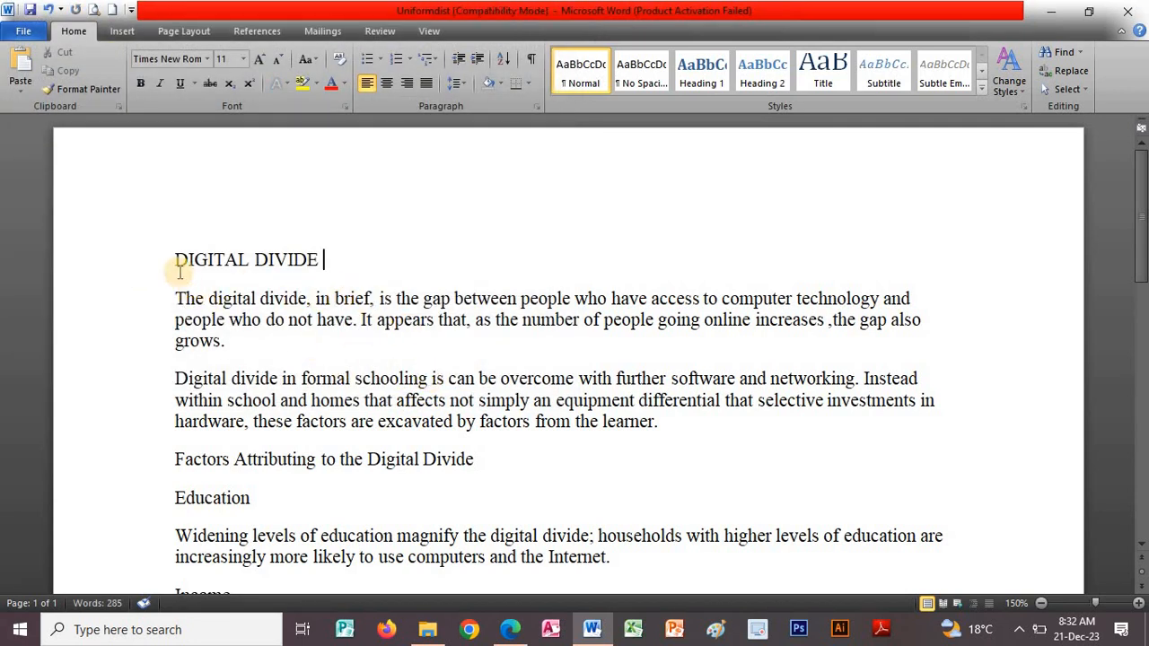
- Center the DIGITAL DIVIDE title and make it bold
left_click_drag(178, 266, 329, 252)
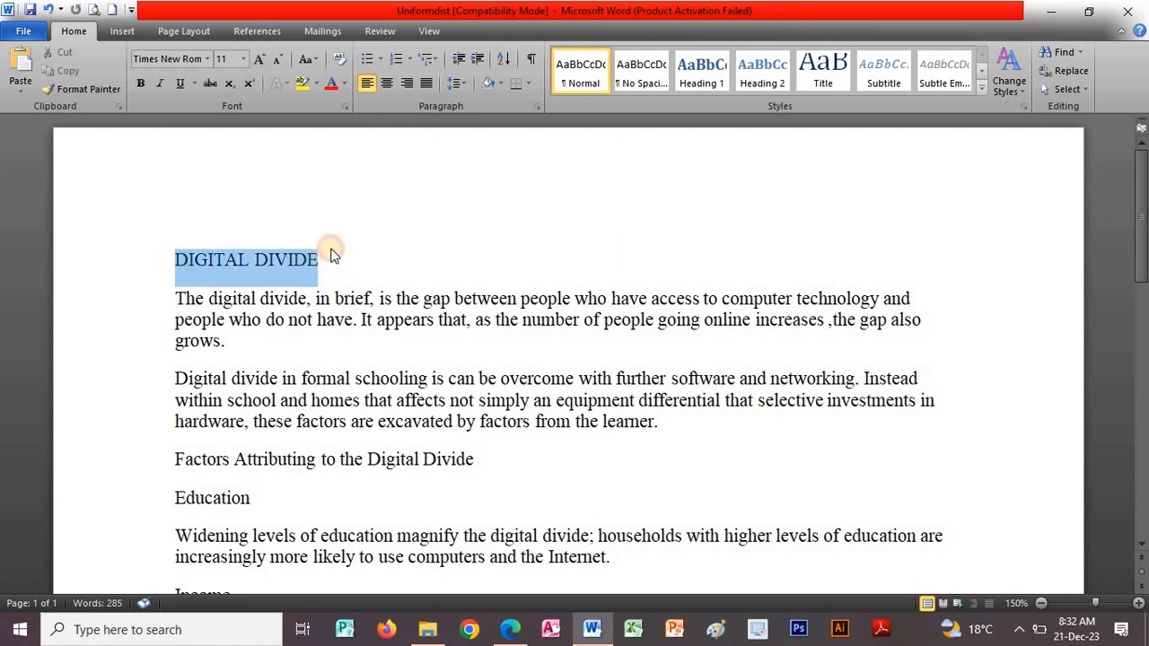
left_click(385, 84)
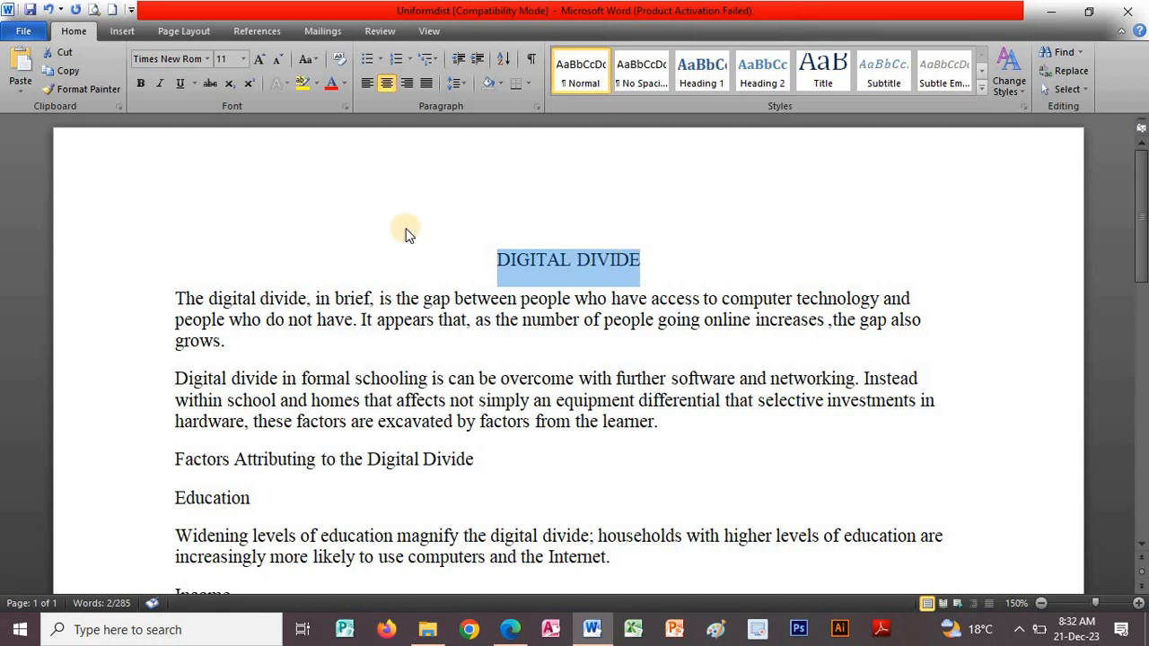
left_click(141, 84)
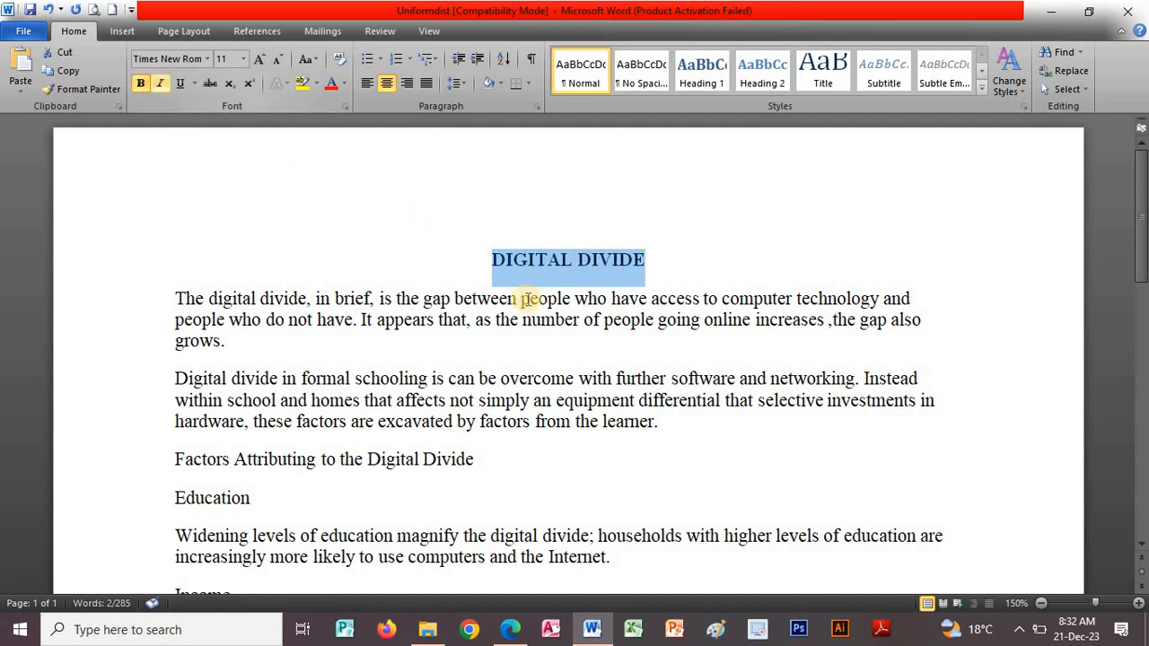
left_click(609, 319)
- Make the heading "Factors Attributing to the Digital Divide" bold and center it
key("Down")
key("Down")
key("Down")
key("Down")
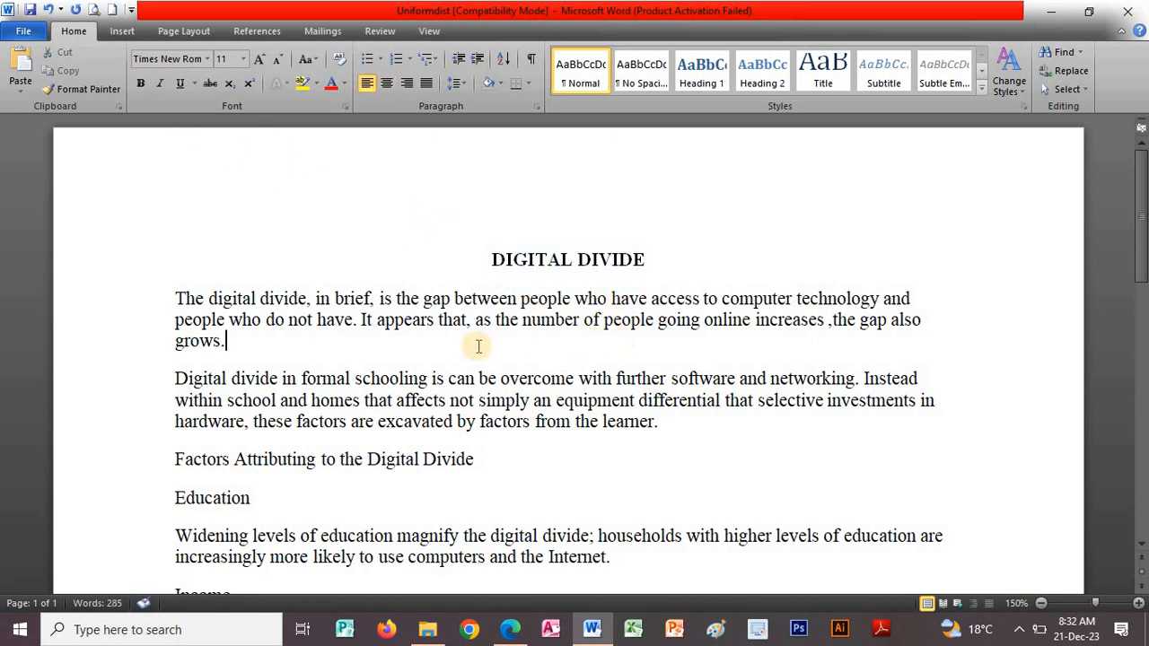
key("Down")
key("Down")
key("Down")
key("Down")
key("Down")
key("Down")
key("Down")
key("Down")
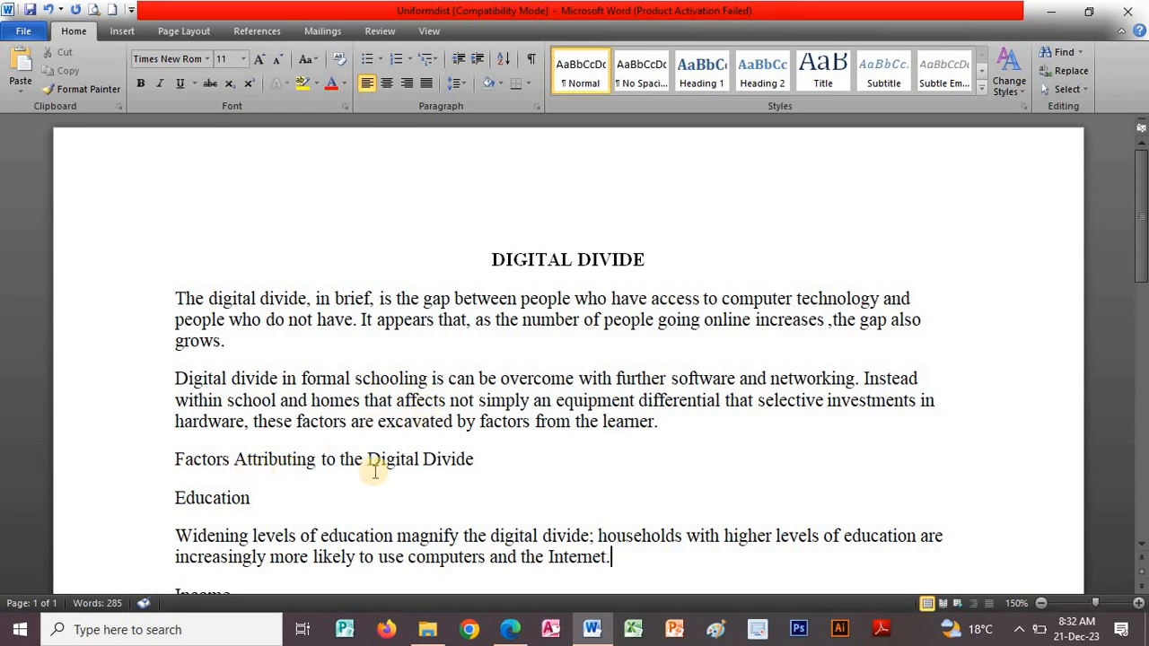
key("Down")
key("Down")
key("Down")
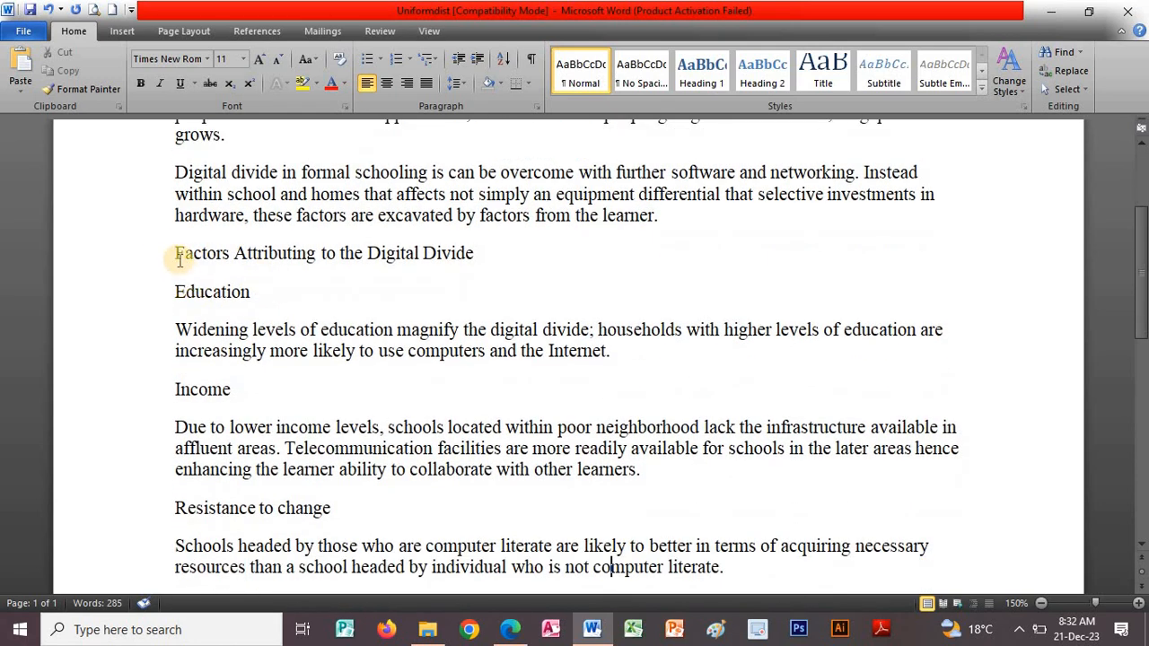
left_click_drag(176, 255, 480, 269)
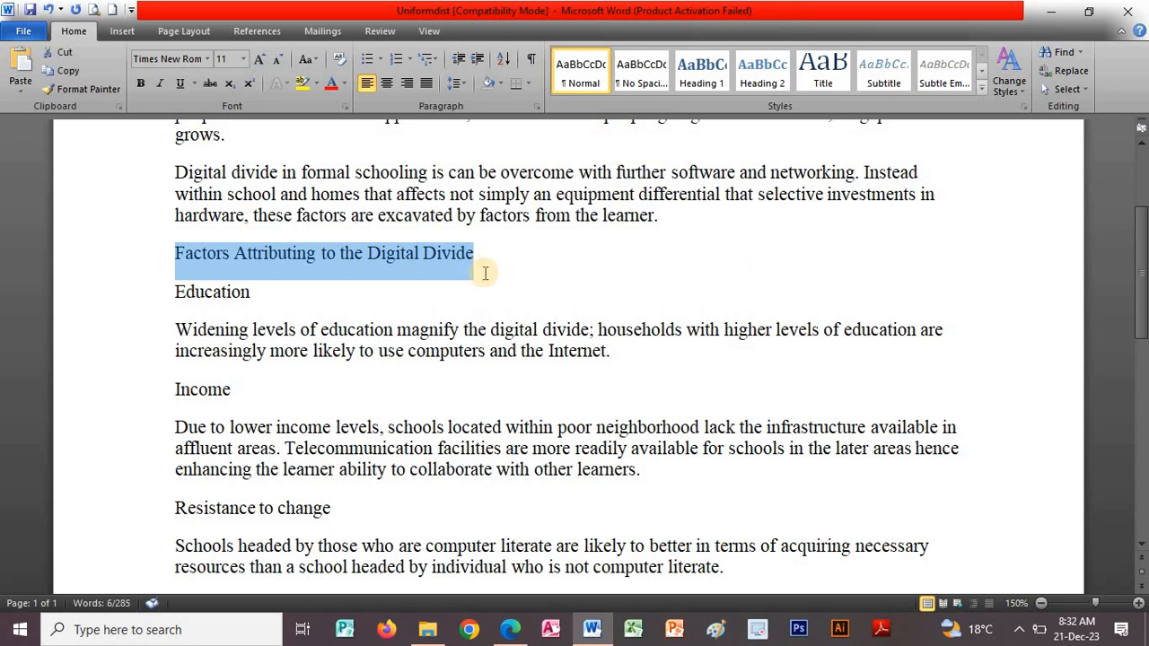
left_click(139, 84)
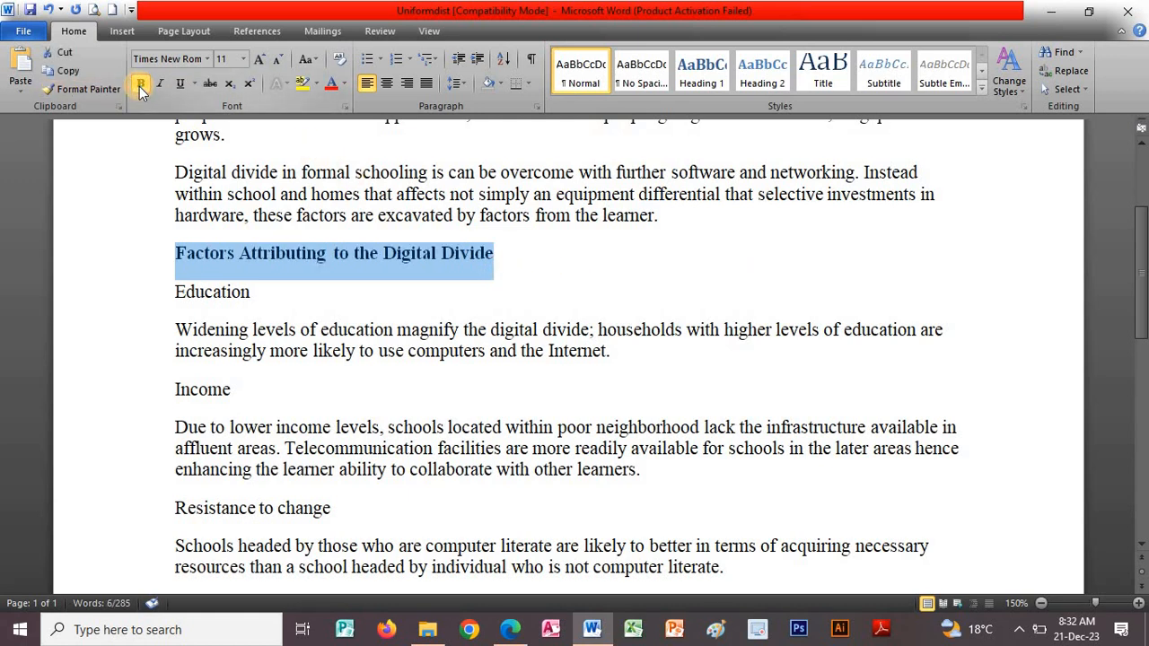
left_click(389, 85)
left_click(419, 302)
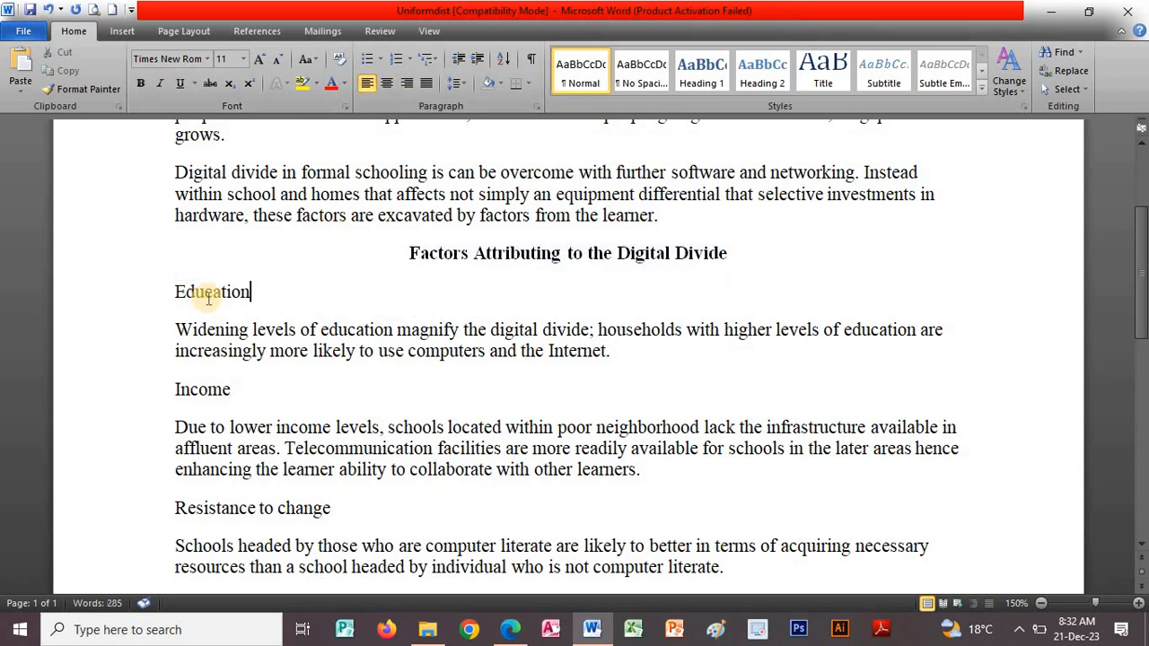
- Make the subheadings Education, Income and Resistance to change bold
left_click_drag(174, 292, 248, 294)
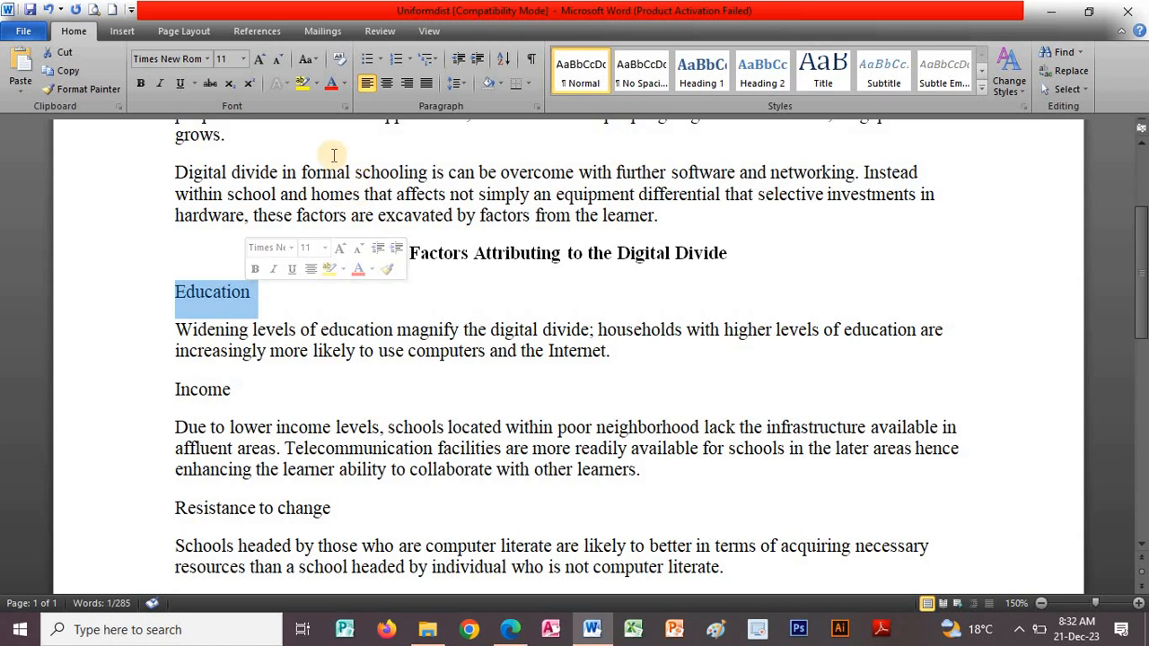
left_click(141, 83)
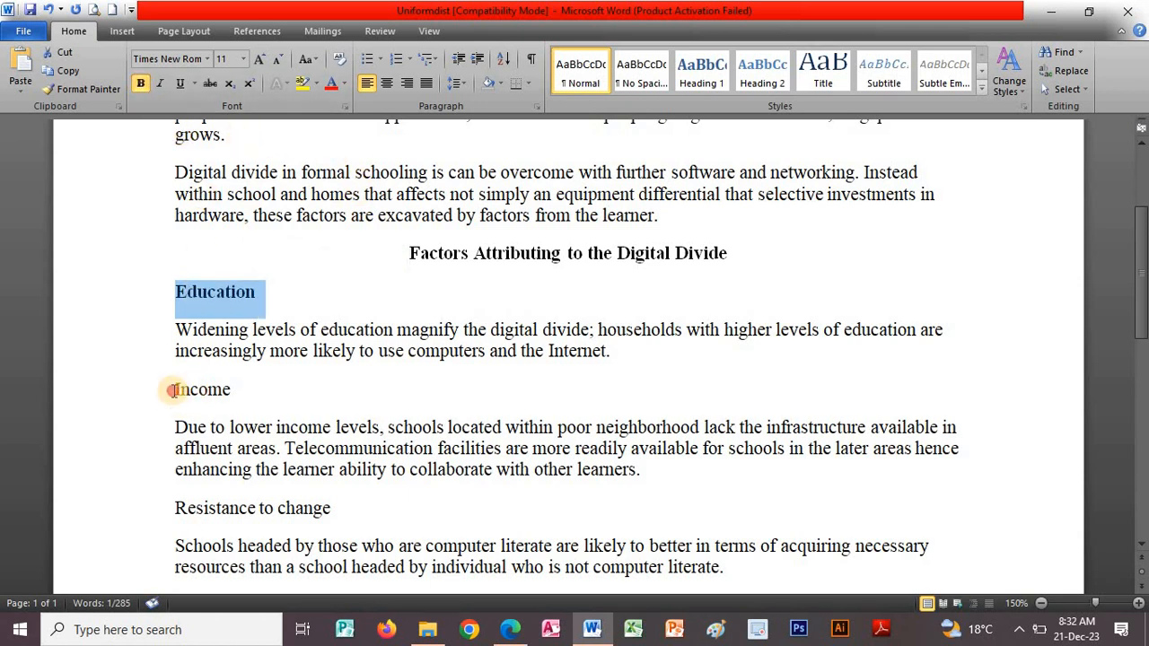
left_click_drag(173, 390, 237, 392)
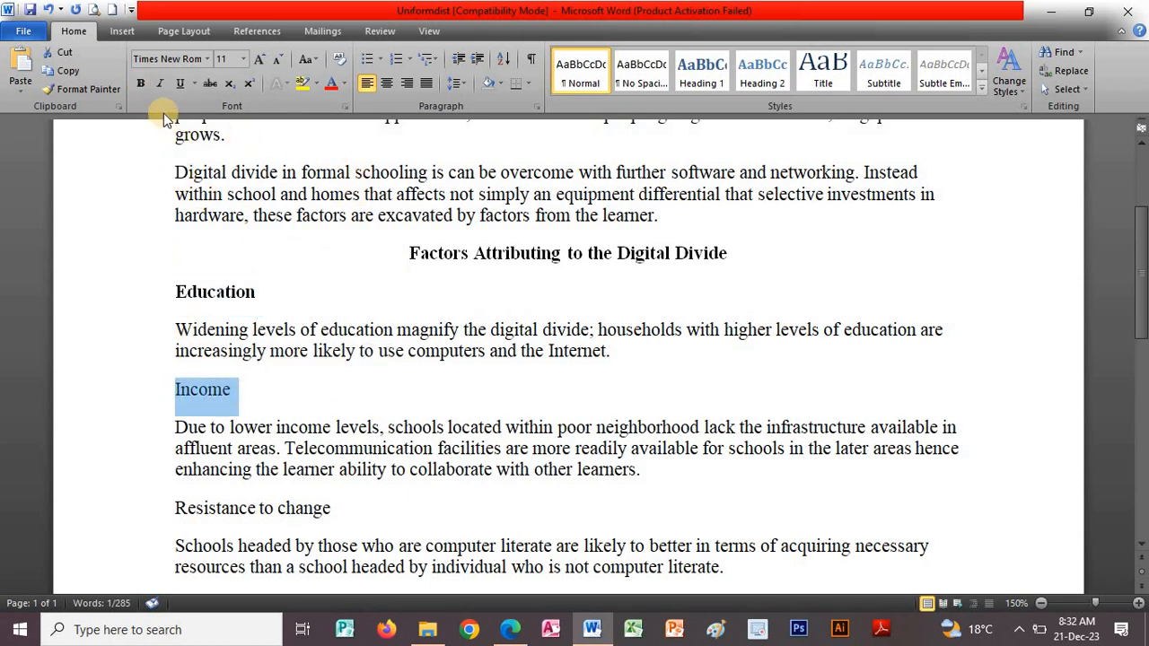
left_click(141, 82)
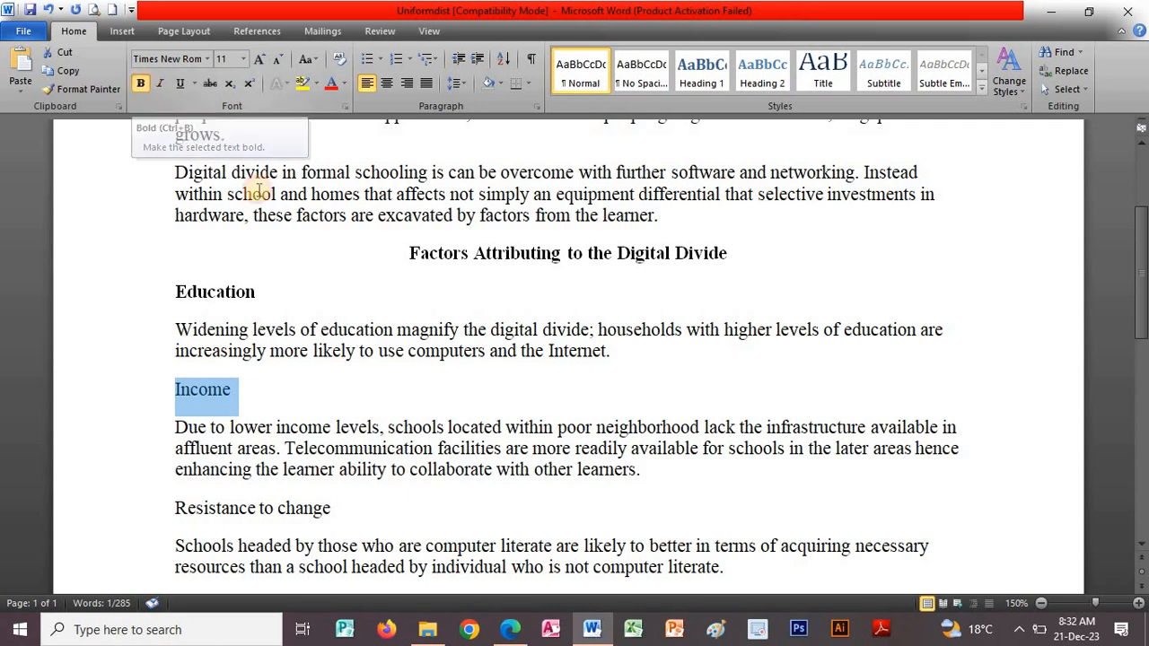
left_click_drag(175, 508, 342, 509)
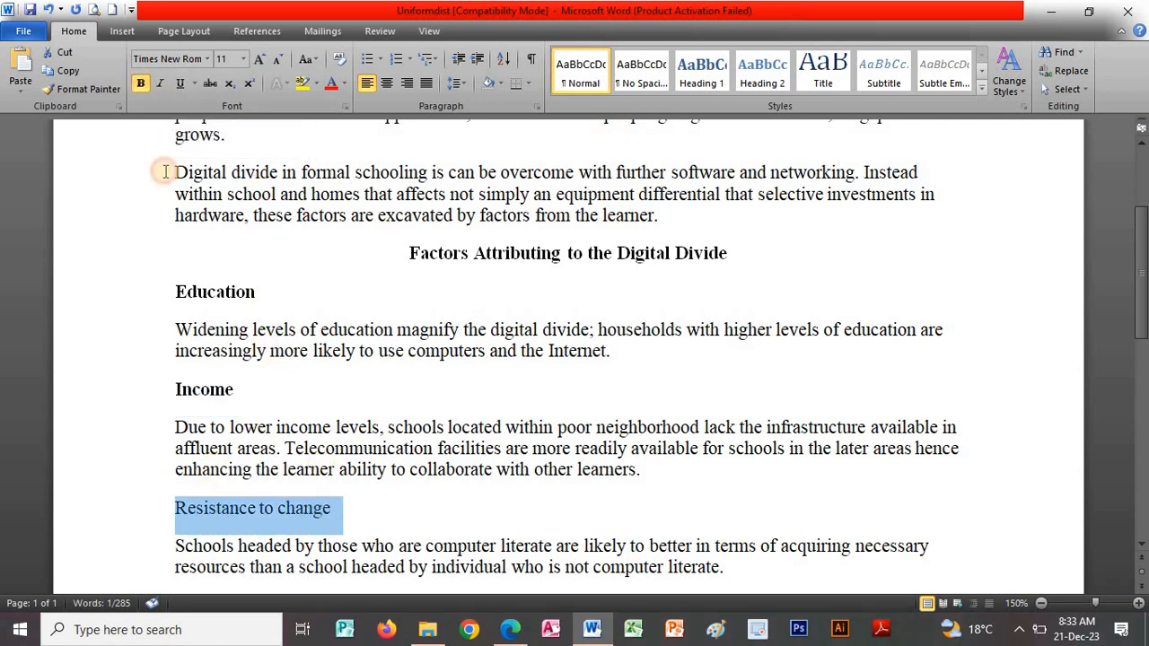
left_click(140, 83)
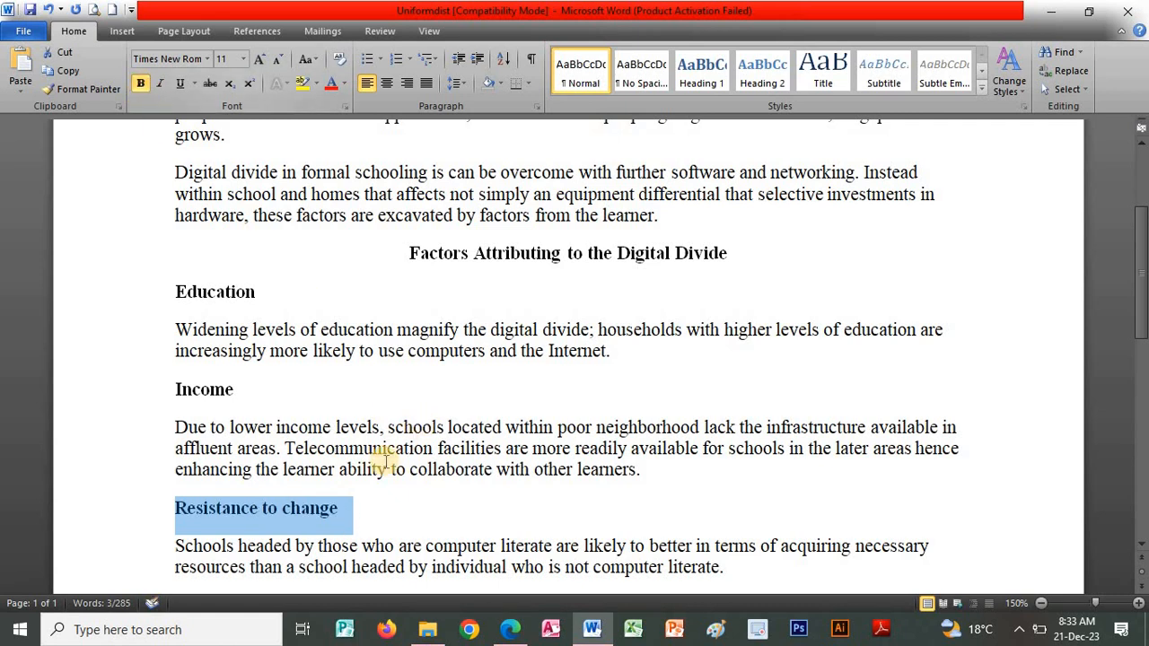
- Center the heading "Overcoming the digital divide" and make it bold
left_click(378, 468)
key("Down")
key("Down")
key("Down")
key("Down")
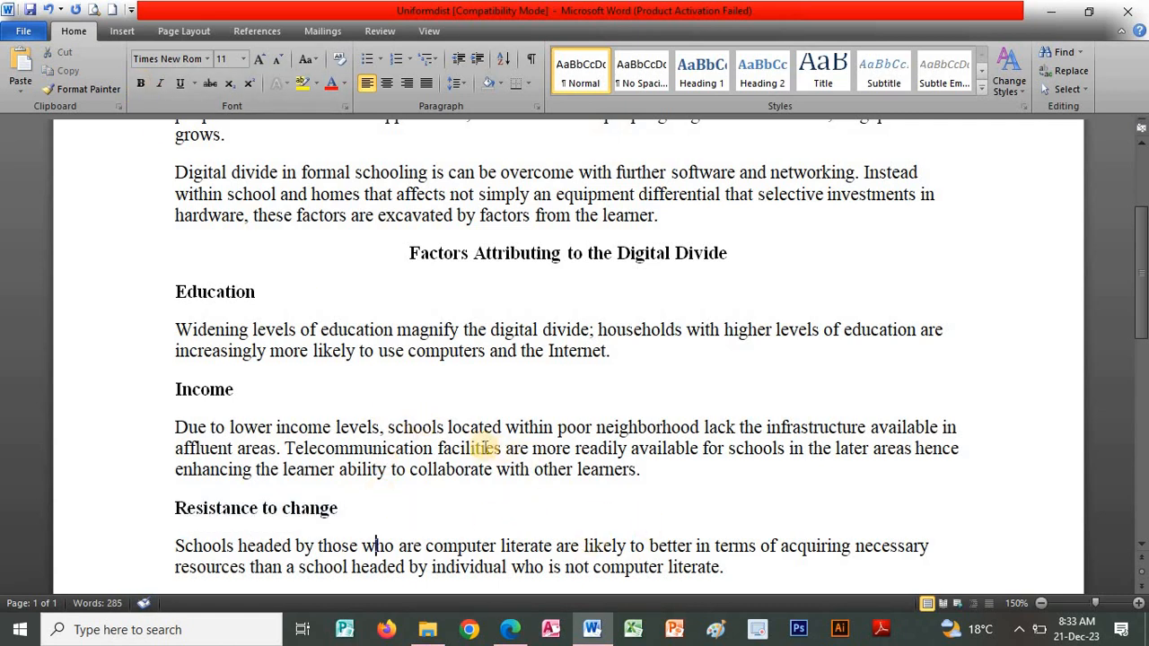
key("Down")
key("Down")
key("Down")
key("Down")
key("Down")
key("Down")
key("Down")
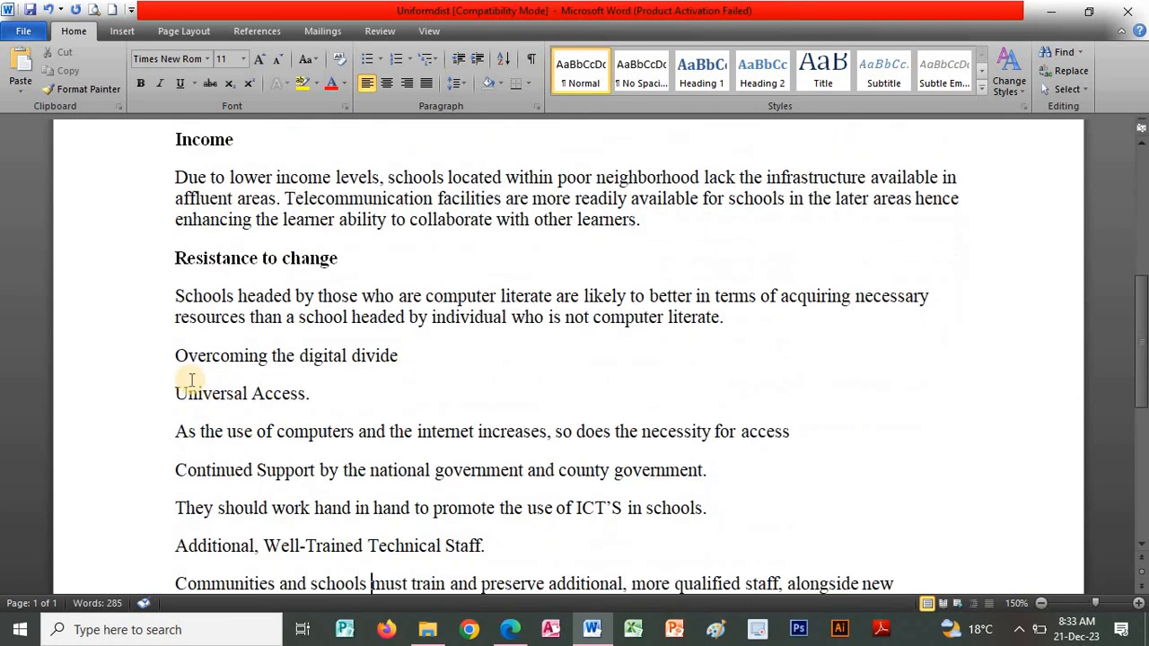
key("Down")
key("Down")
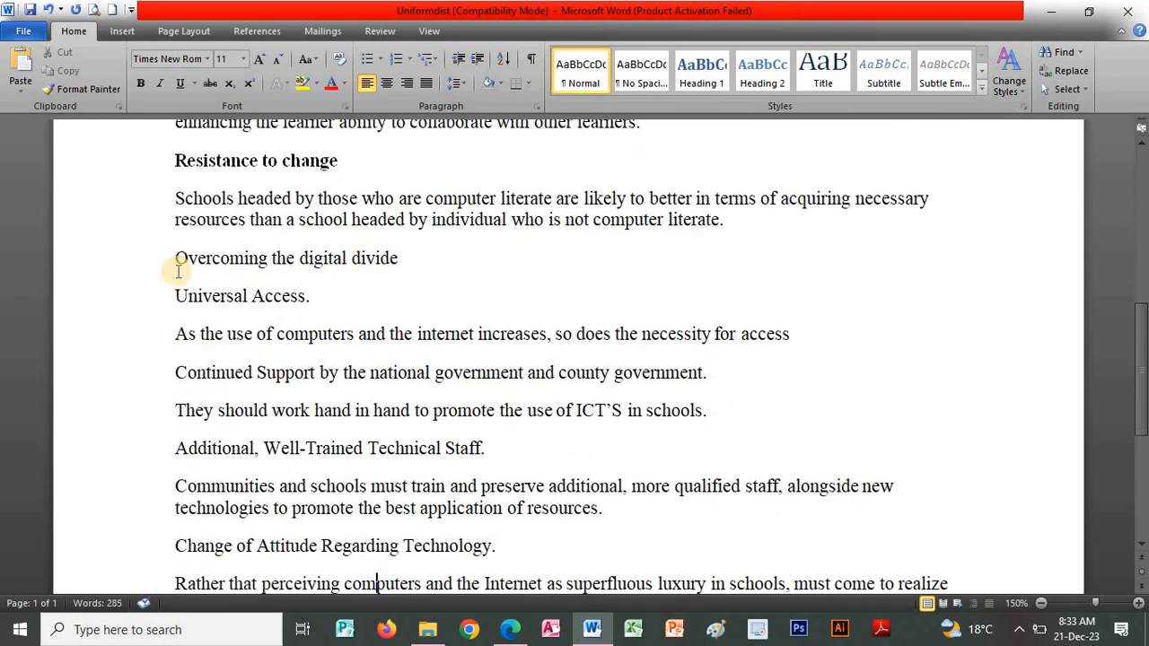
left_click_drag(176, 262, 392, 271)
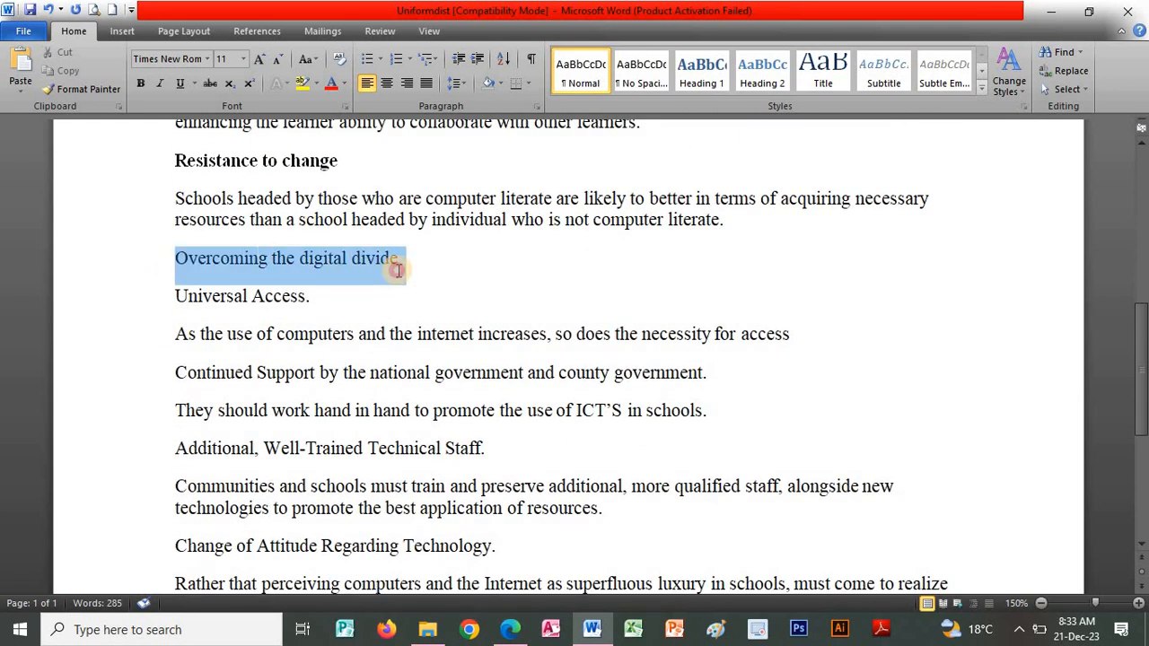
left_click(384, 85)
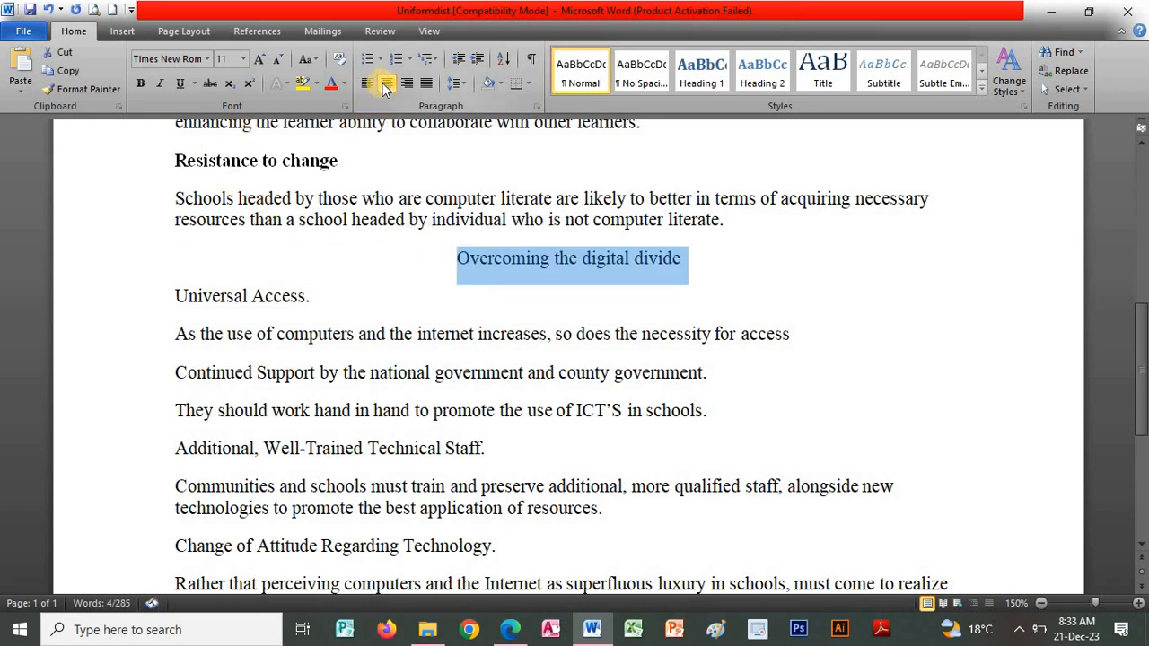
left_click(139, 85)
left_click(559, 370)
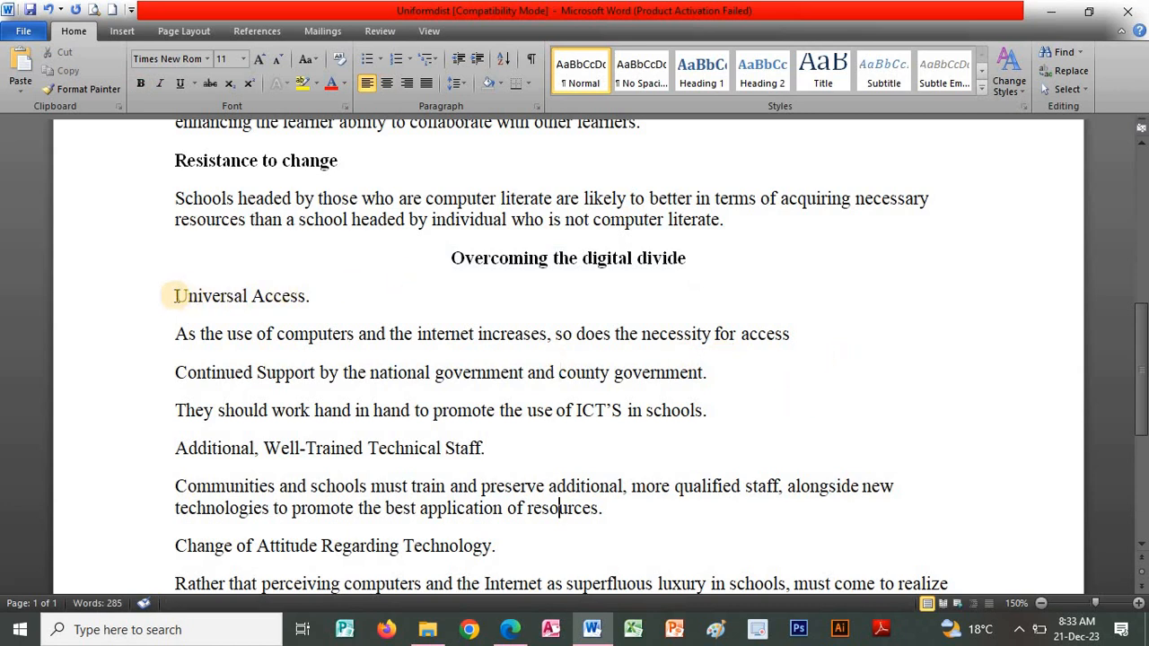
- Make the subheading "Universal Access." bold
left_click(175, 295)
triple_click(320, 298)
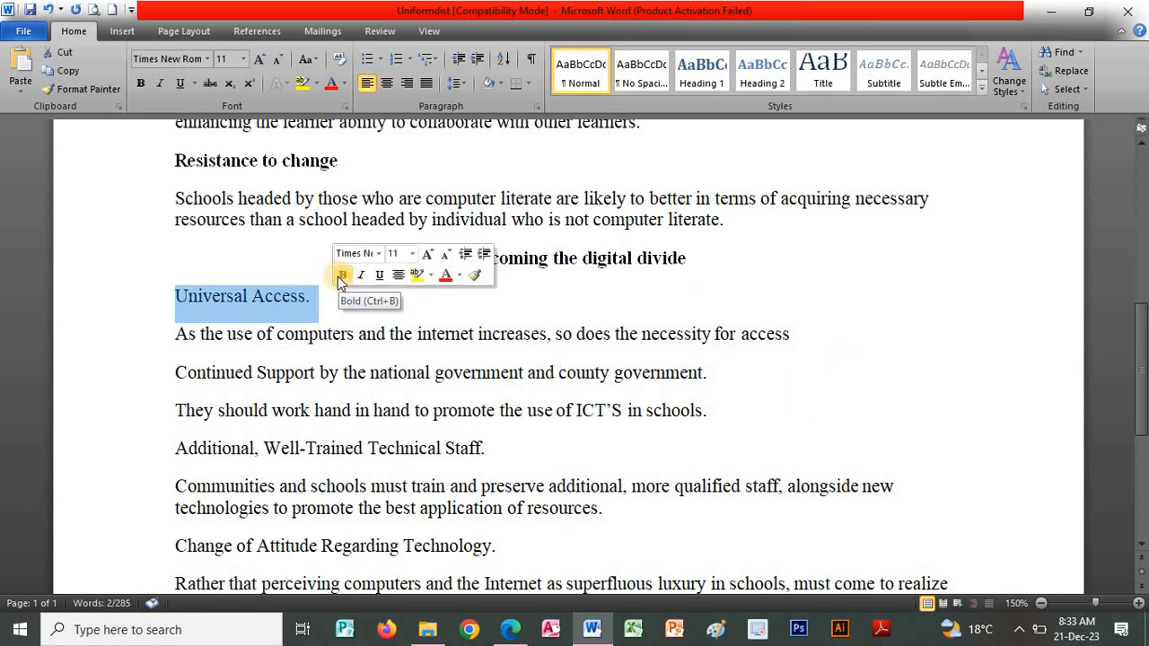
left_click(341, 278)
left_click(257, 297)
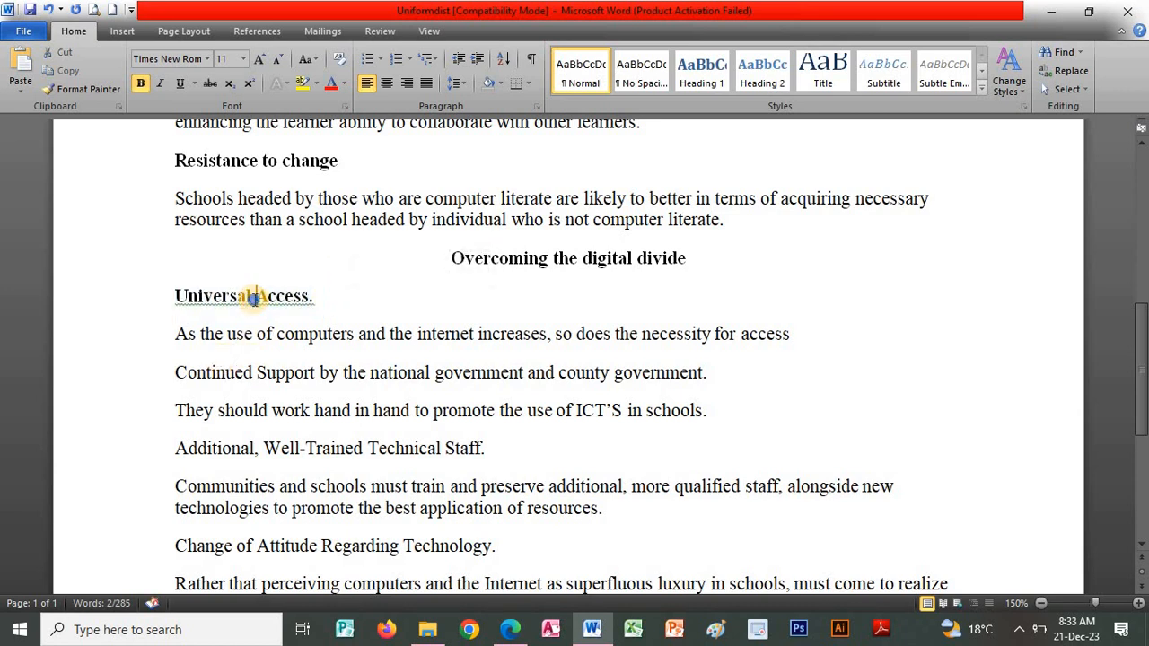
left_click(328, 333)
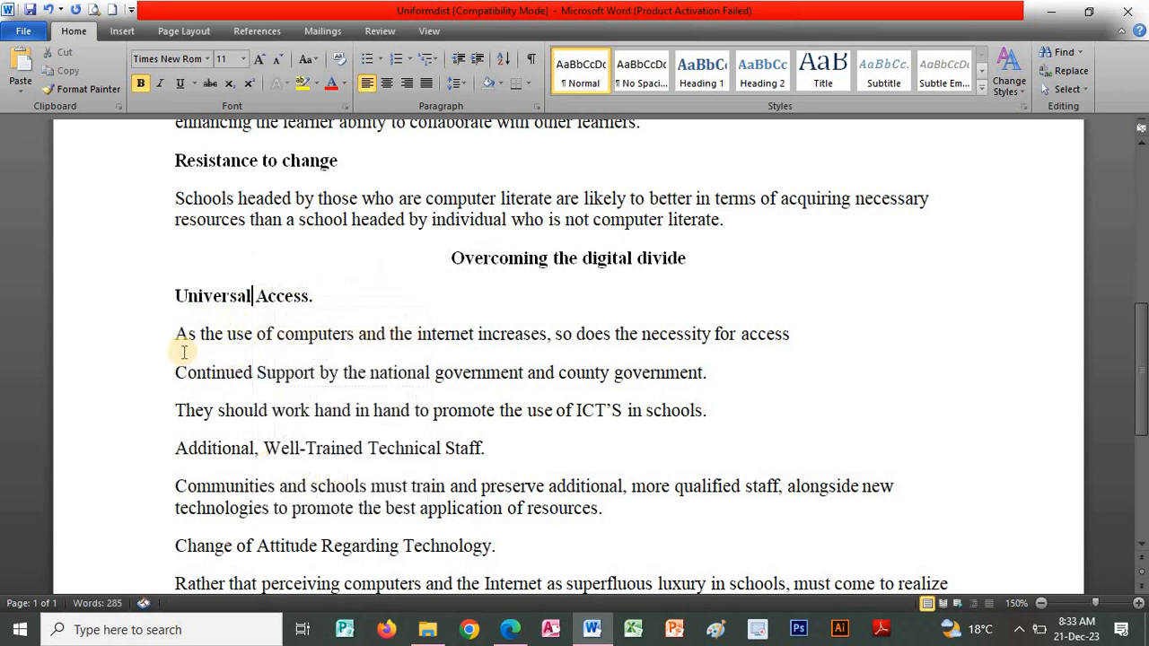
- Make the subheadings "Continued Support by the national government and county government." and "Additional, Well-Trained Technical Staff." bold
left_click_drag(179, 377, 713, 386)
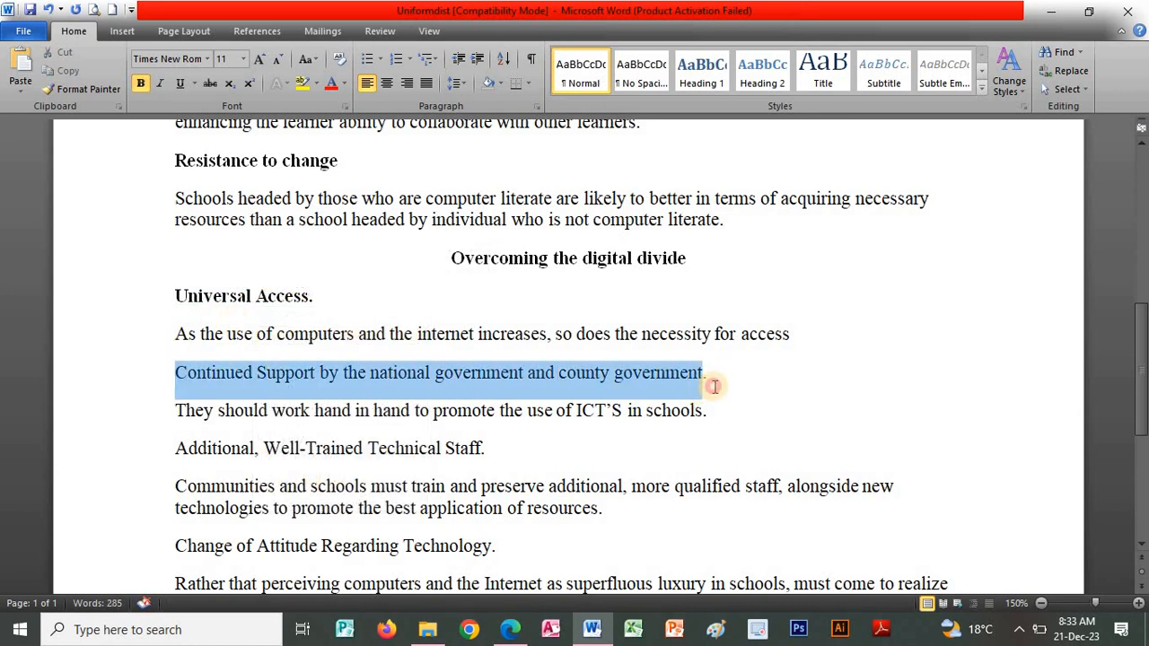
left_click(139, 84)
left_click_drag(177, 451, 491, 454)
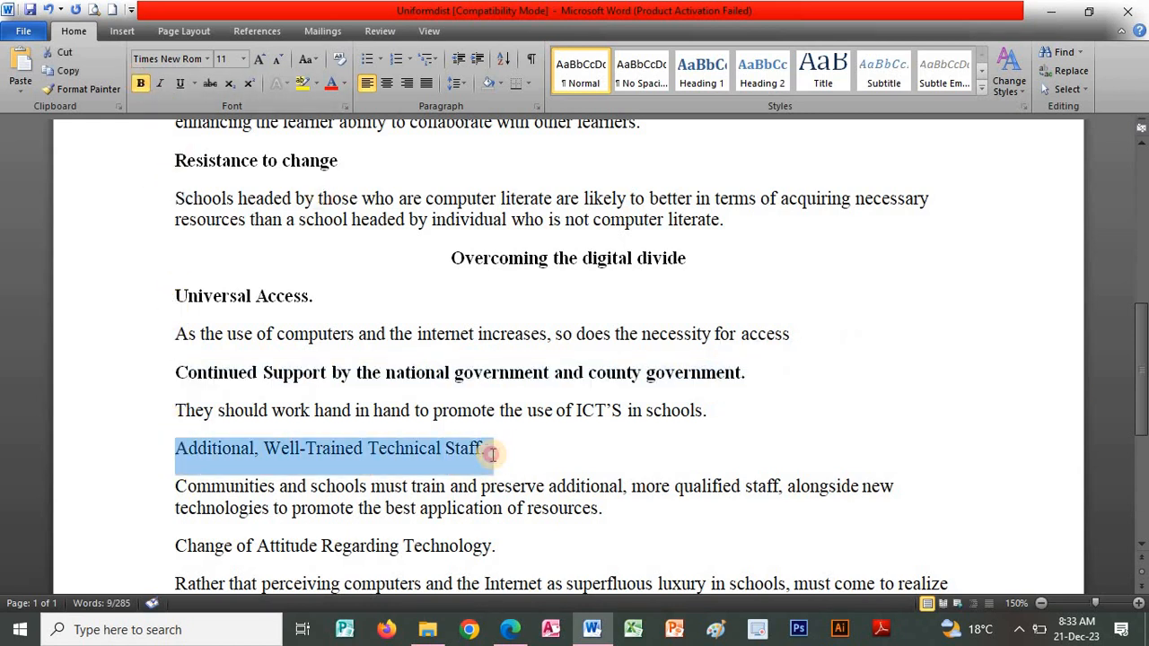
left_click(141, 83)
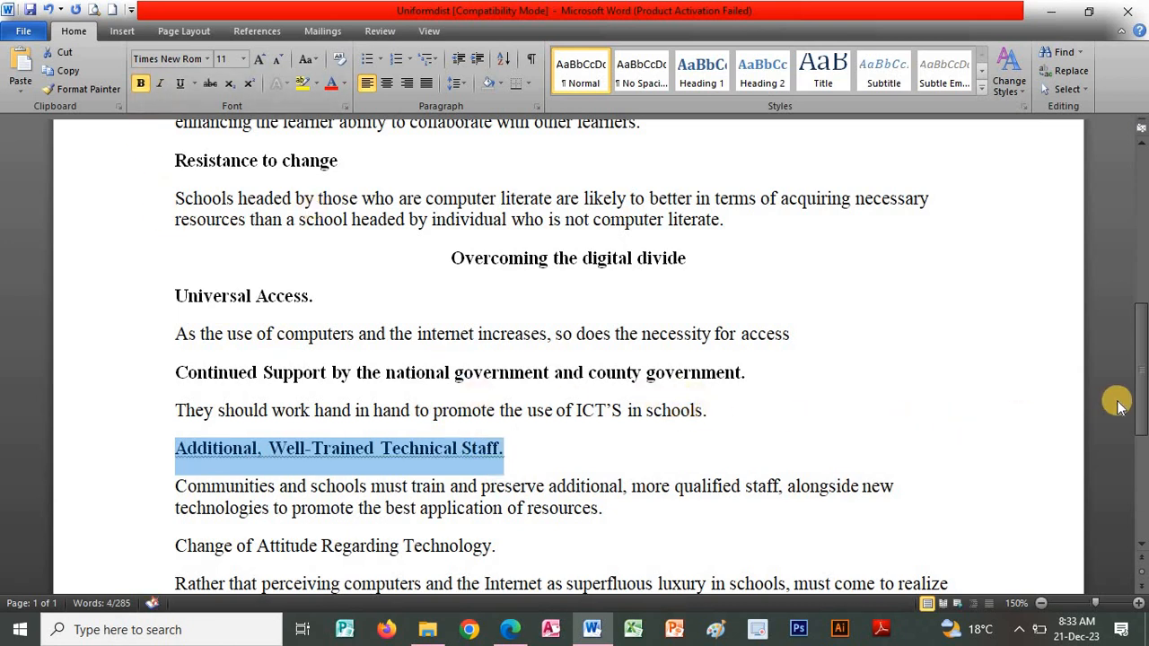
- Make the subheading "Change of Attitude Regarding Technology." bold
key("Down")
key("Down")
key("Down")
key("Down")
key("Down")
key("Down")
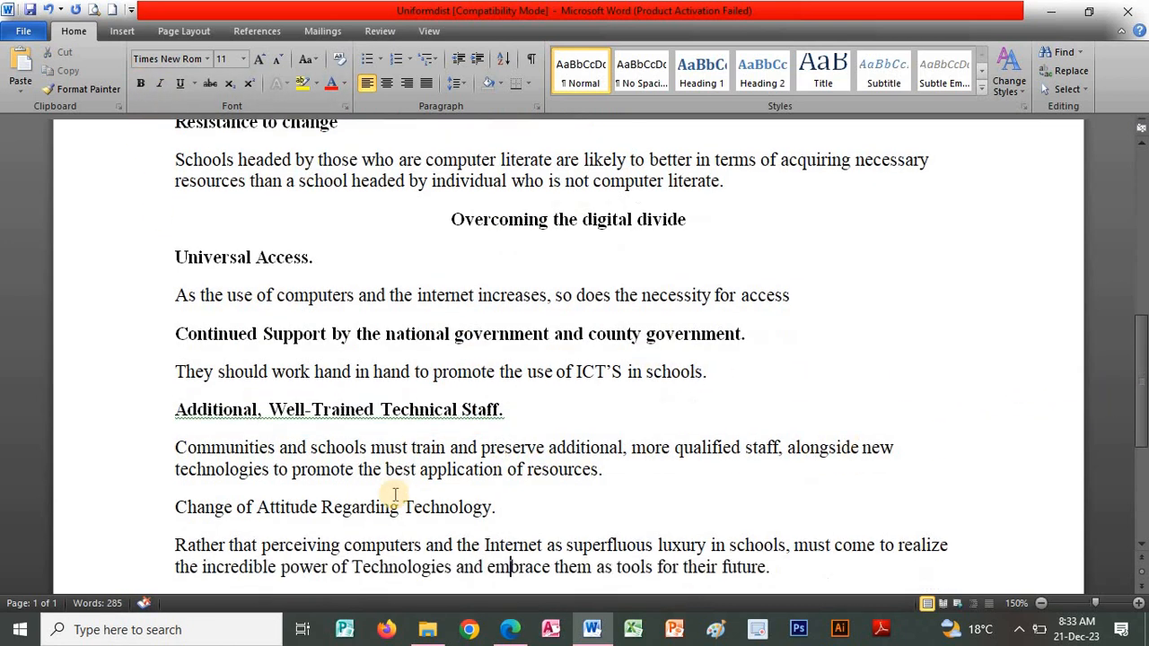
left_click(155, 468)
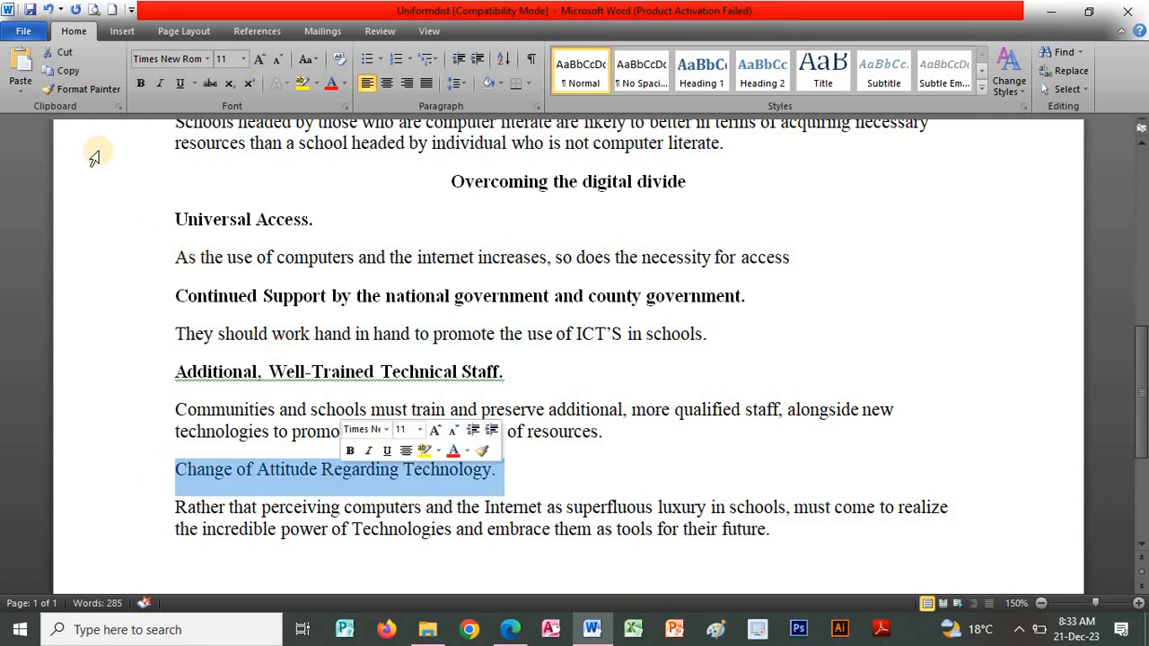
left_click(139, 83)
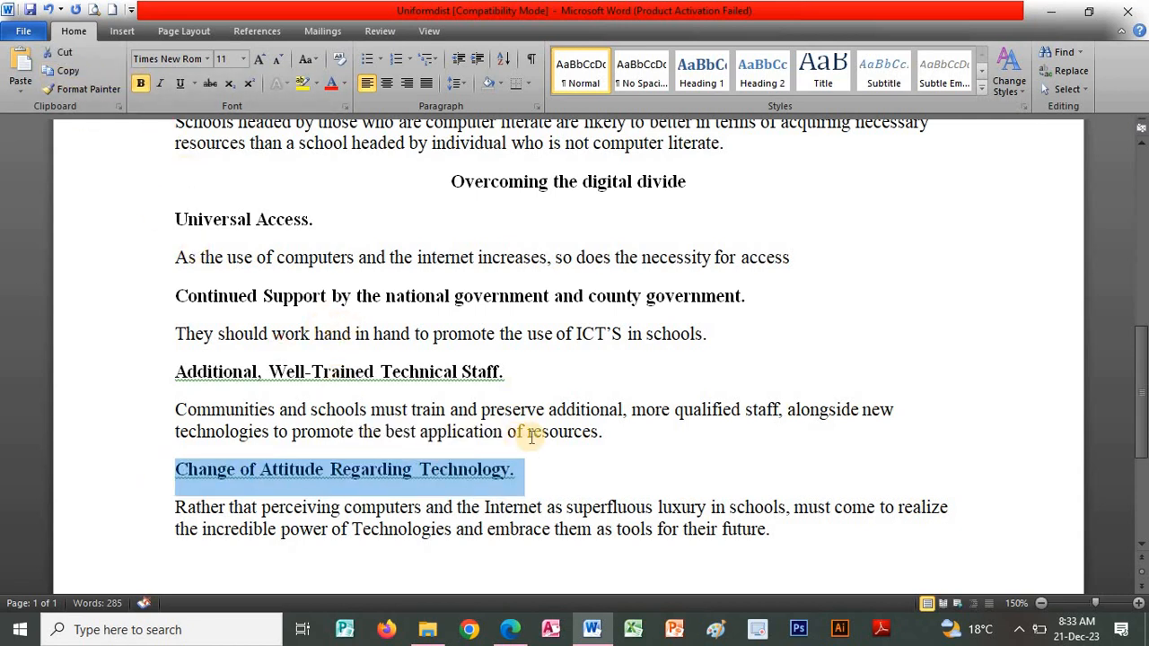
left_click(544, 473)
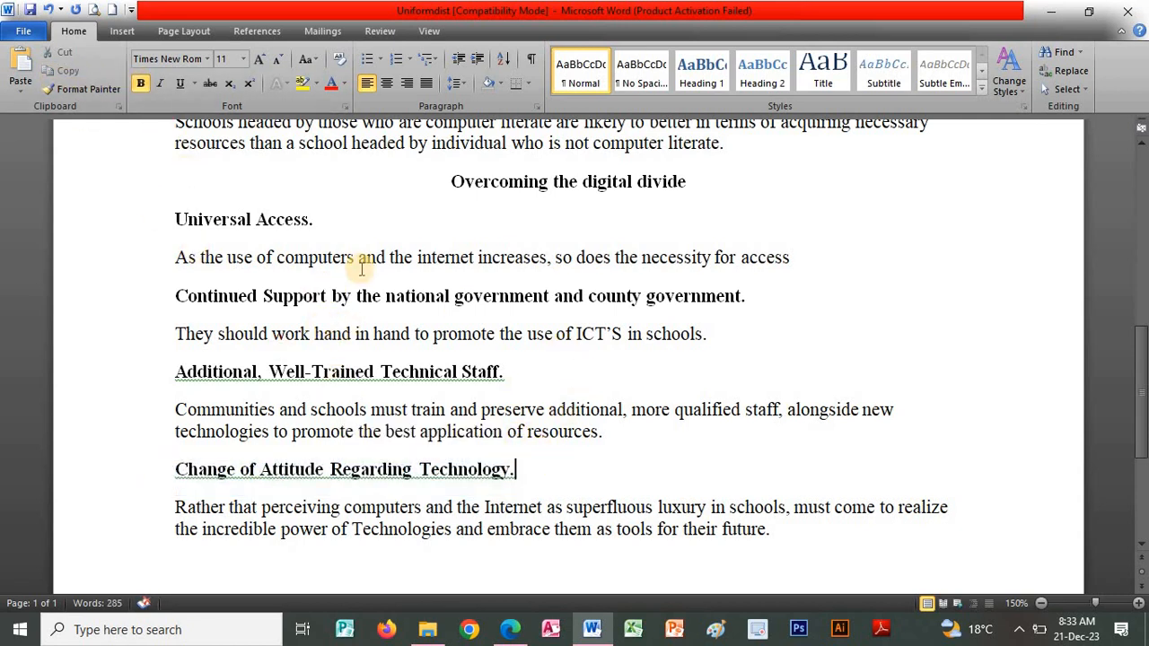
- Consult the MS Office Exercises PDF in Edge and, back in Word, number the four subheadings under "Overcoming the digital divide" in a), b), c) format
left_click(509, 632)
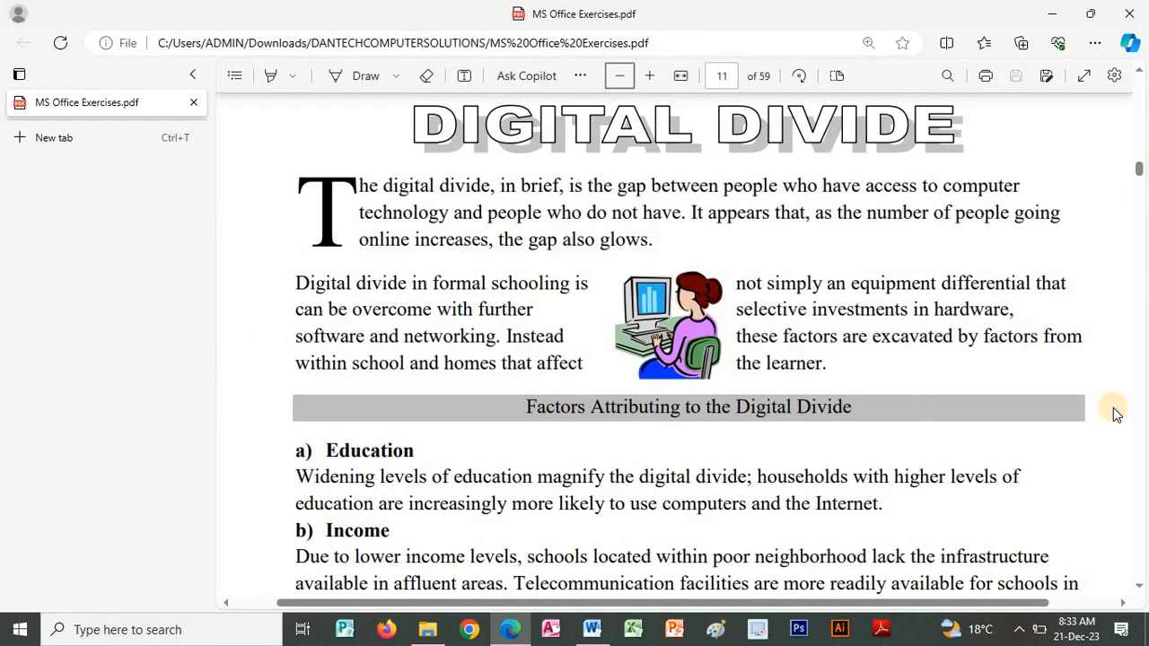
scroll(526, 389, "down", 4)
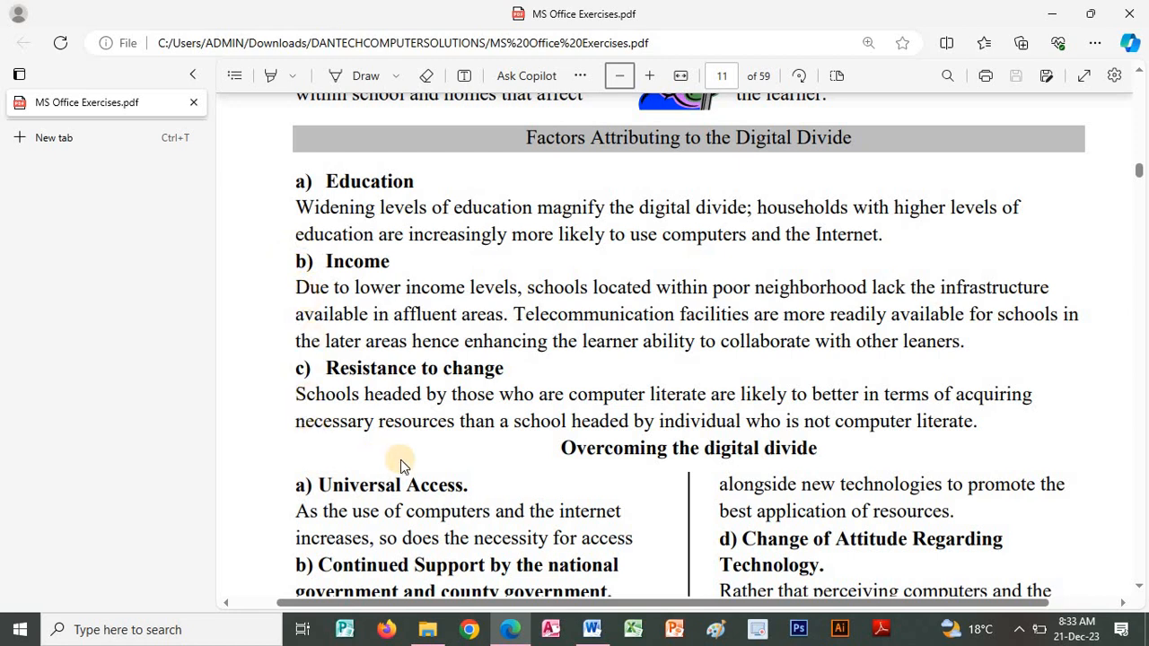
scroll(400, 460, "down", 5)
scroll(404, 395, "up", 10)
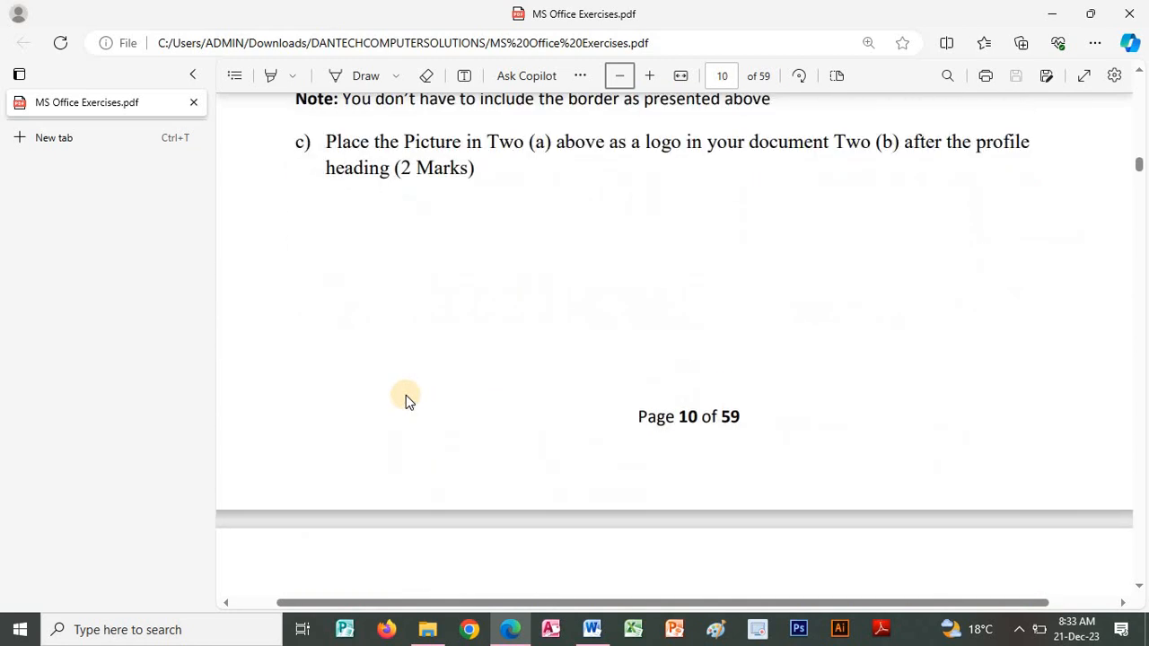
scroll(408, 400, "down", 5)
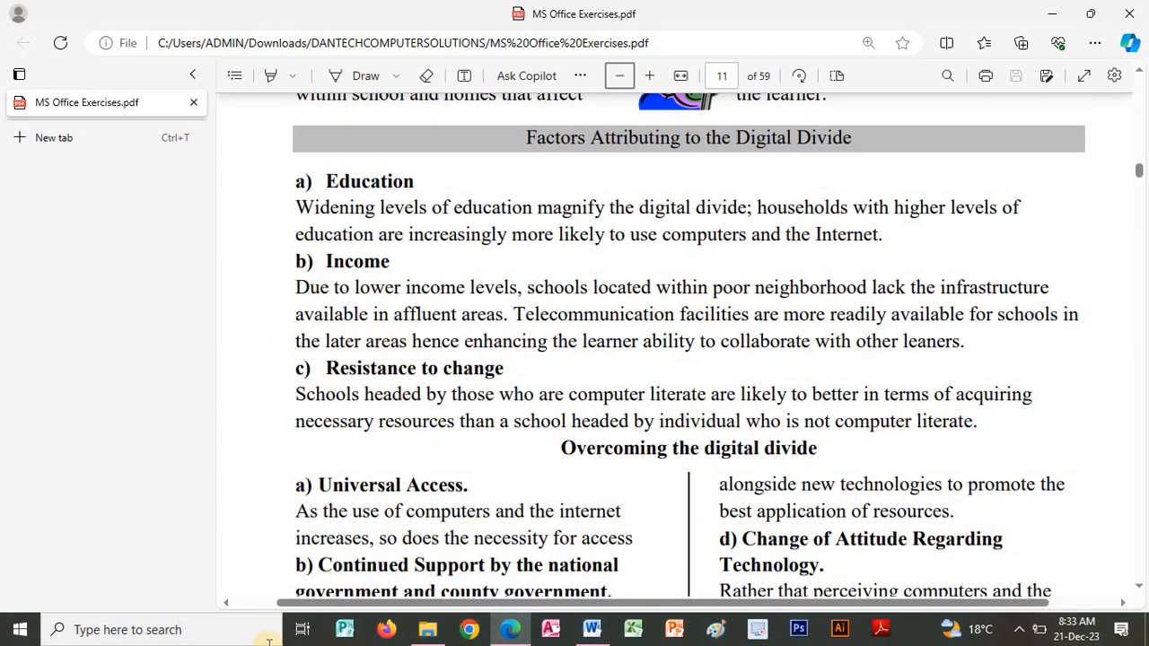
left_click(588, 633)
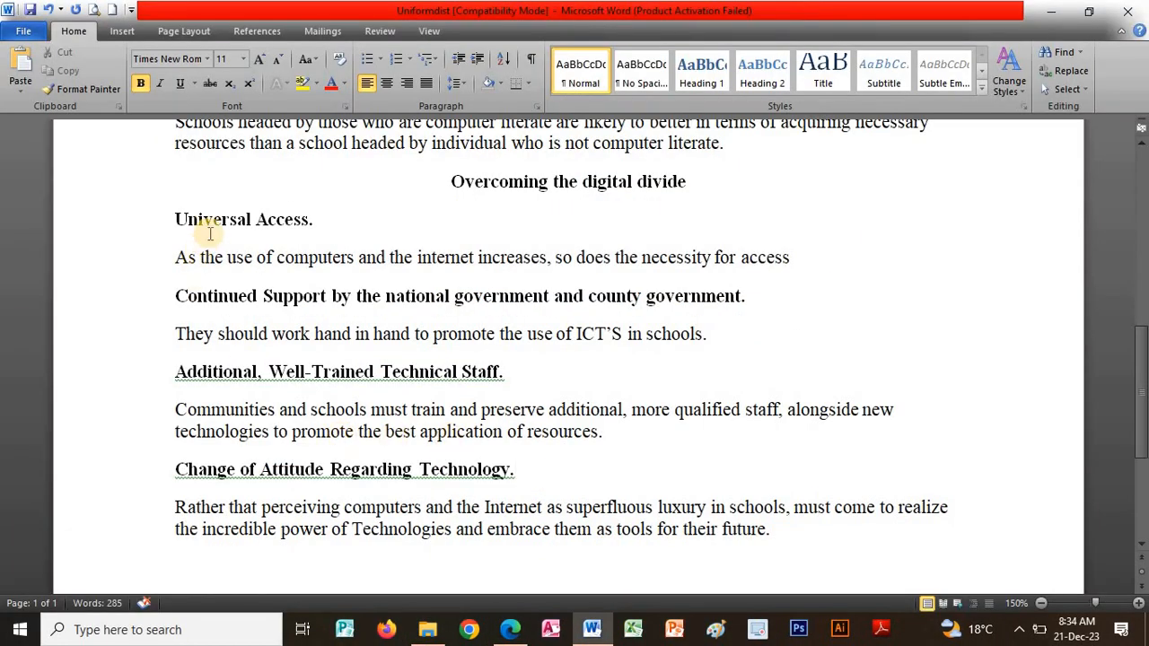
left_click_drag(176, 221, 329, 230)
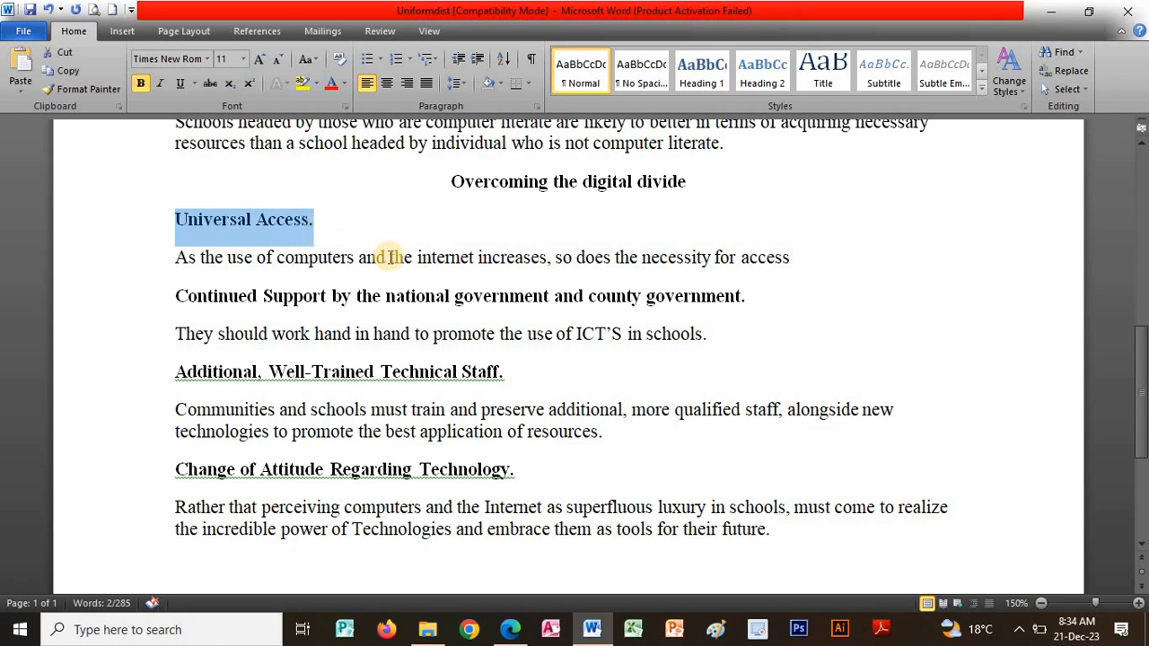
left_click(191, 299, "ctrl")
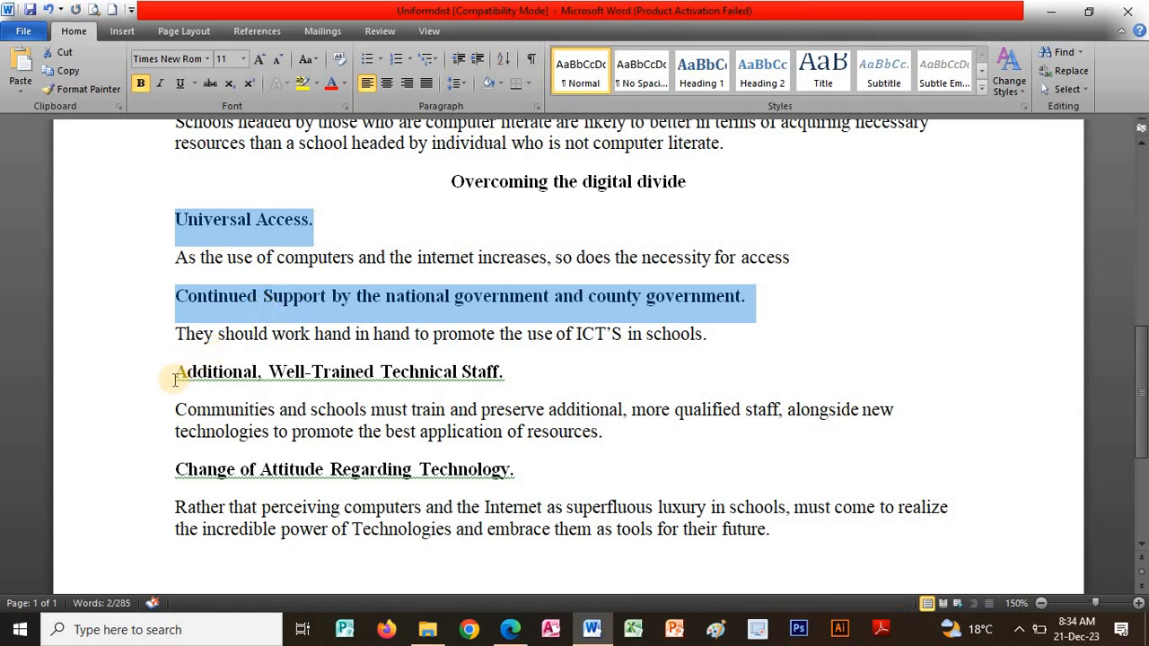
left_click_drag(175, 378, 499, 384)
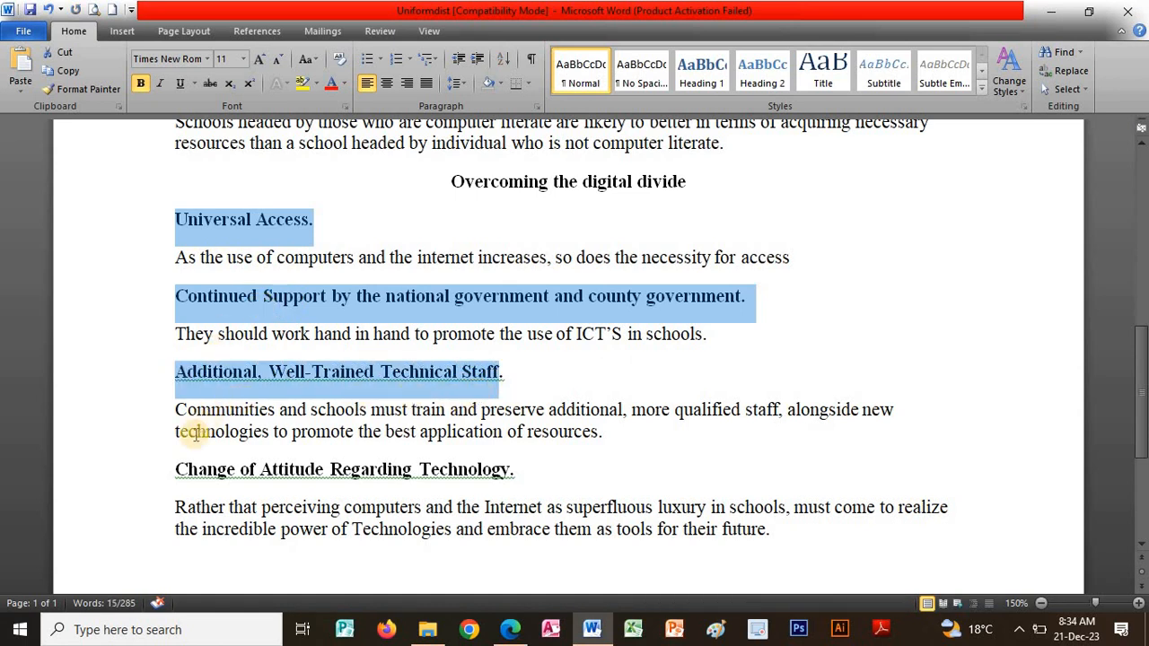
left_click(168, 473, "ctrl")
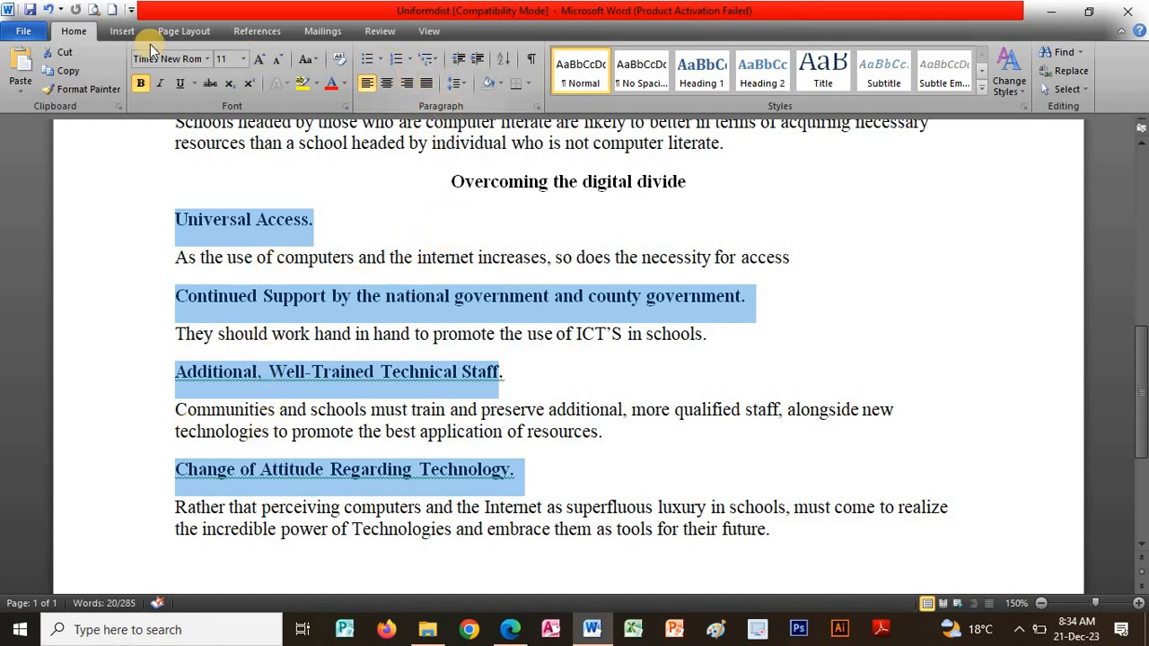
left_click(407, 60)
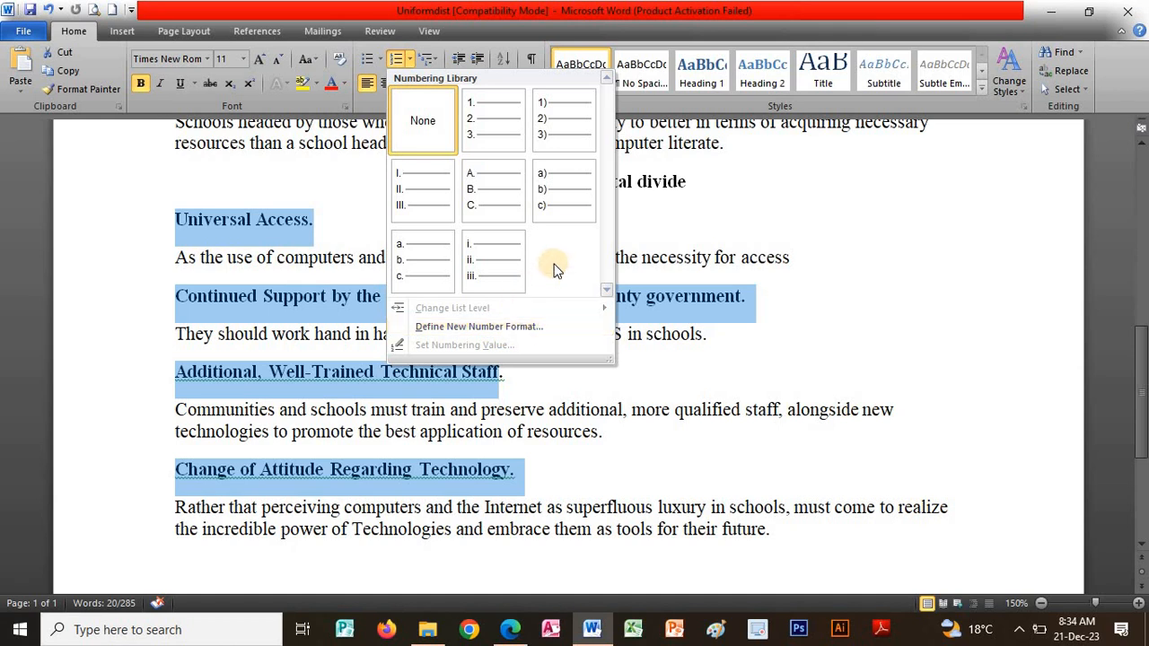
left_click(550, 193)
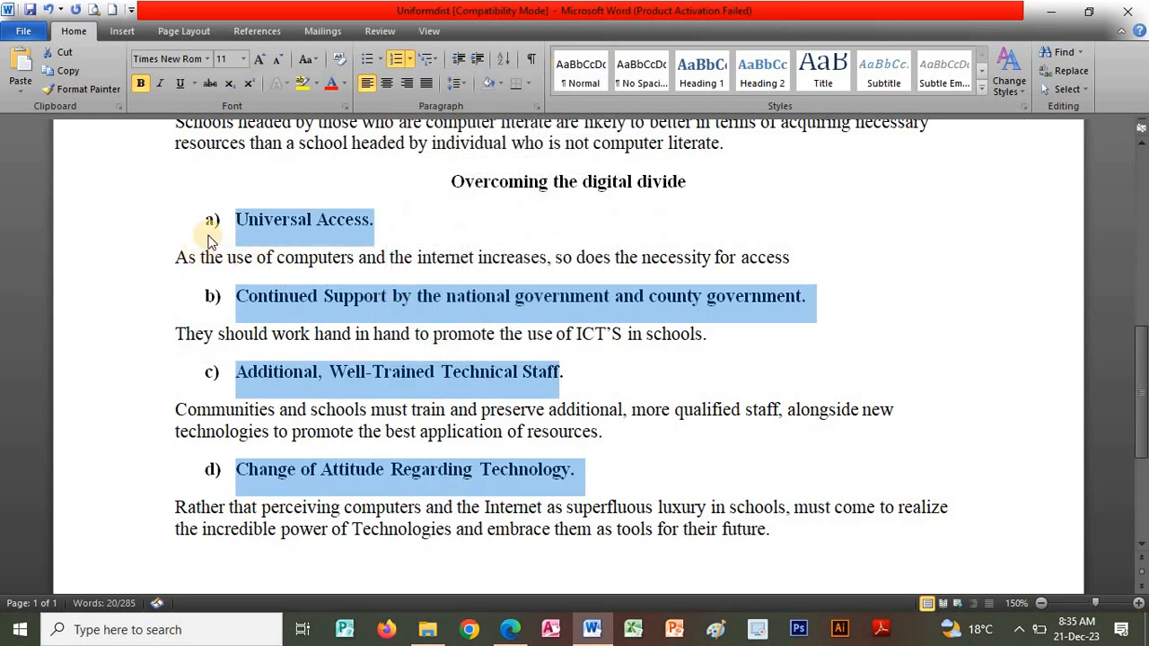
- Move the lettered subheadings' indent out so the list letters line up with the body text's margin
left_click(382, 298)
left_click(212, 221)
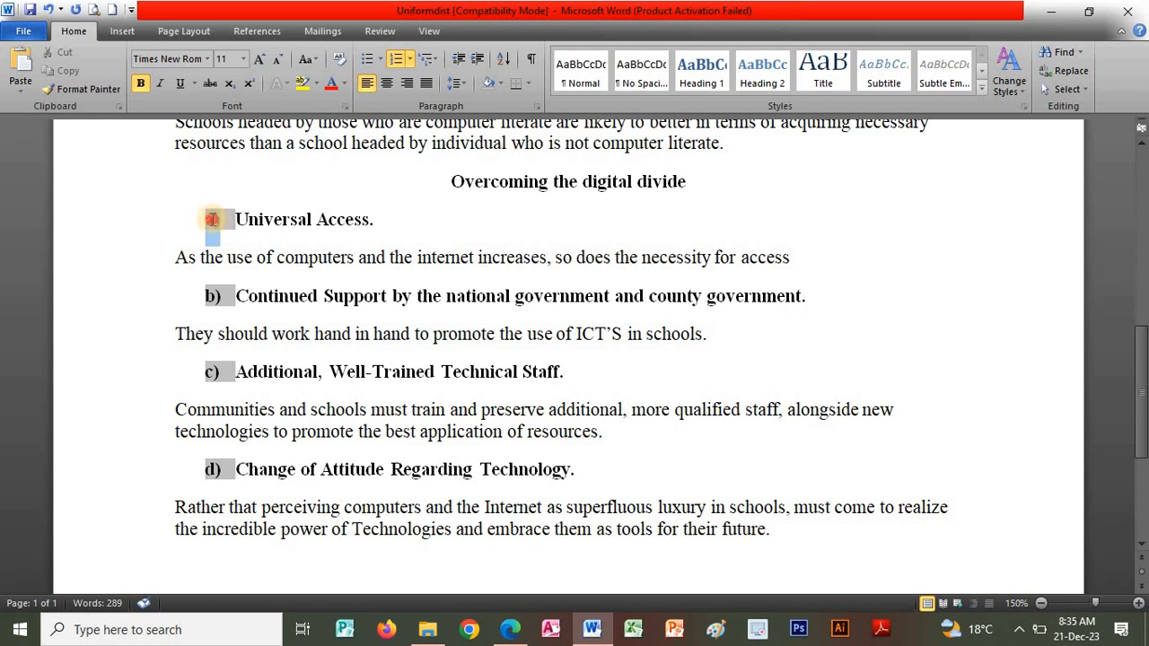
left_click_drag(216, 220, 77, 221)
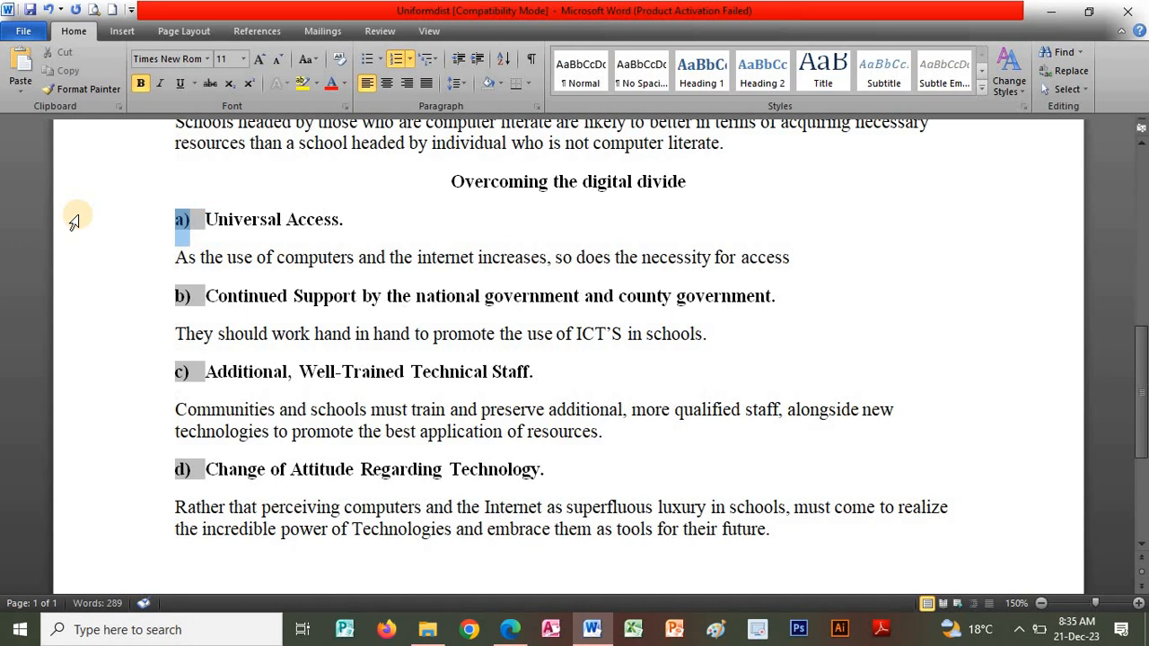
left_click(284, 262)
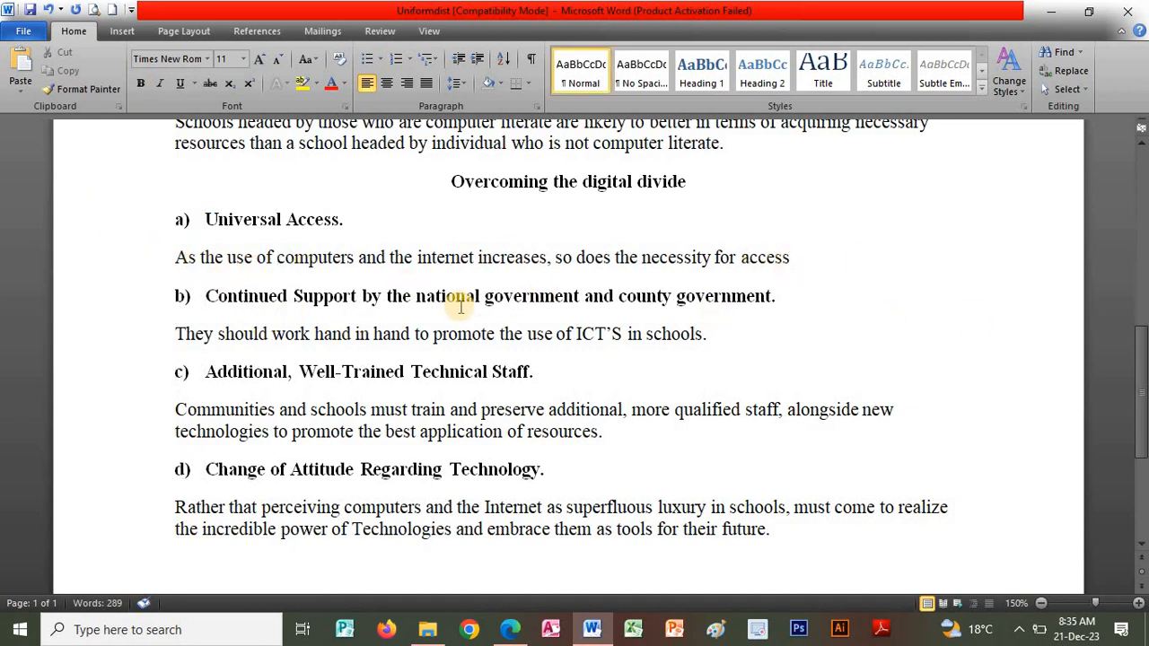
- Place the Universal Access paragraph as unnumbered indented text directly under item a), end it with a period and add a blank line
left_click(174, 258)
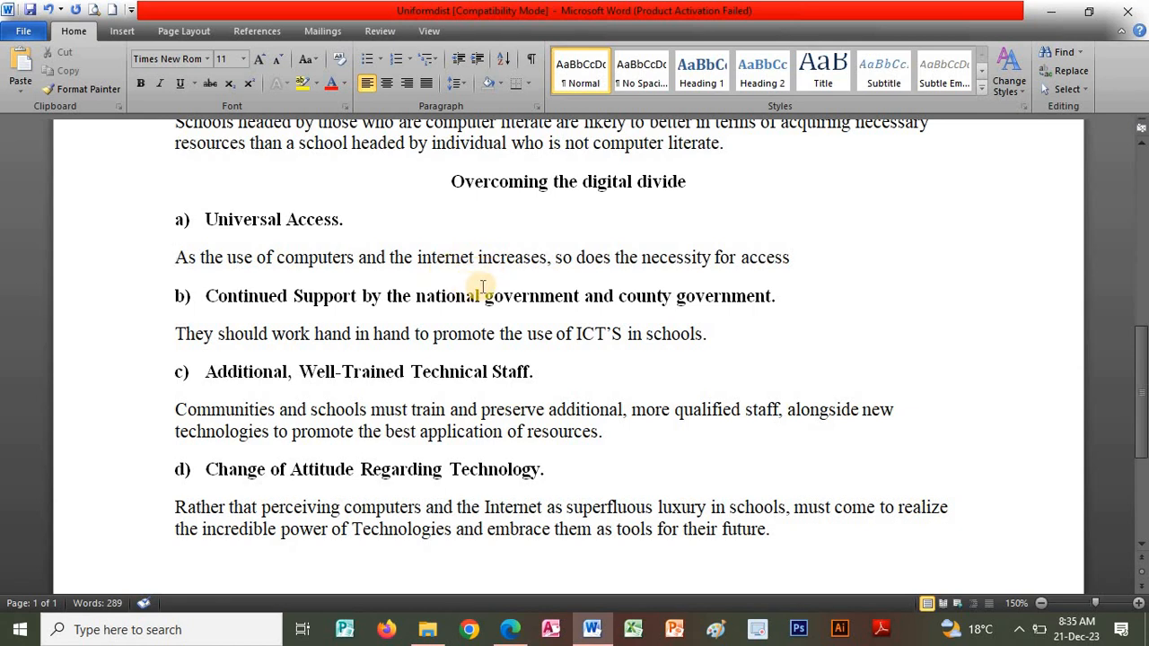
key("BackSpace")
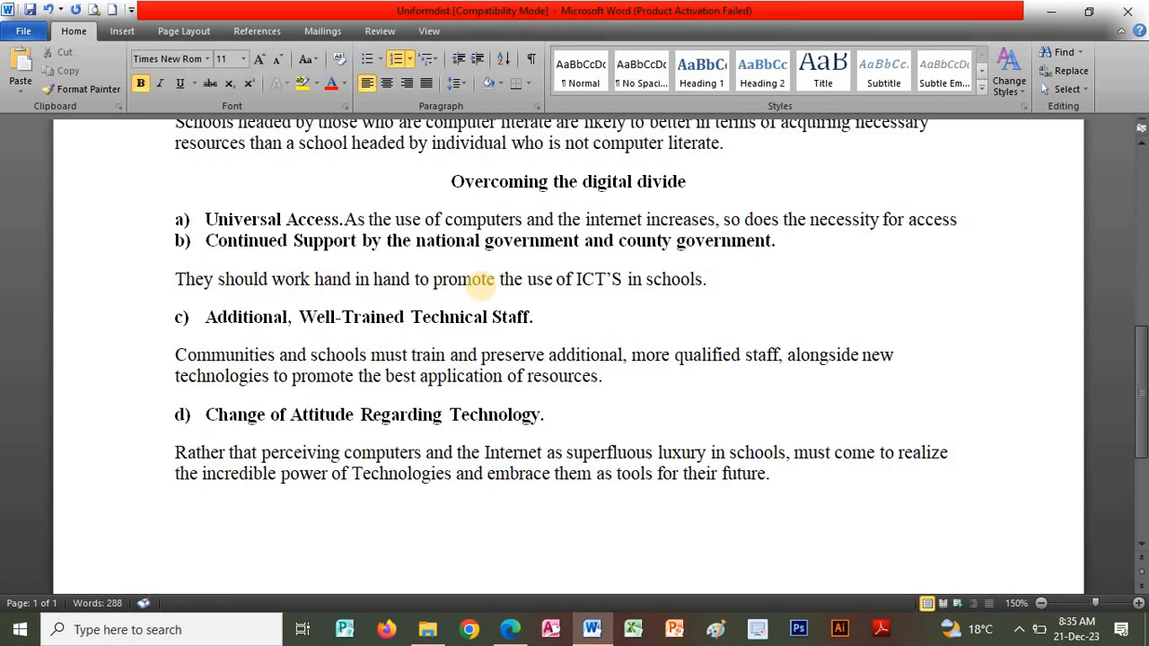
key("Return")
key("BackSpace")
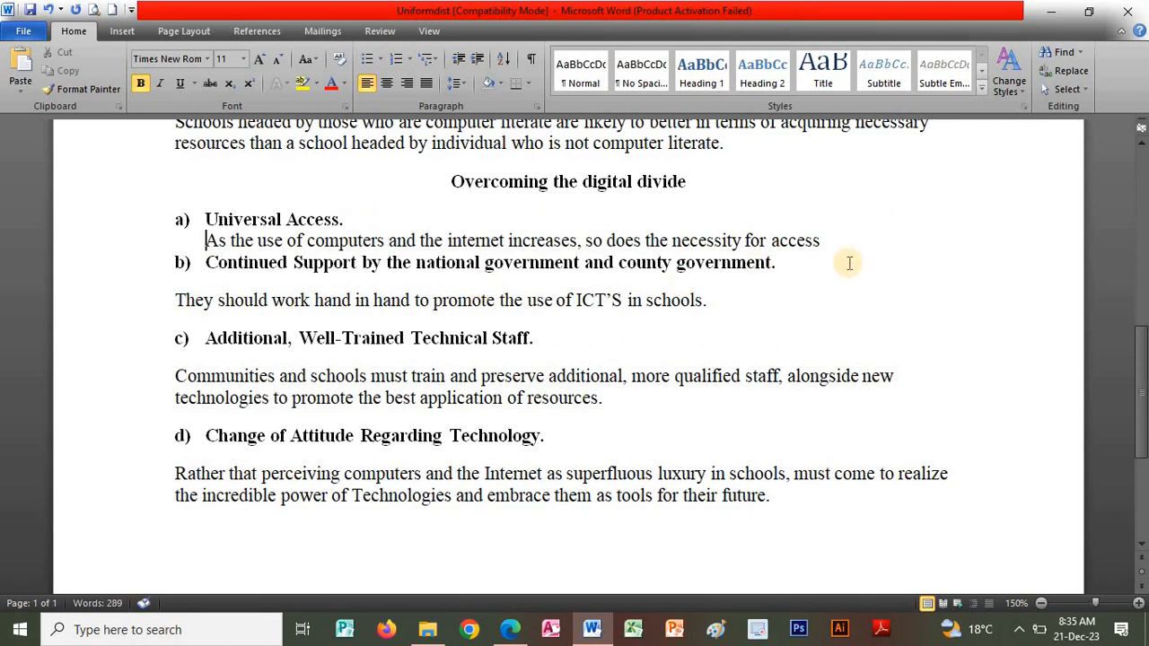
left_click(819, 256)
left_click(832, 246)
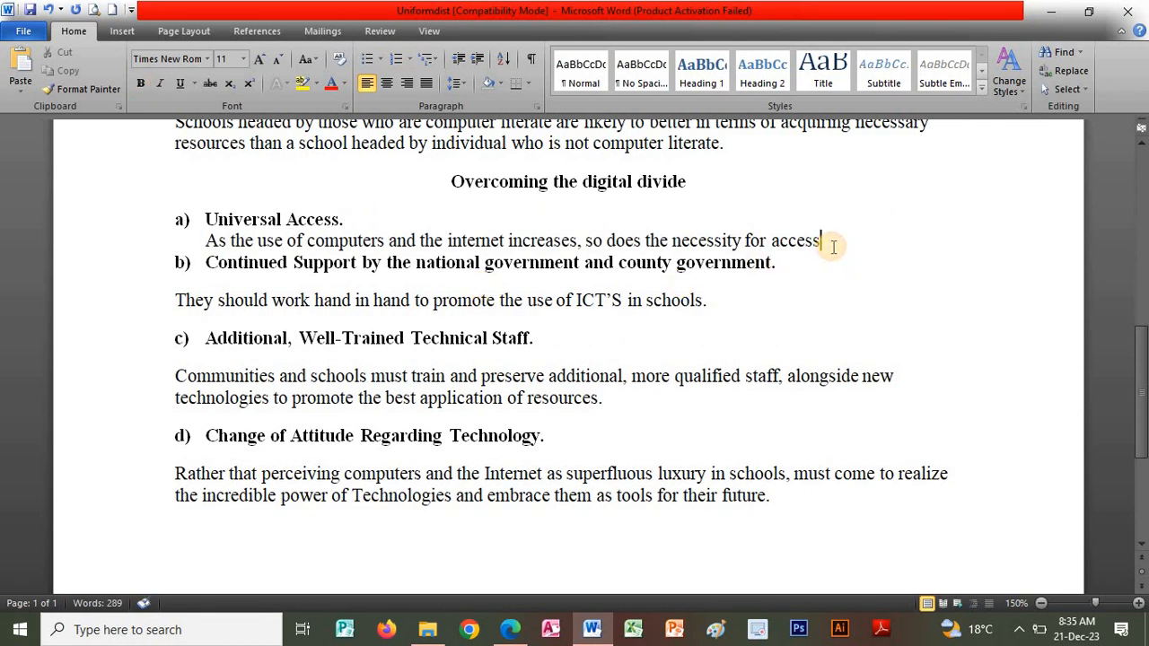
key("Return")
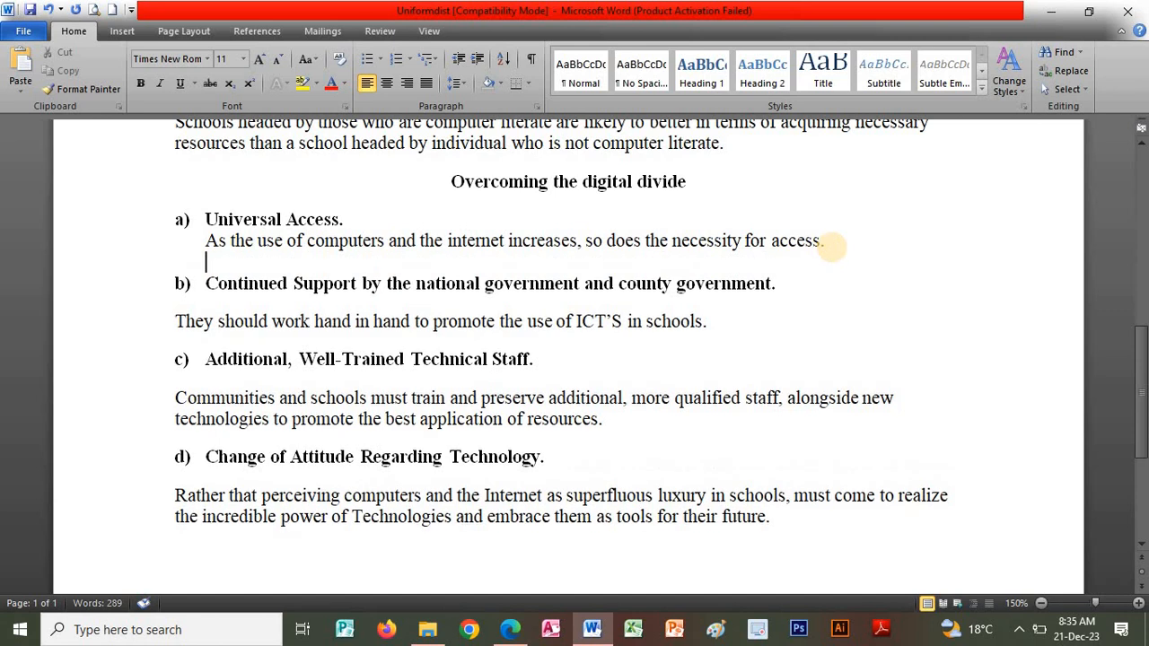
- Place the paragraph "They should work hand in hand" as unnumbered indented text directly under item b) and add a blank line after it
left_click(174, 320)
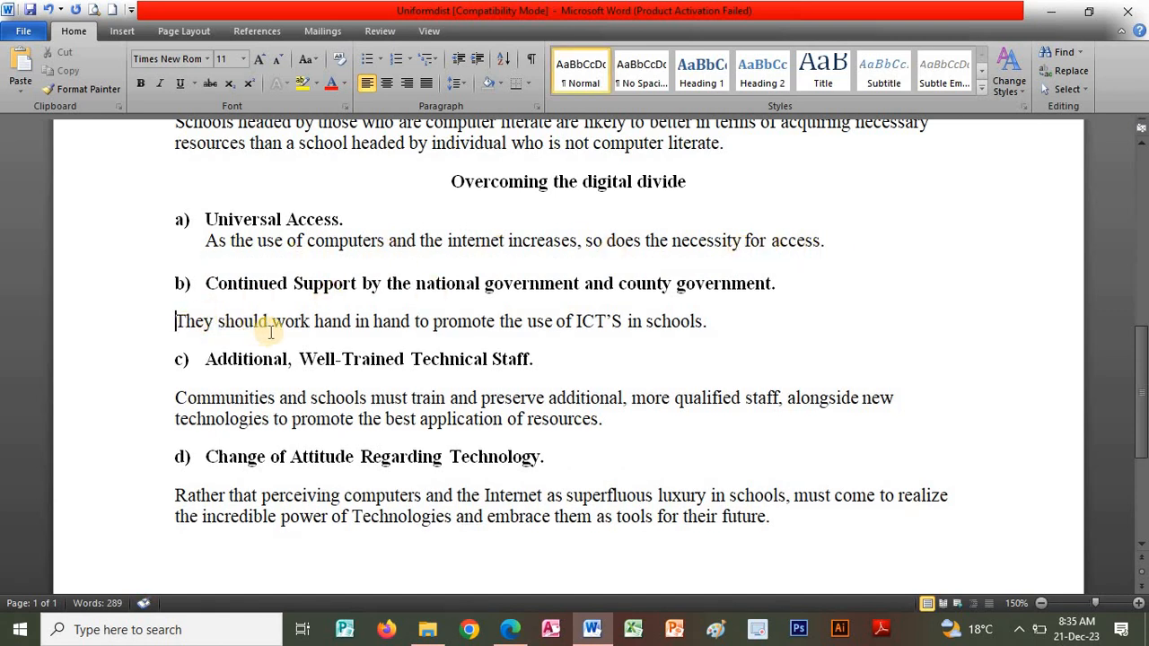
key("BackSpace")
key("Return")
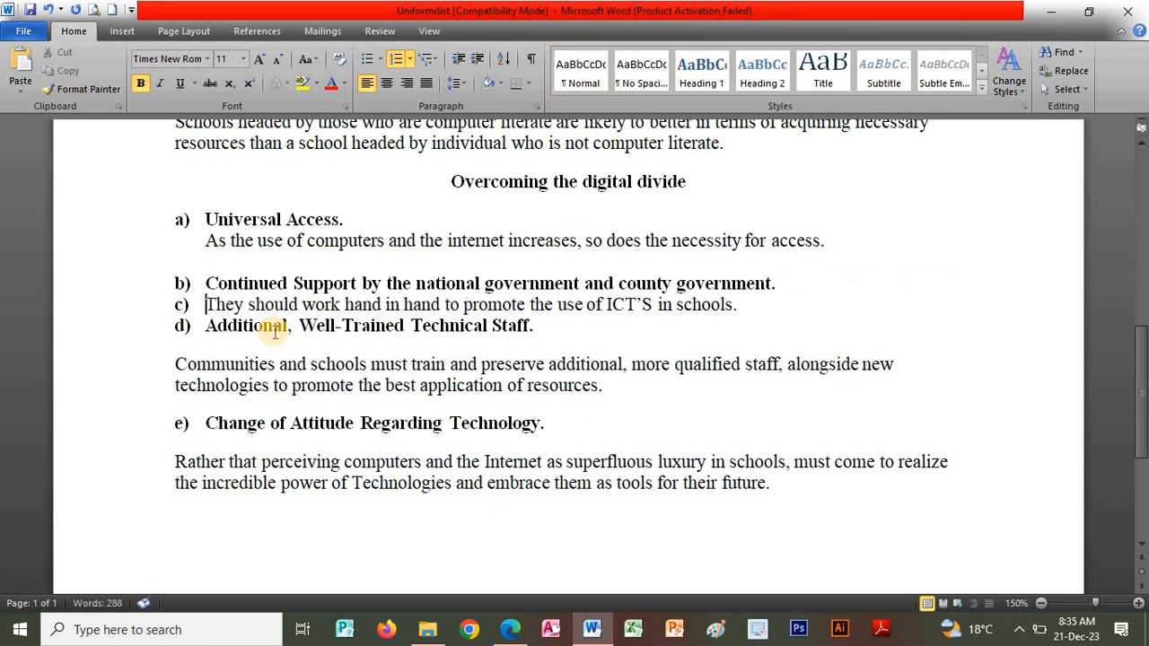
key("BackSpace")
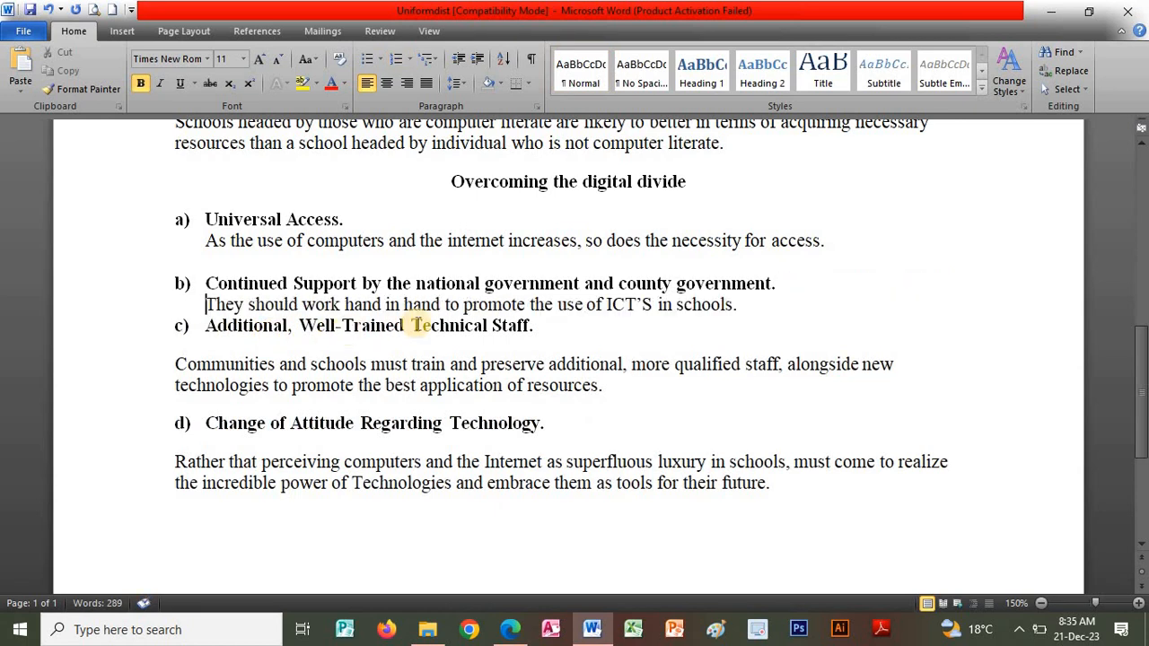
left_click(750, 314)
key("Return")
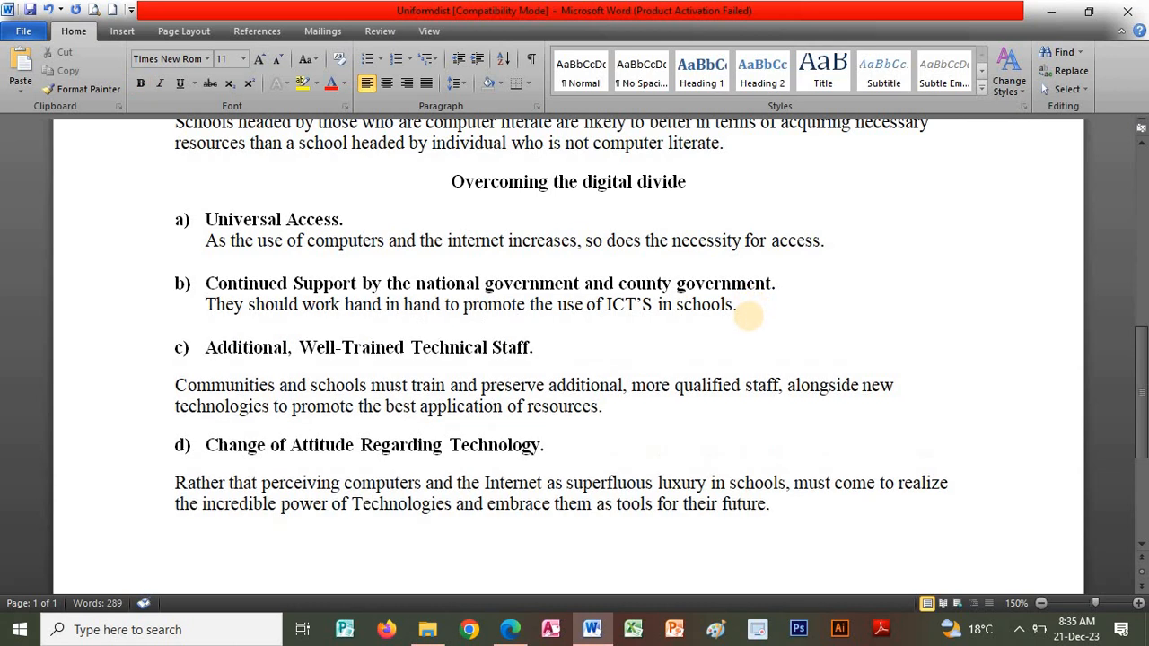
- Join the "Communities and schools" paragraph onto item c) and place the "Rather that perceiving computers" paragraph as unnumbered indented text directly under item d)
left_click(170, 386)
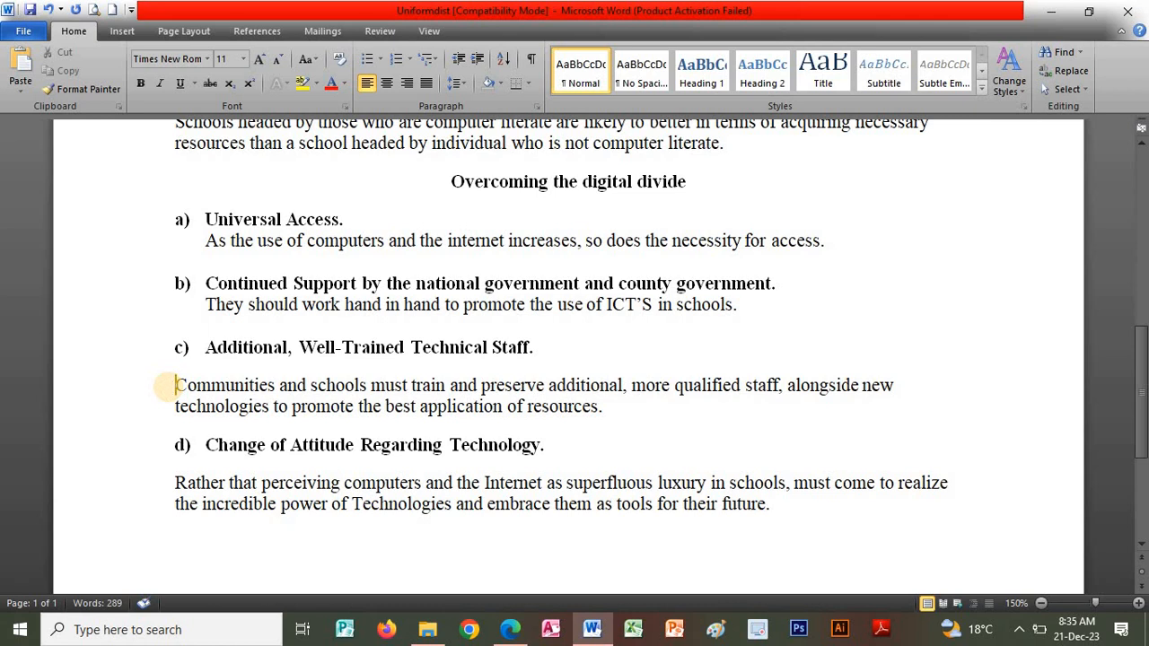
key("BackSpace")
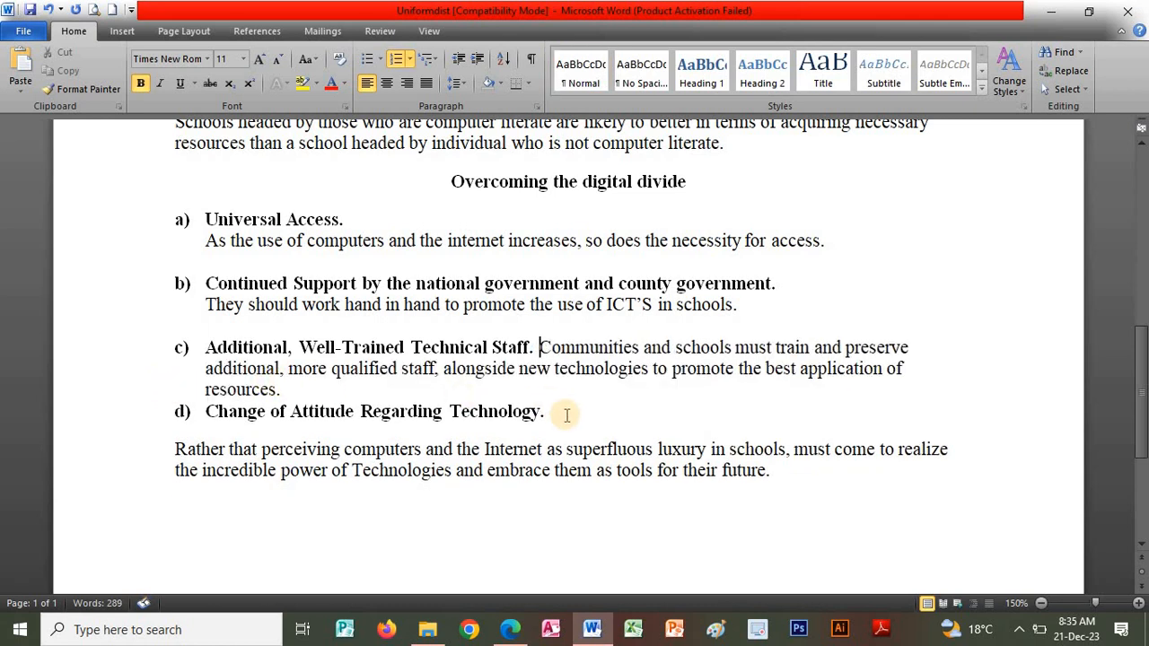
left_click(567, 415)
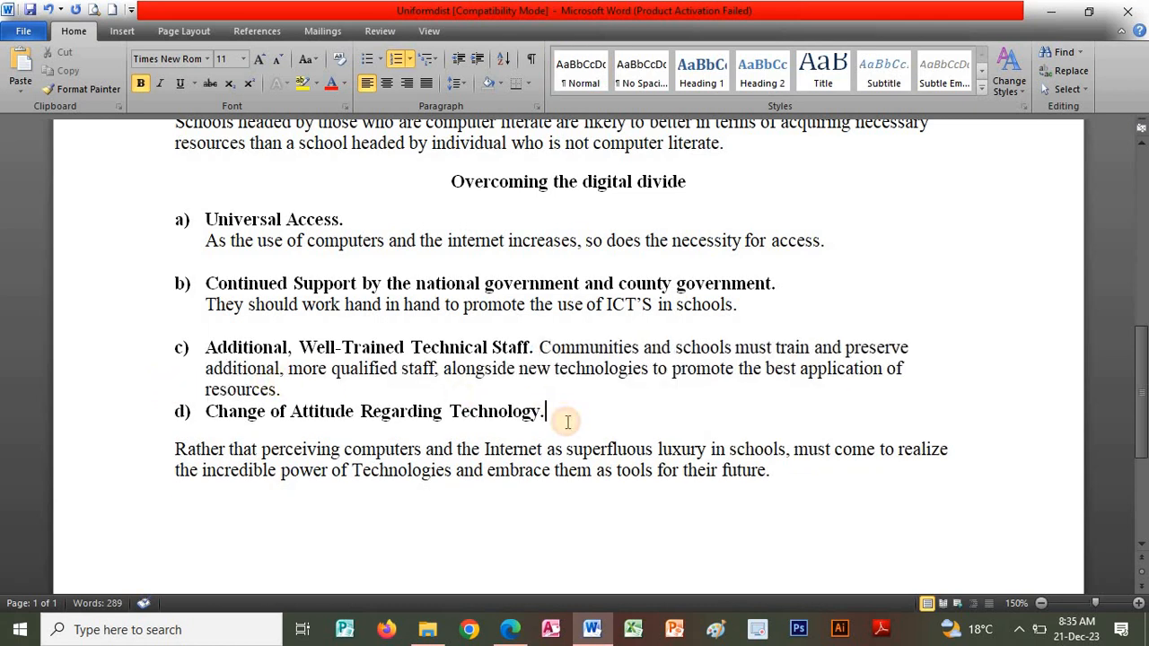
left_click(168, 454)
key("BackSpace")
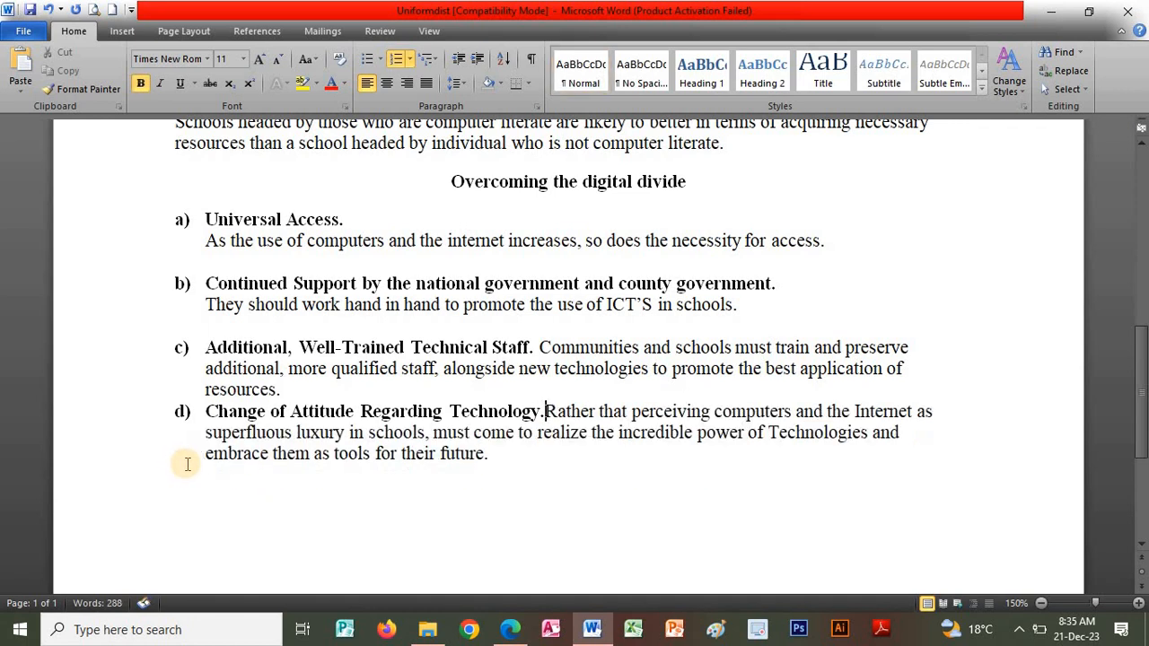
key("Return")
key("BackSpace")
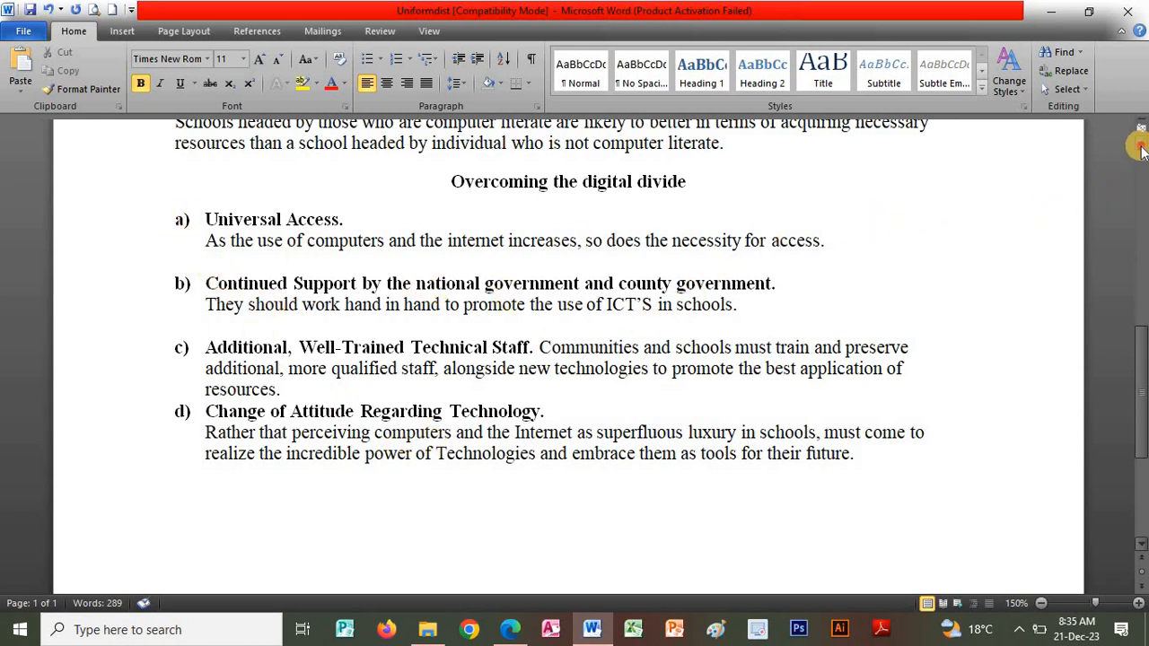
- Convert the DIGITAL DIVIDE title into WordArt using the first, plain outlined style with Arial Black at size 36
scroll(1142, 151, "up", 5)
scroll(1142, 151, "up", 8)
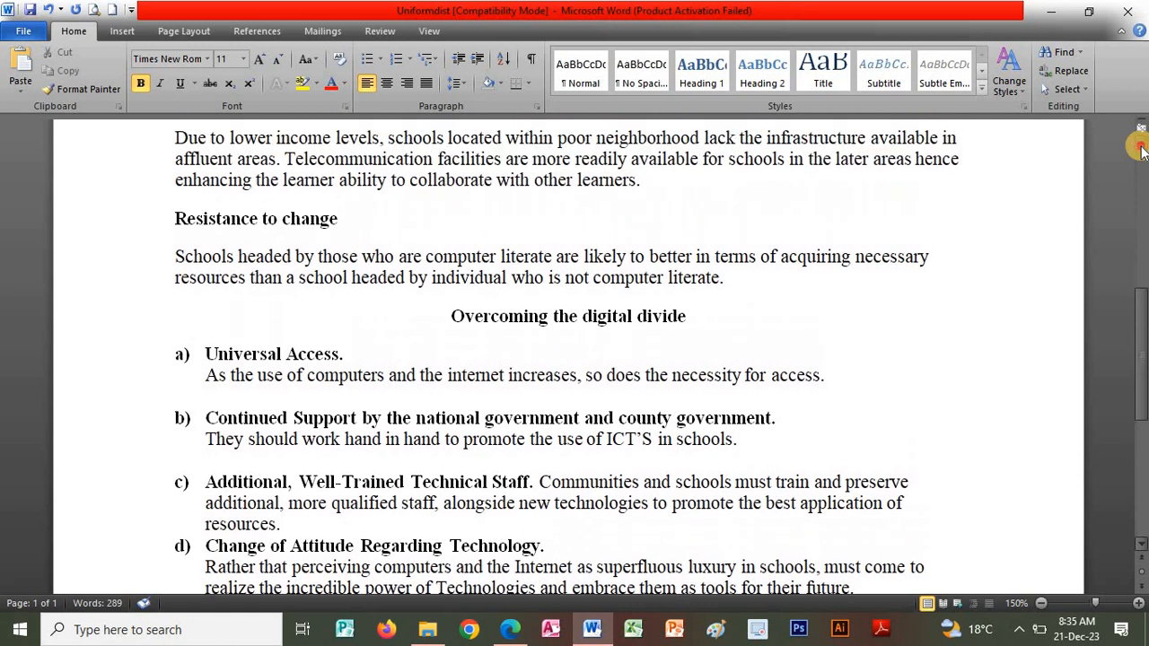
scroll(1142, 151, "up", 3)
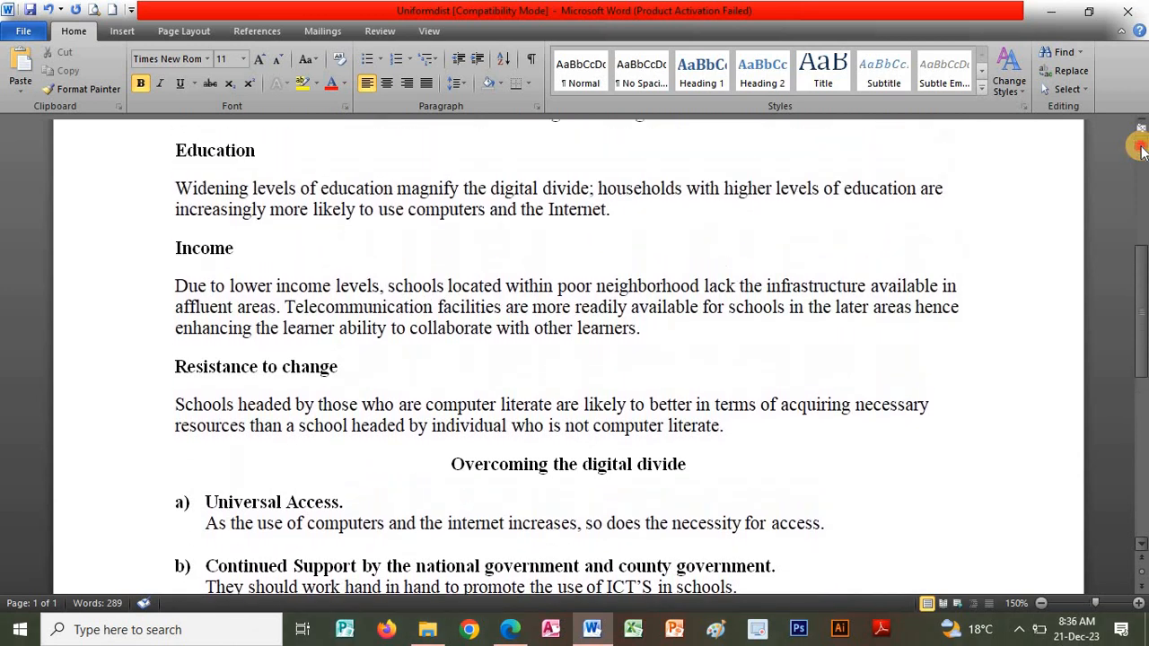
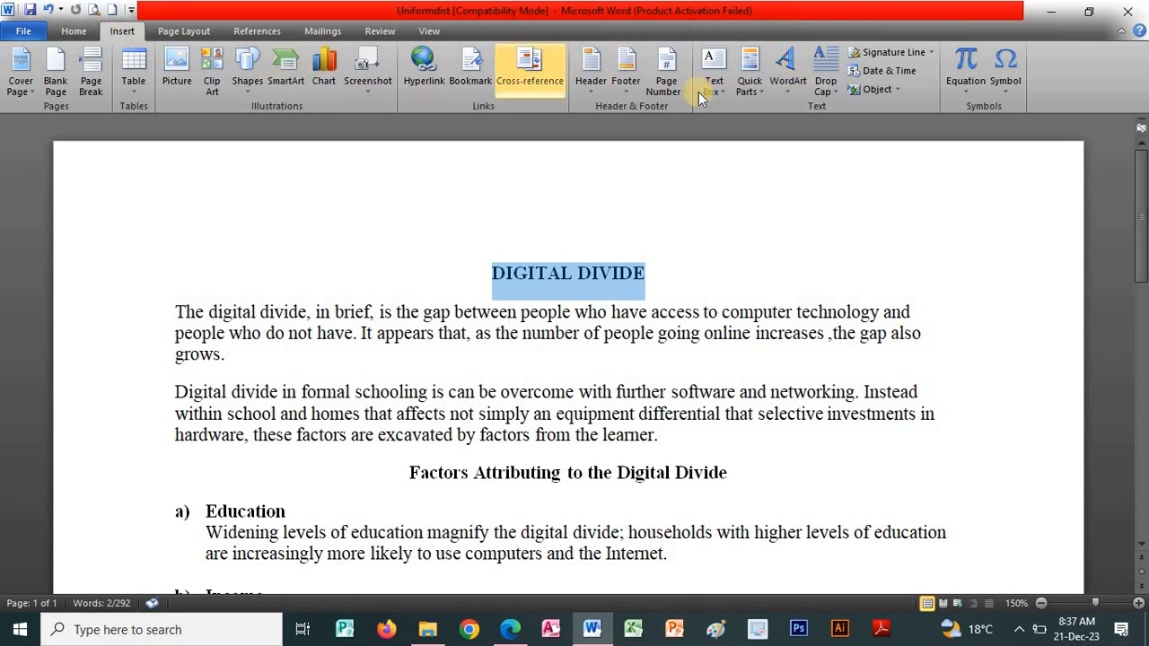
left_click(789, 91)
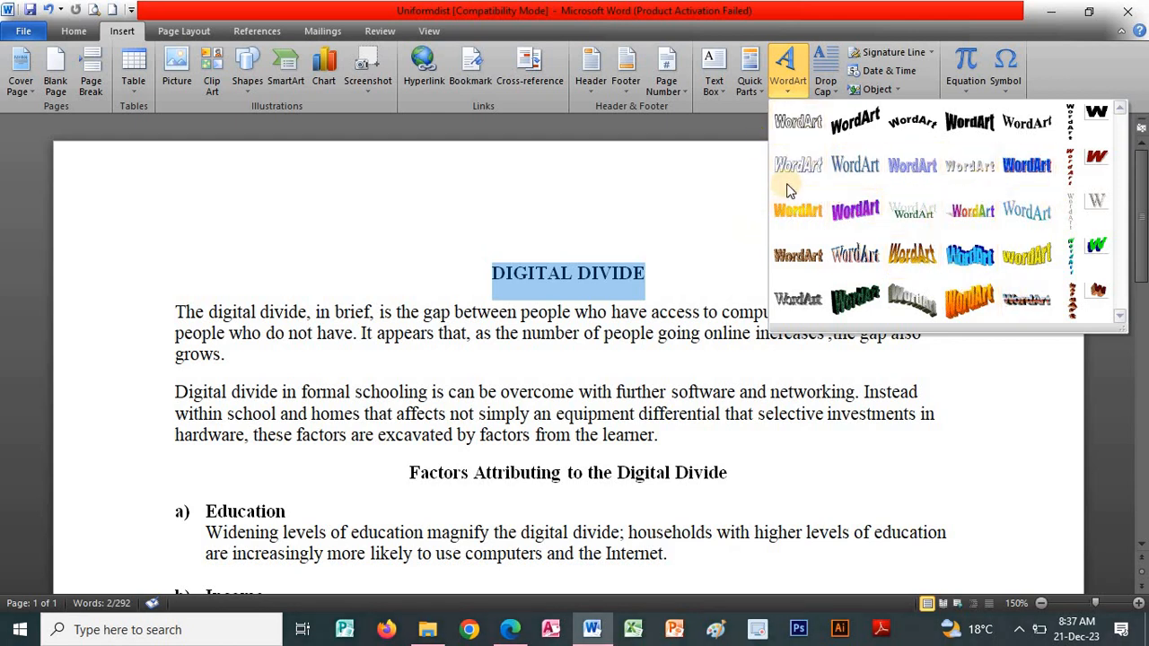
left_click(804, 130)
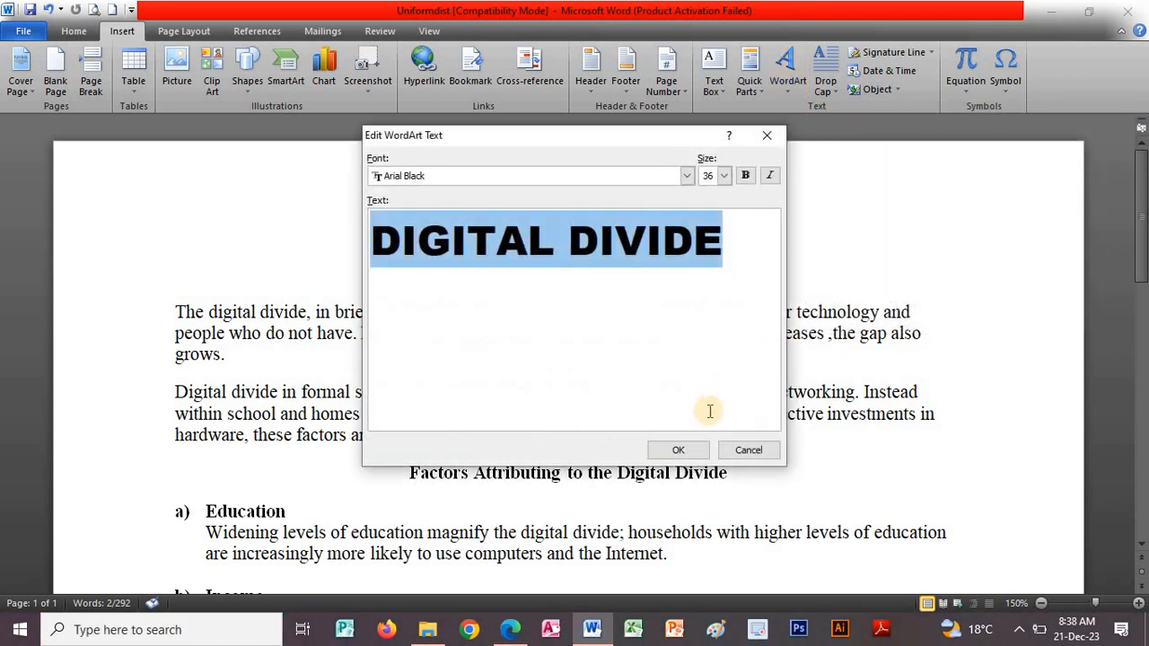
left_click(688, 451)
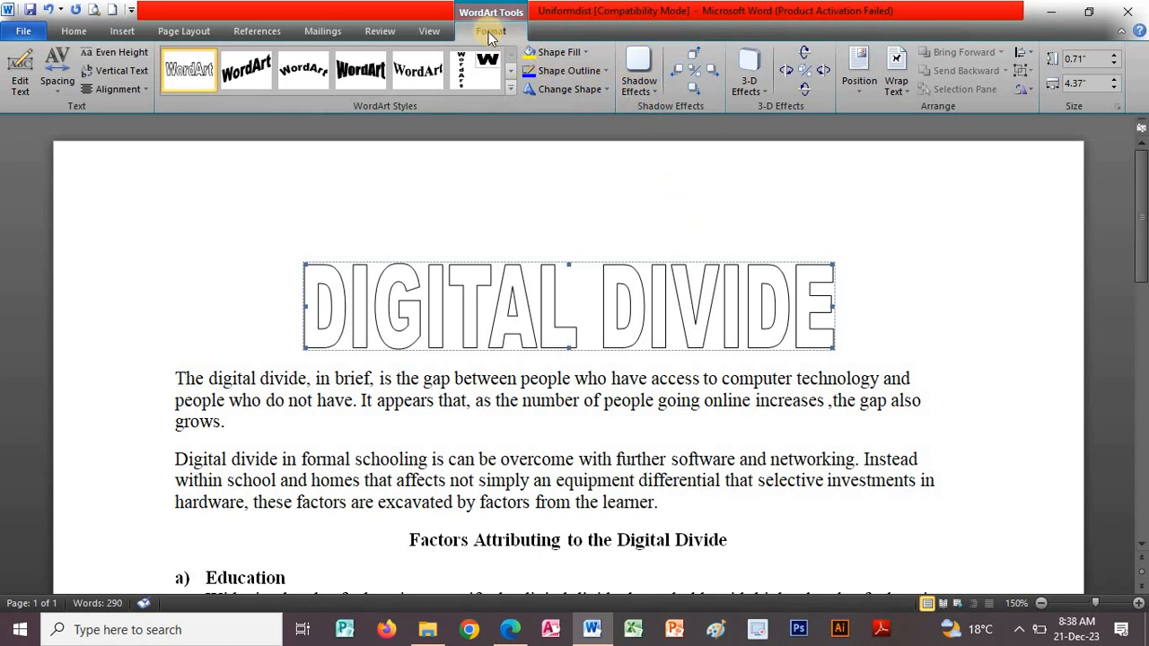
- Apply the lower-right Drop Shadow to the title WordArt, compare it with the PDF exercise in Edge, and save the document back in Word
left_click(654, 90)
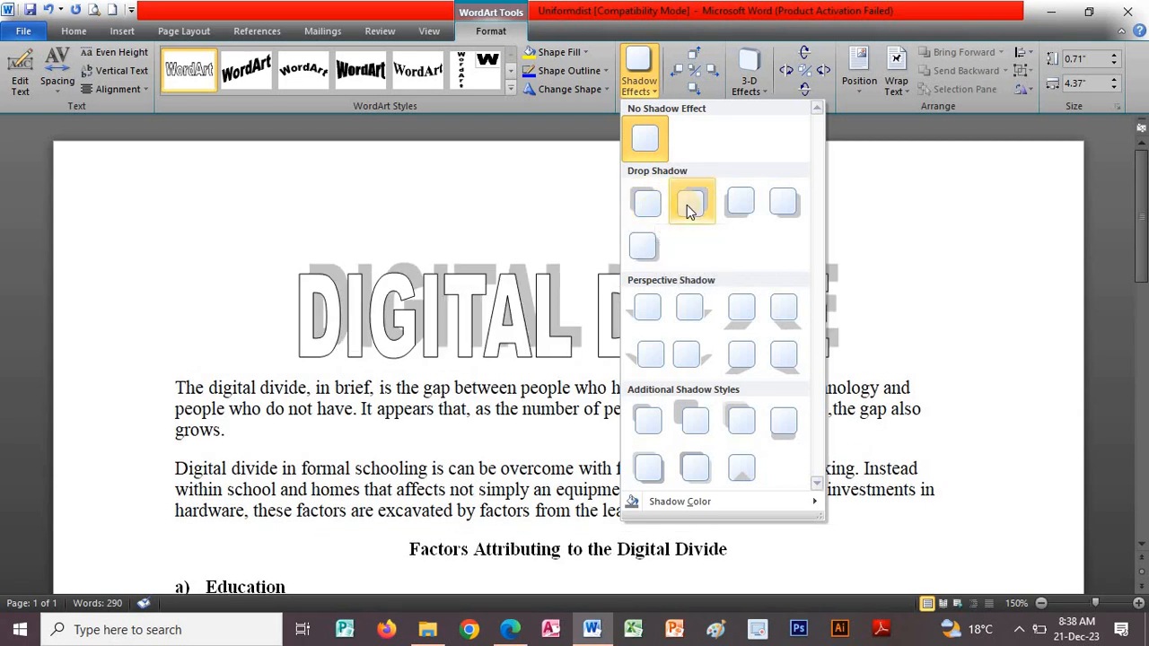
left_click(784, 205)
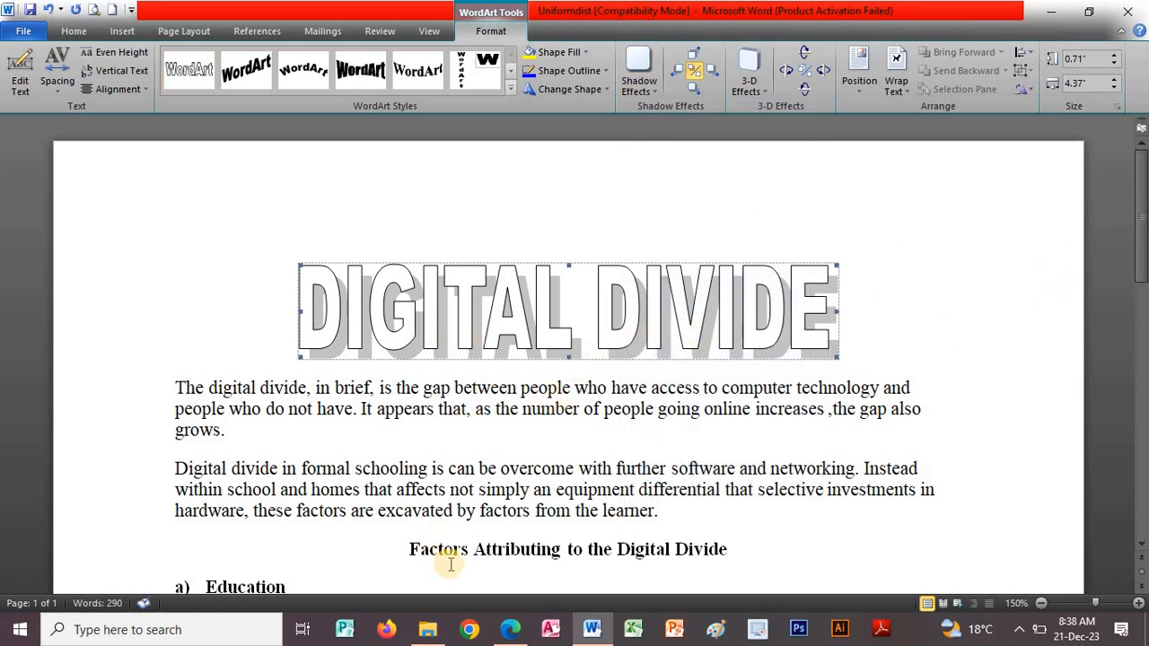
left_click(510, 629)
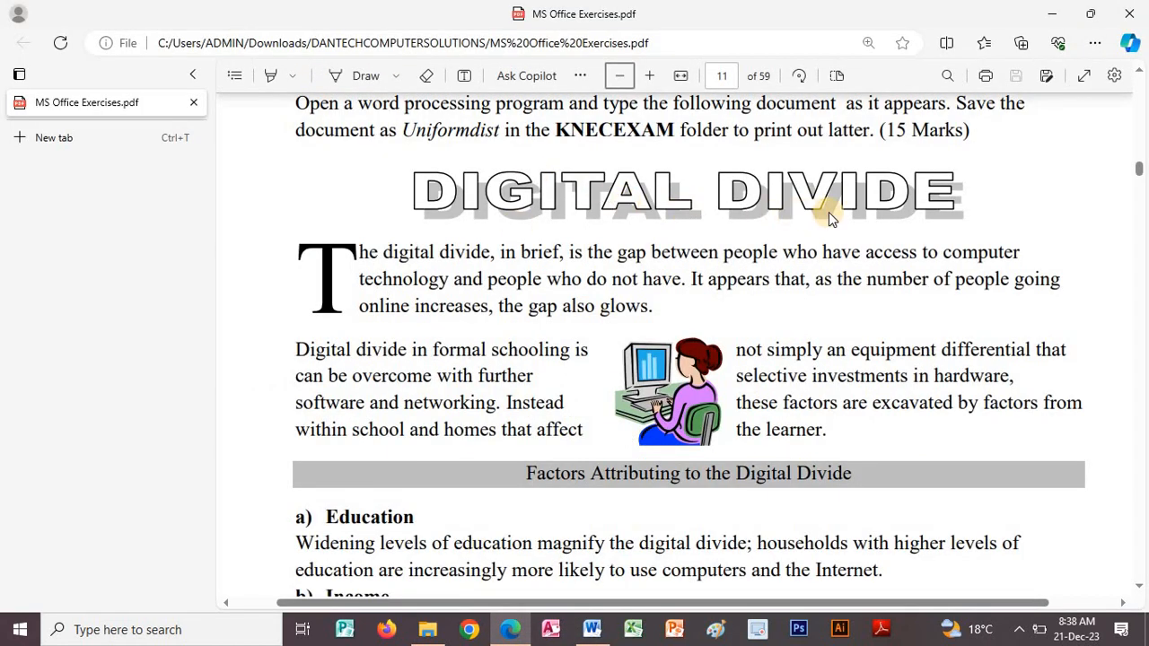
left_click(592, 630)
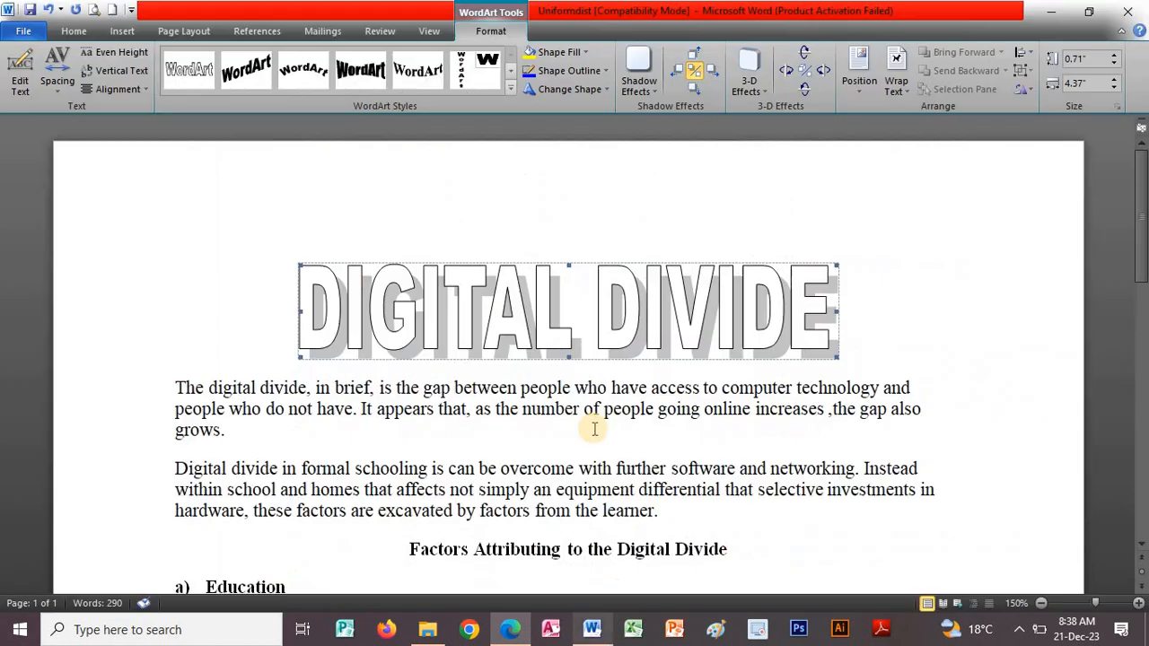
left_click(30, 11)
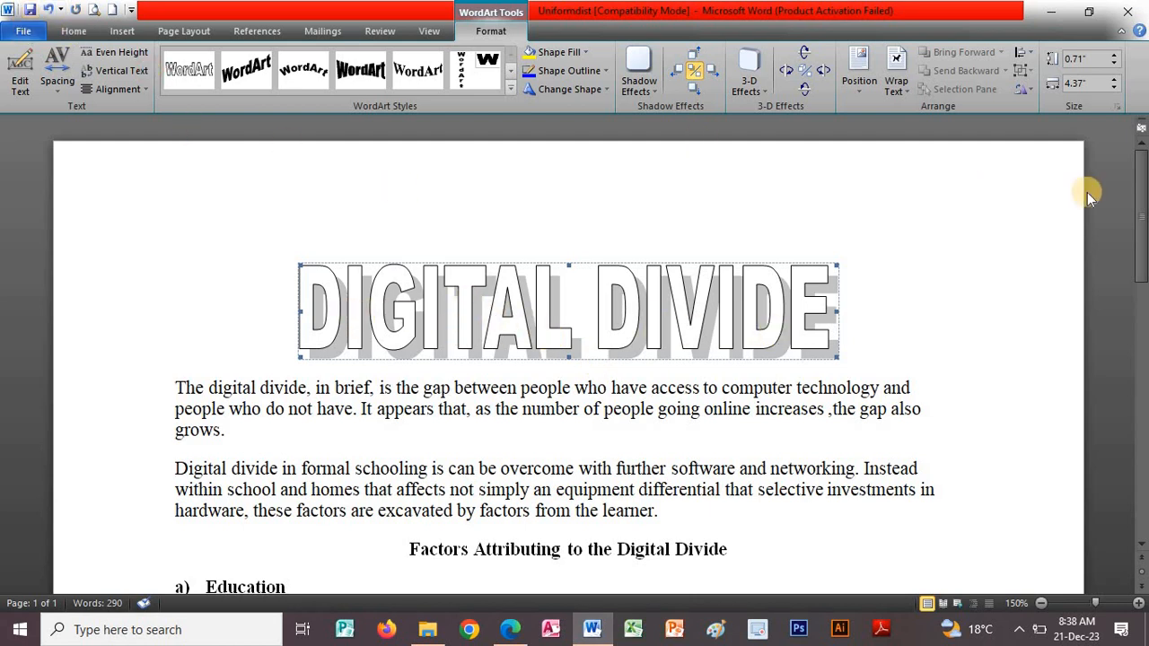
- Consult the PDF exercise in Edge and, back in Word, apply a Dropped drop cap to the T that starts the opening paragraph
left_click(1140, 546)
left_click(1140, 546)
left_click(1140, 546)
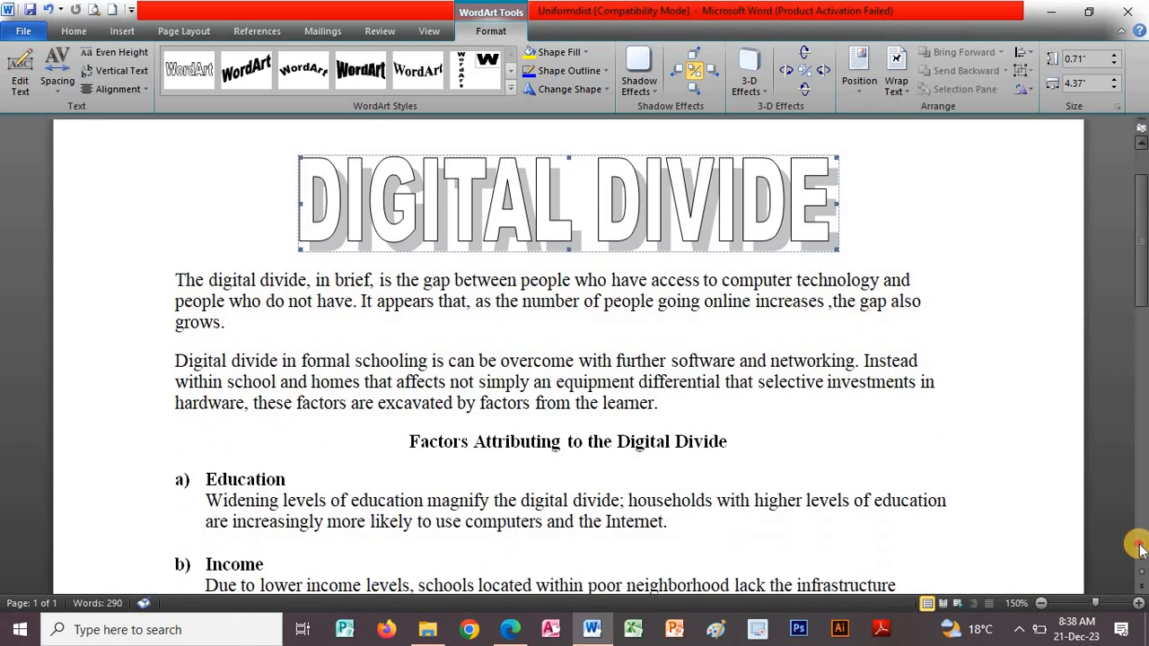
left_click(1140, 546)
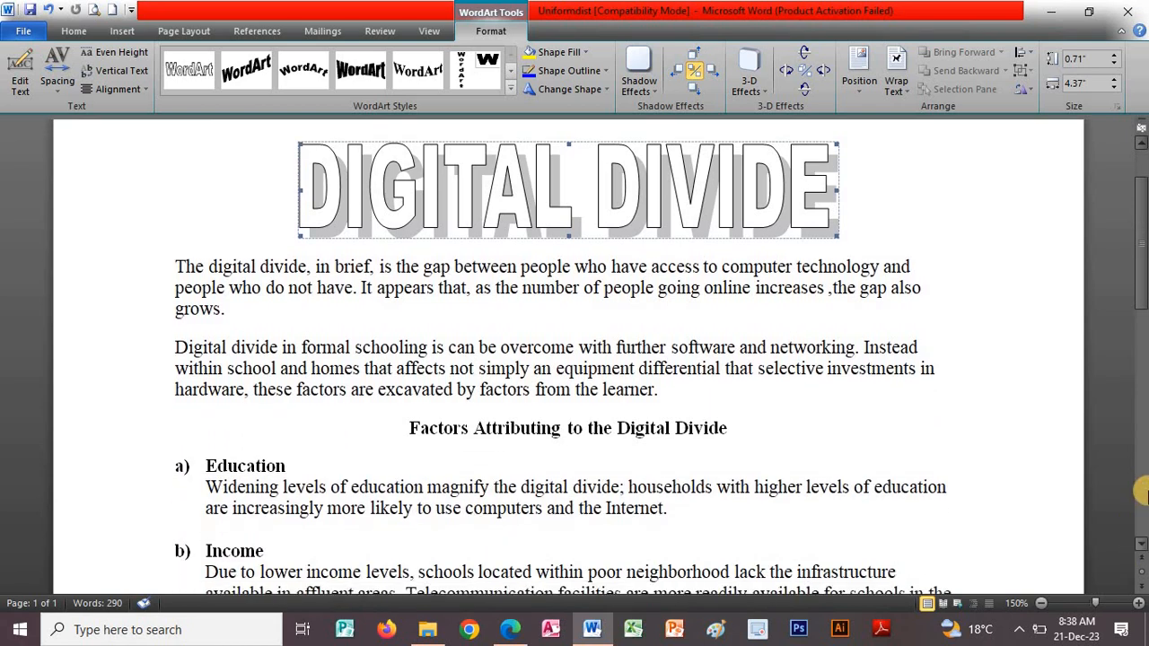
left_click(505, 632)
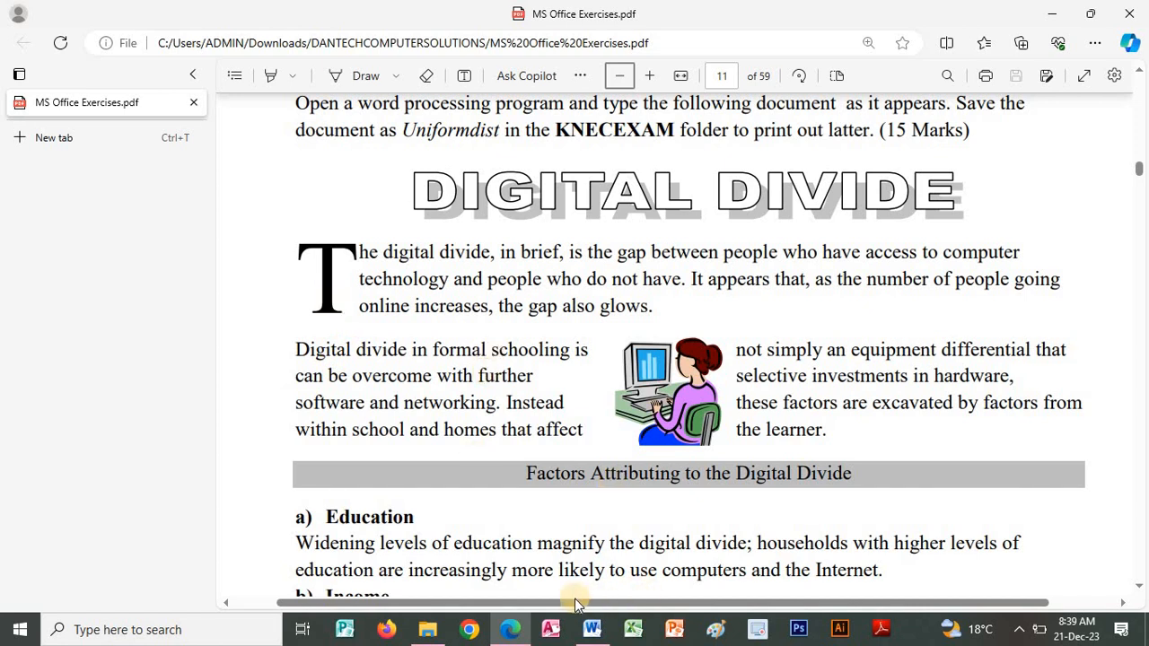
left_click(589, 631)
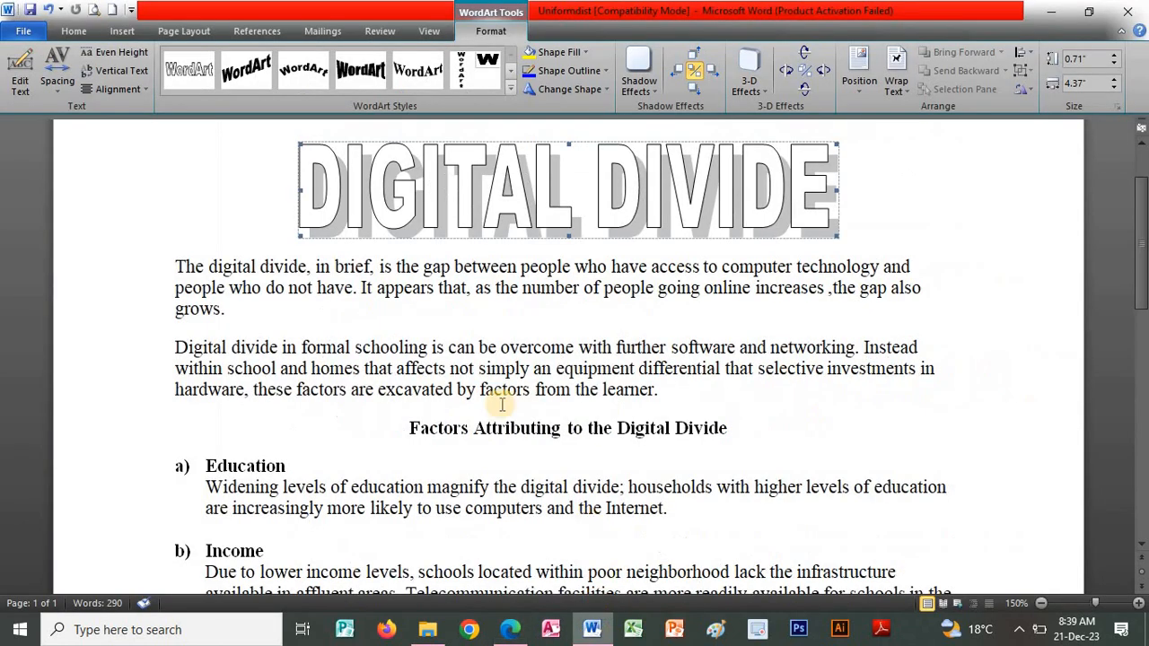
left_click_drag(173, 267, 180, 271)
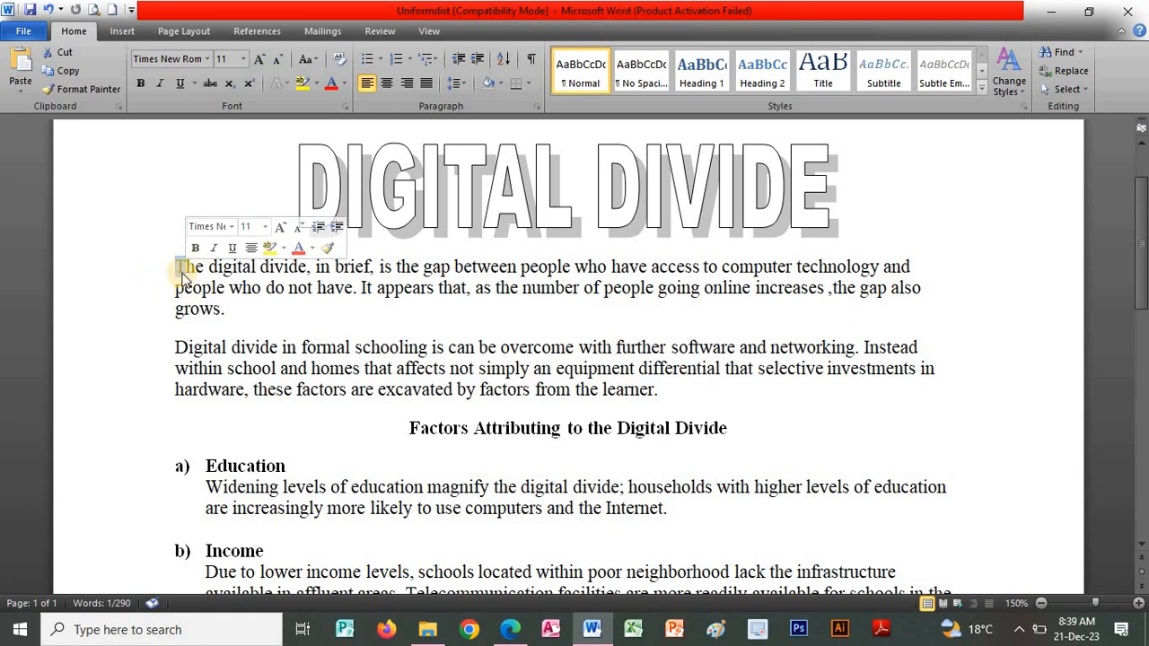
left_click(123, 31)
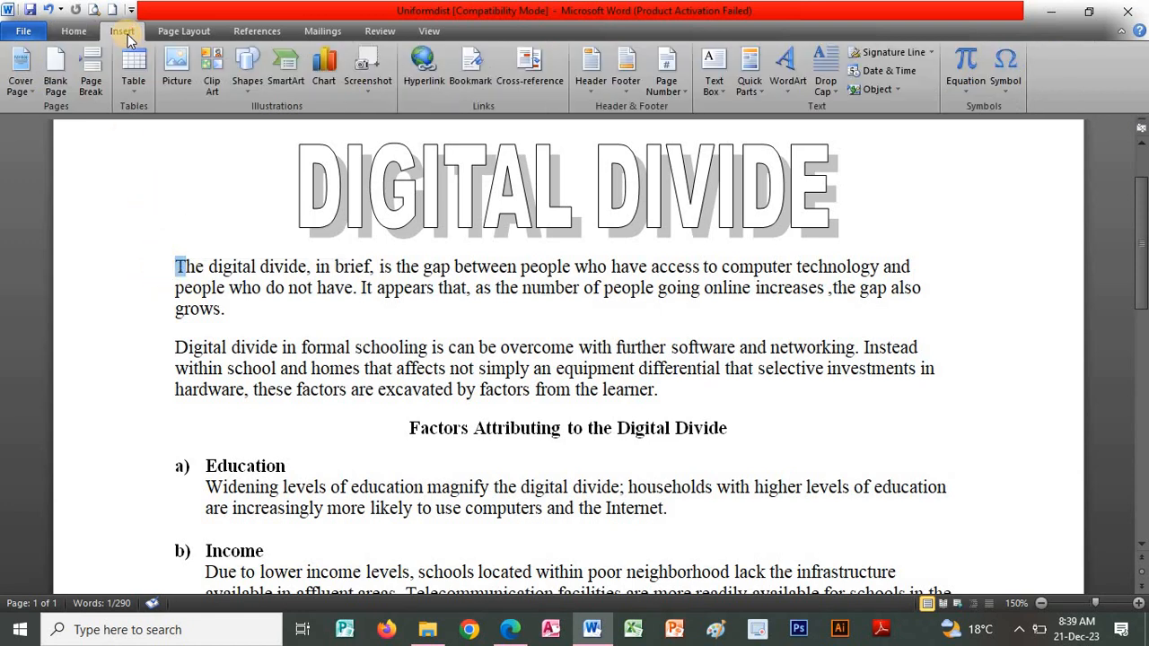
left_click(831, 83)
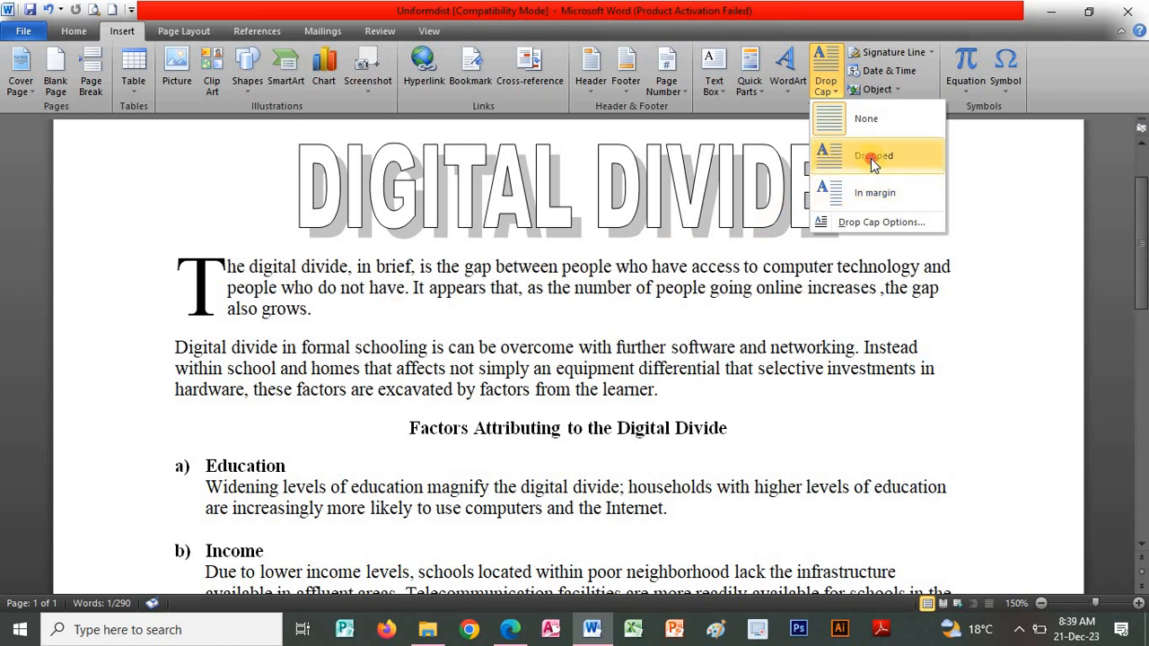
left_click(871, 158)
left_click(450, 328)
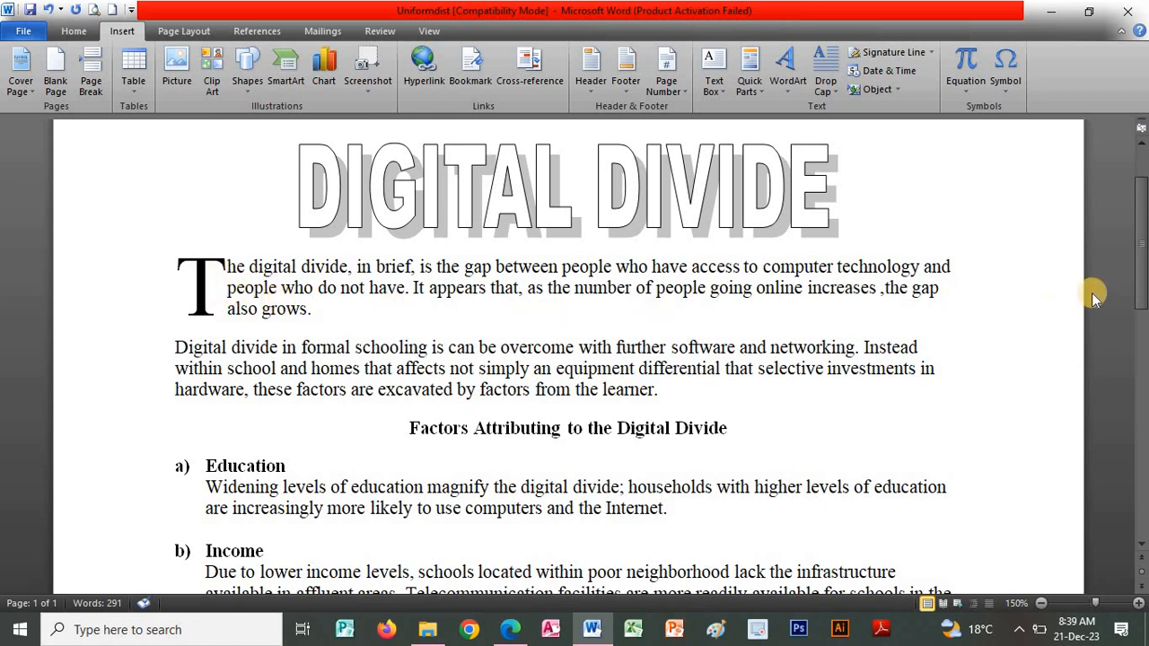
- Check the picture in the Edge PDF and, back in Word, insert the "computer" clip art of a woman at a desk after the second paragraph
left_click(509, 629)
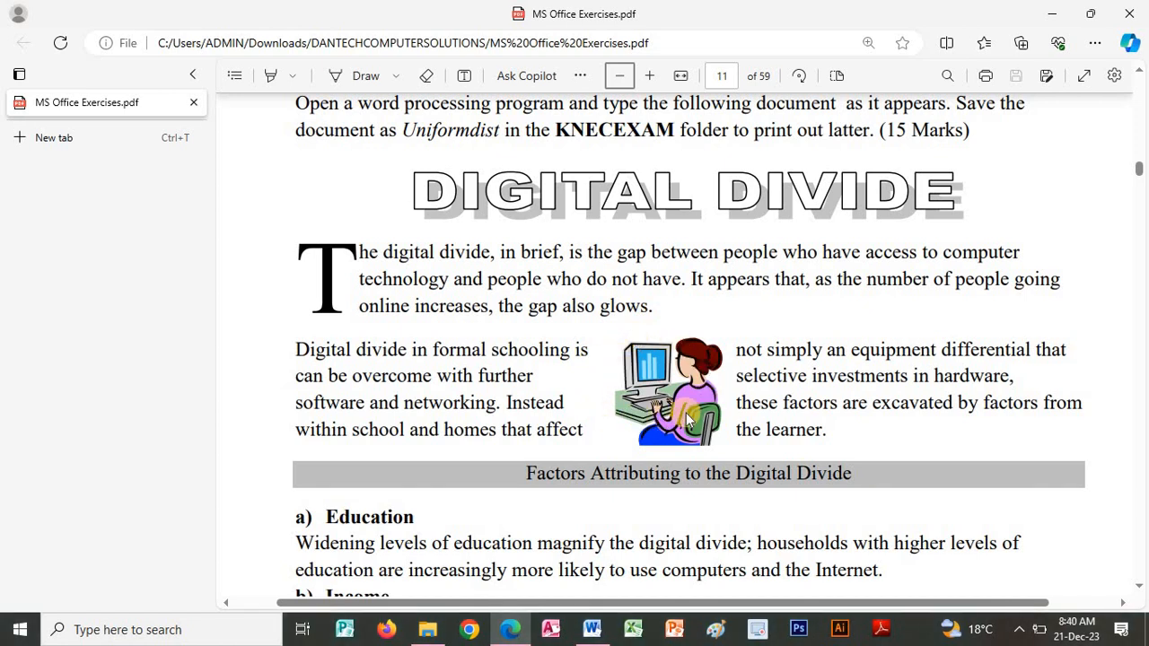
left_click(591, 631)
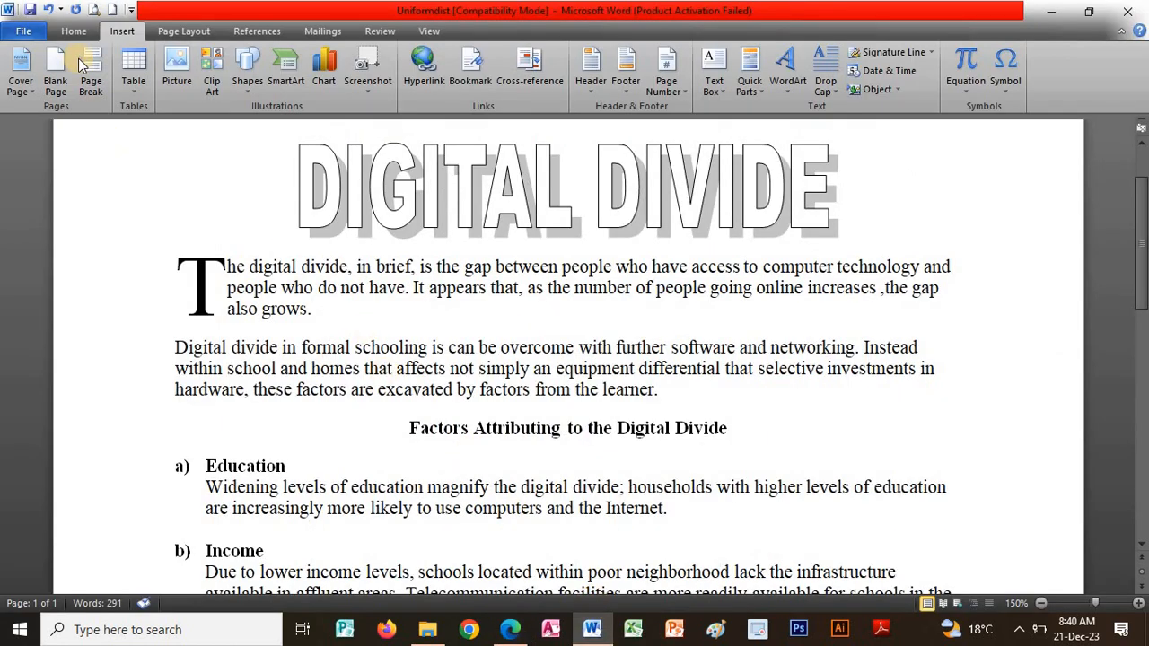
left_click(729, 398)
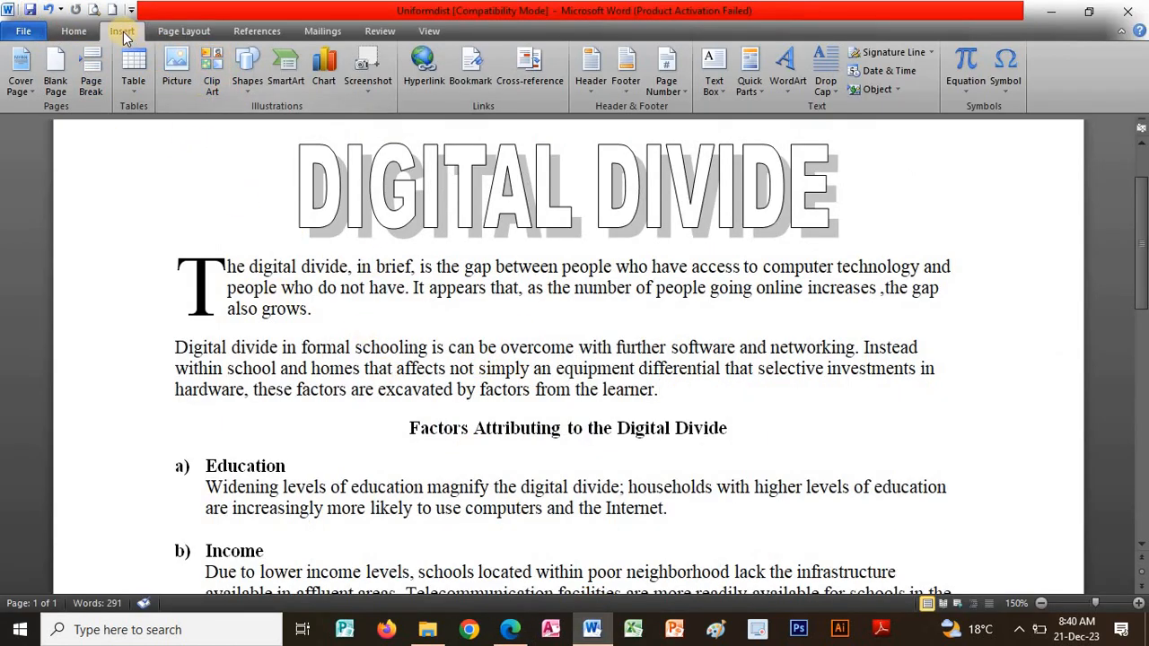
left_click(213, 70)
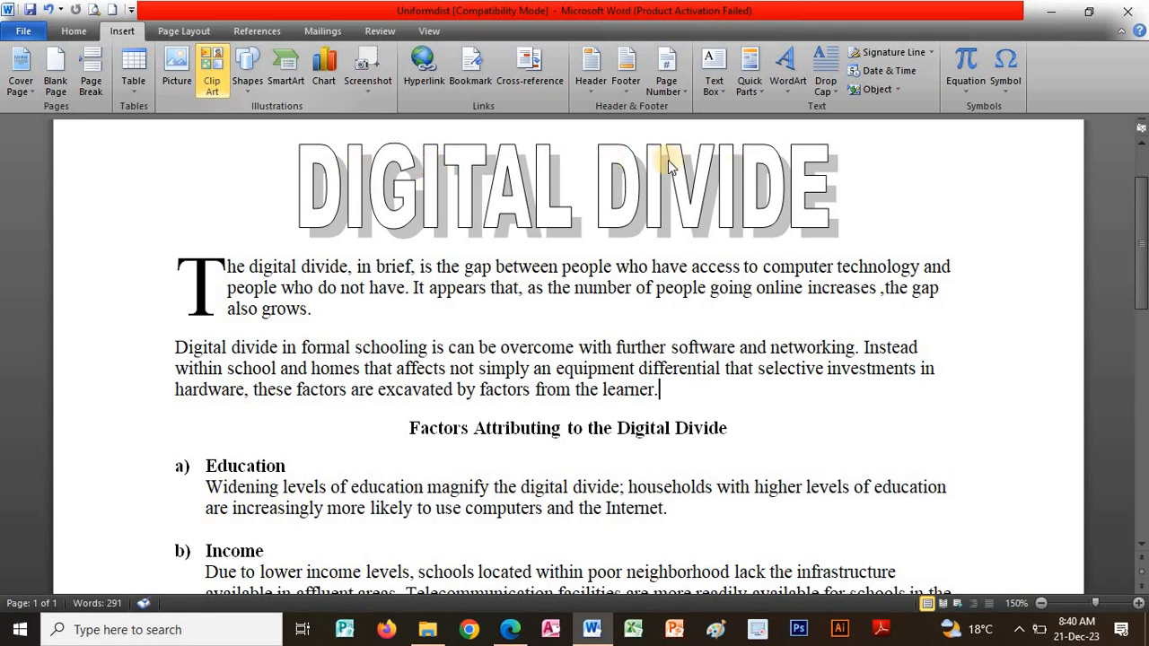
left_click(214, 66)
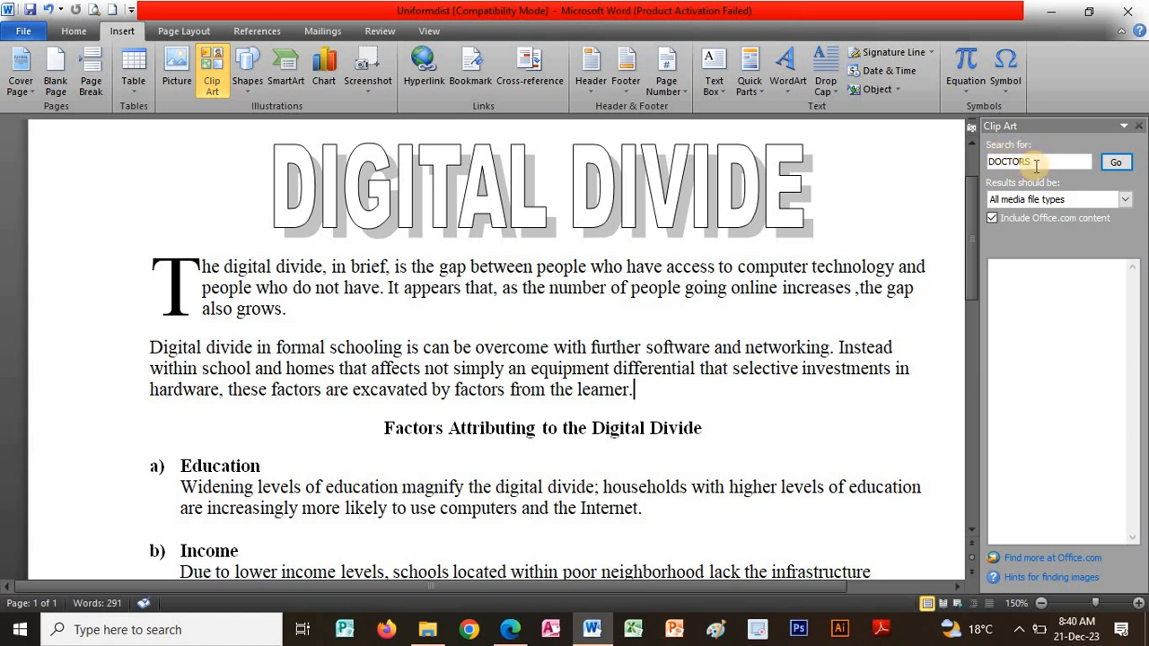
double_click(1038, 162)
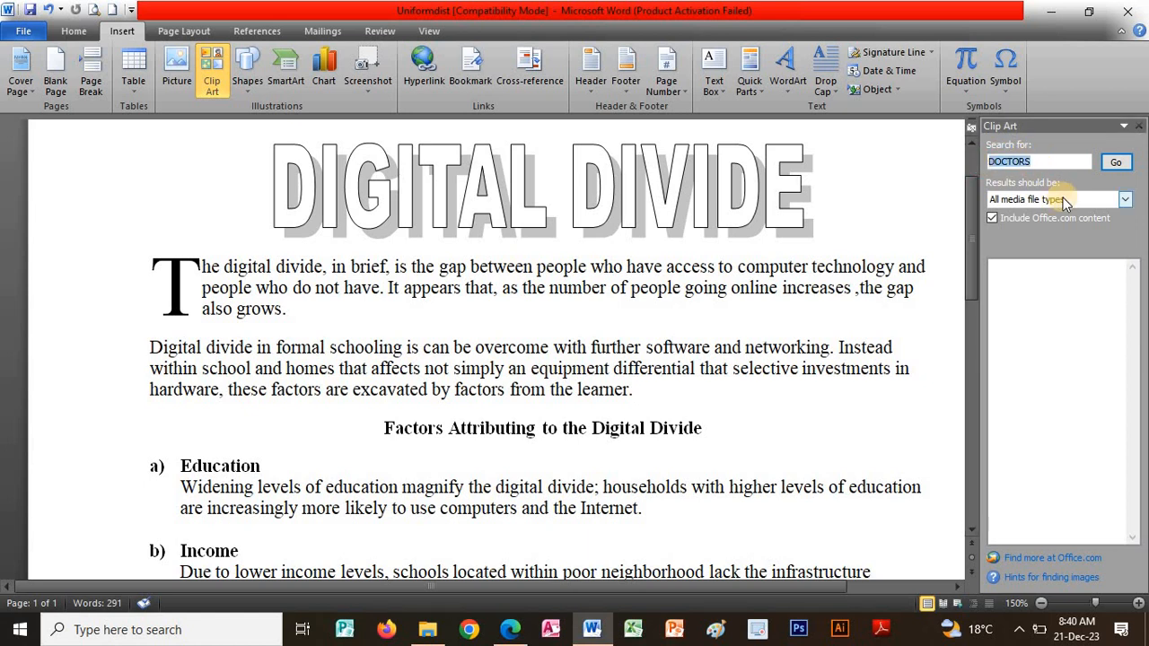
key("BackSpace")
left_click(1118, 164)
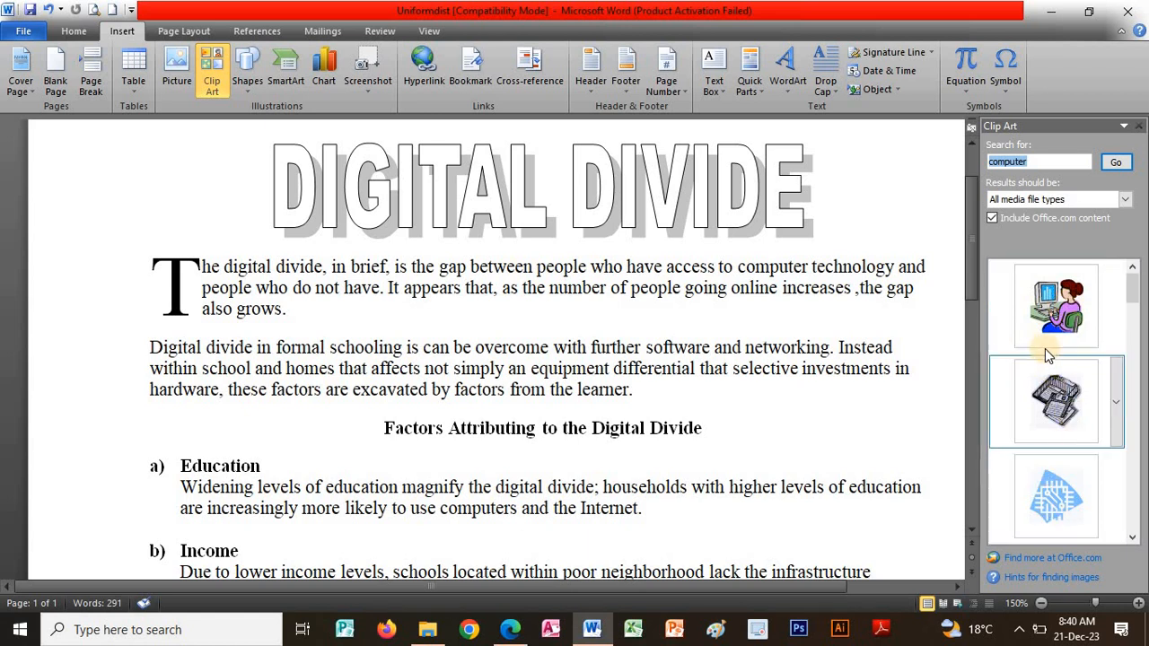
left_click(1052, 302)
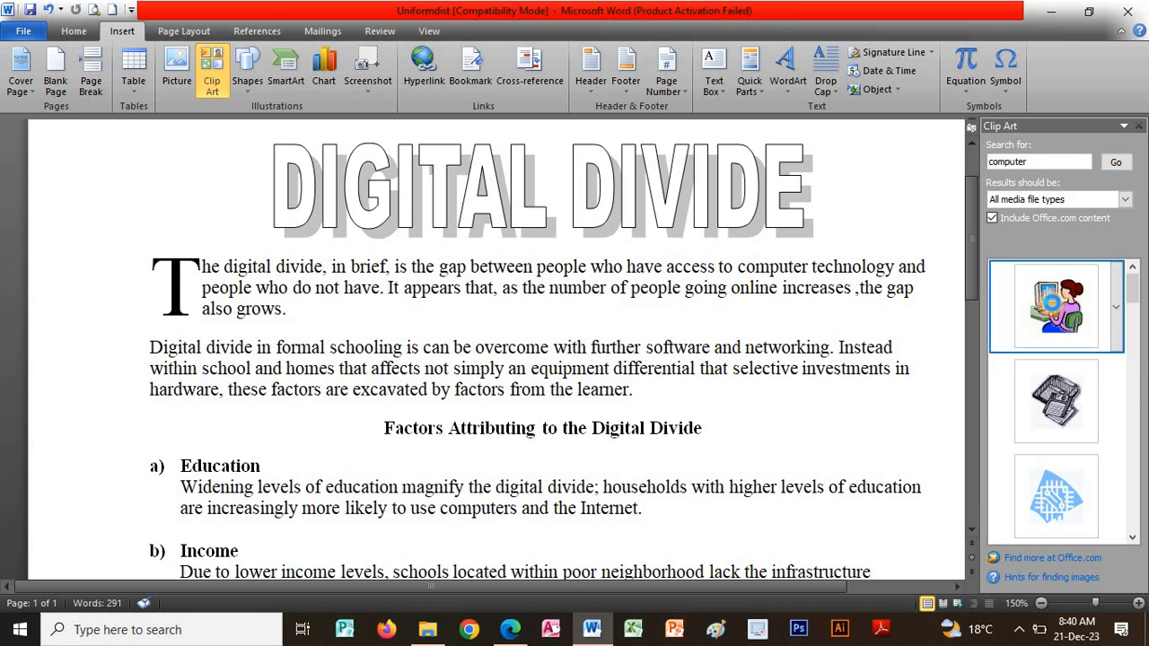
left_click(1136, 127)
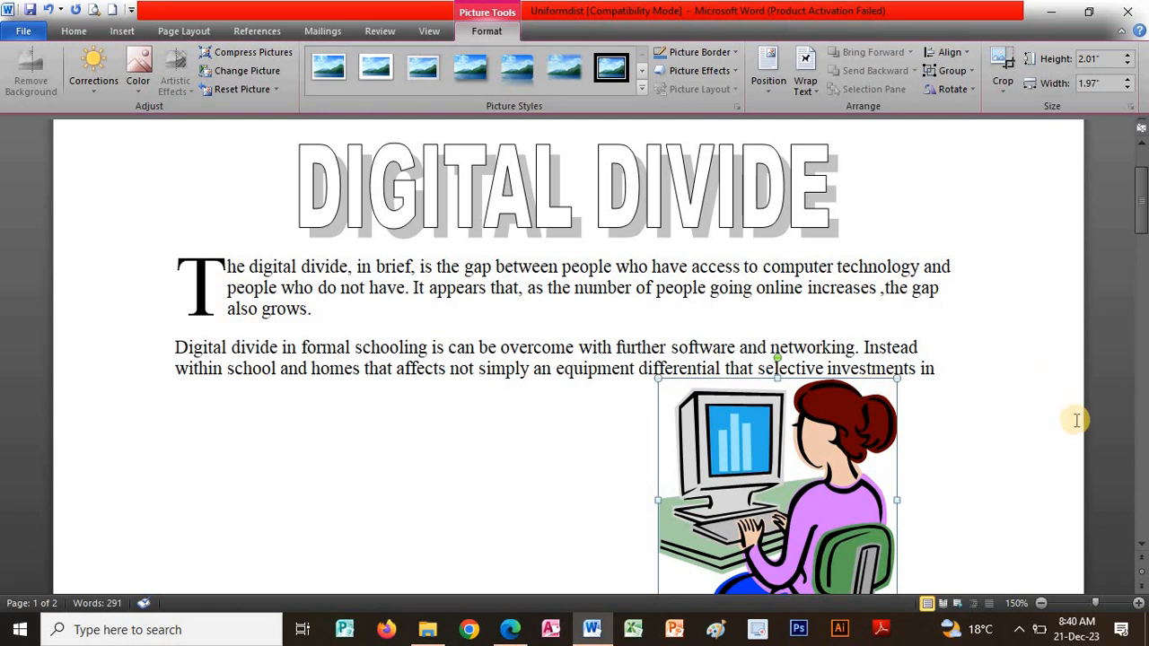
- Set the text wrapping of the computer clip art to Square
key("Down")
left_click(848, 412)
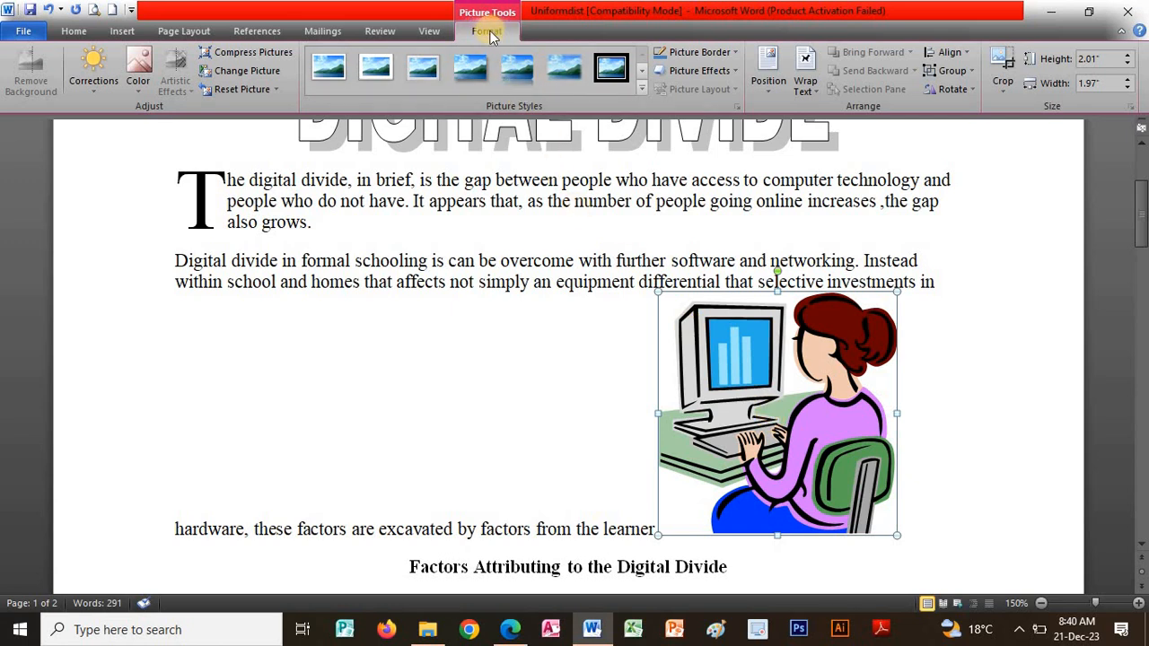
left_click(814, 91)
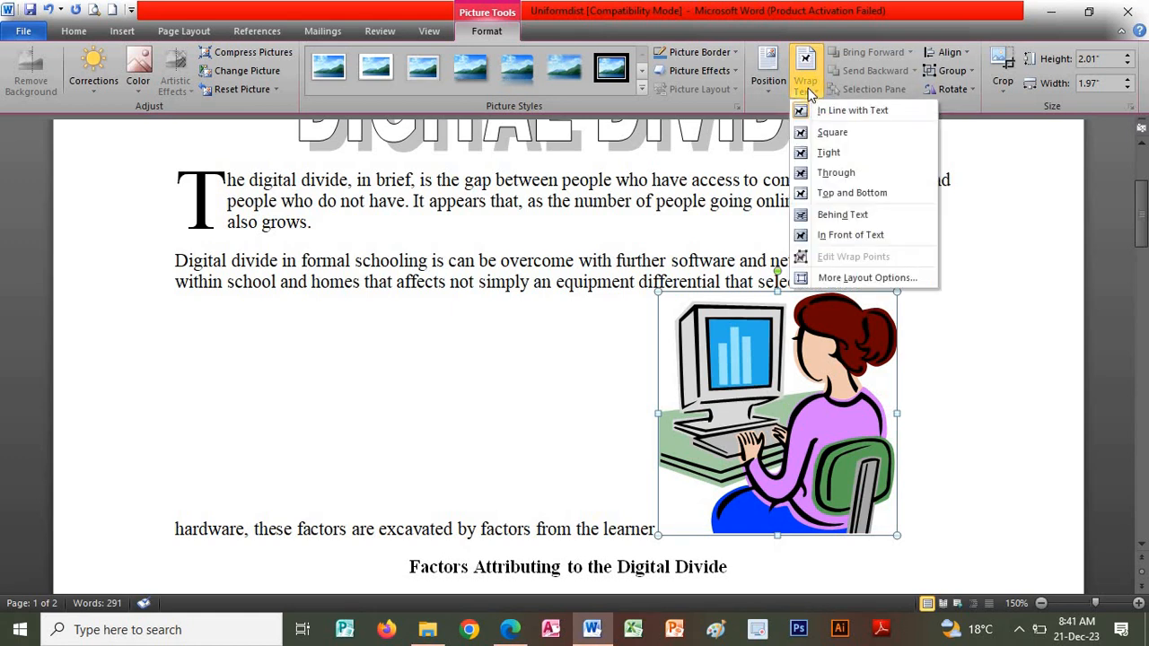
left_click(819, 132)
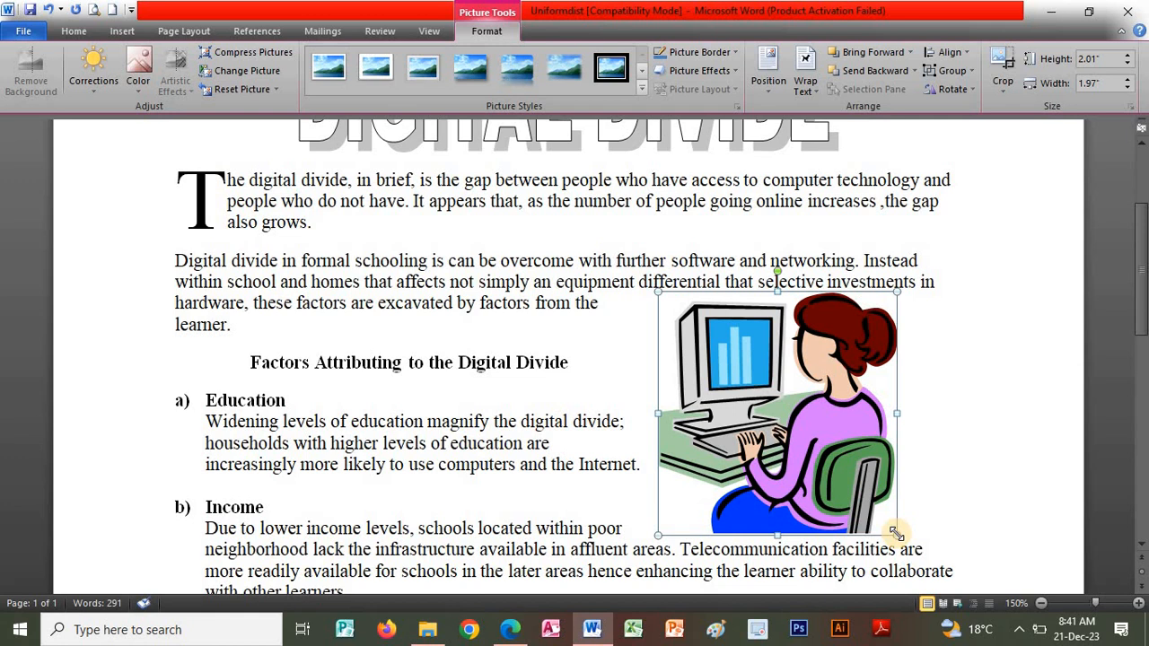
- Shrink the clip art to about 0.59" high by 0.58" wide and move it into the middle of the second paragraph
left_click_drag(896, 533, 728, 362)
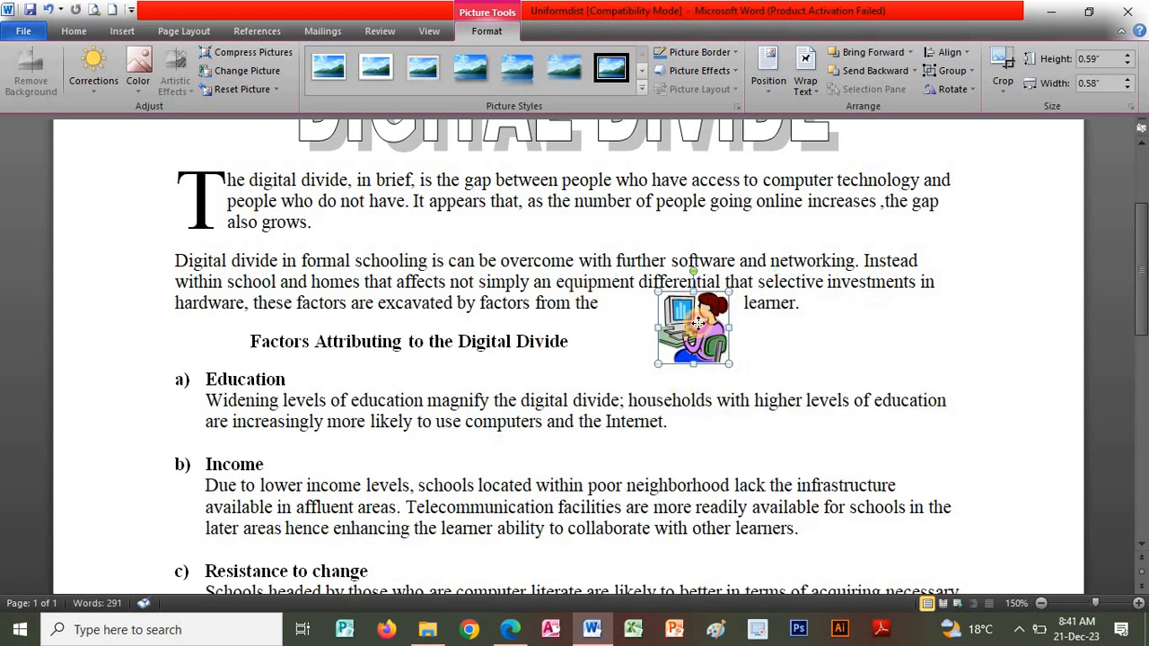
left_click_drag(698, 321, 504, 286)
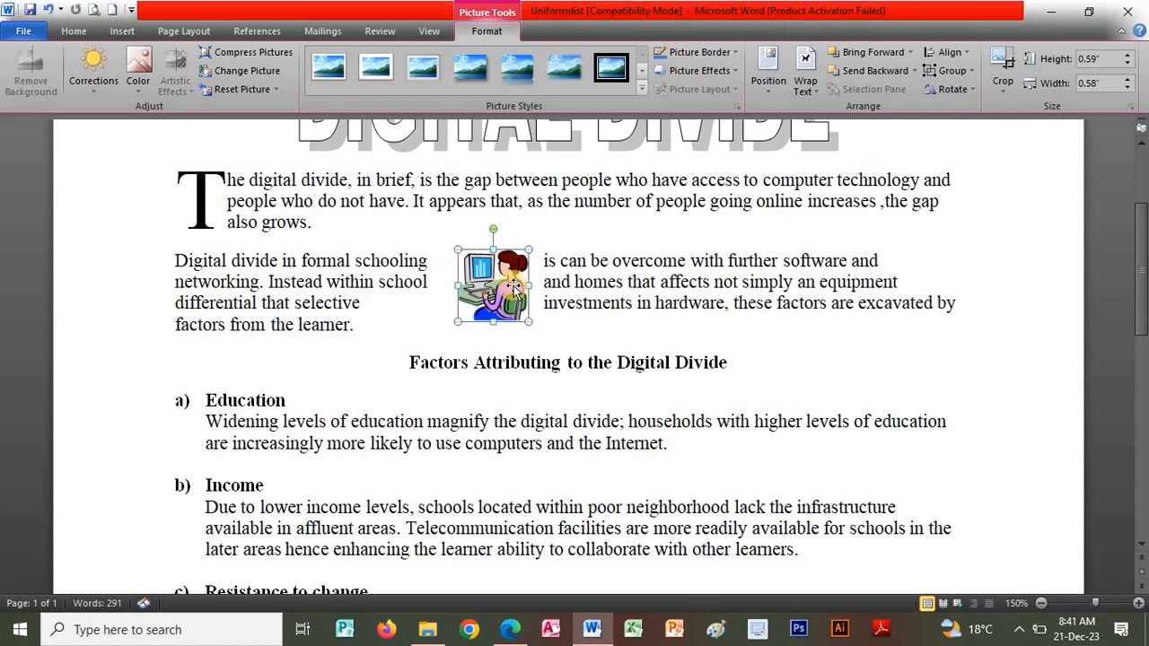
left_click(798, 396)
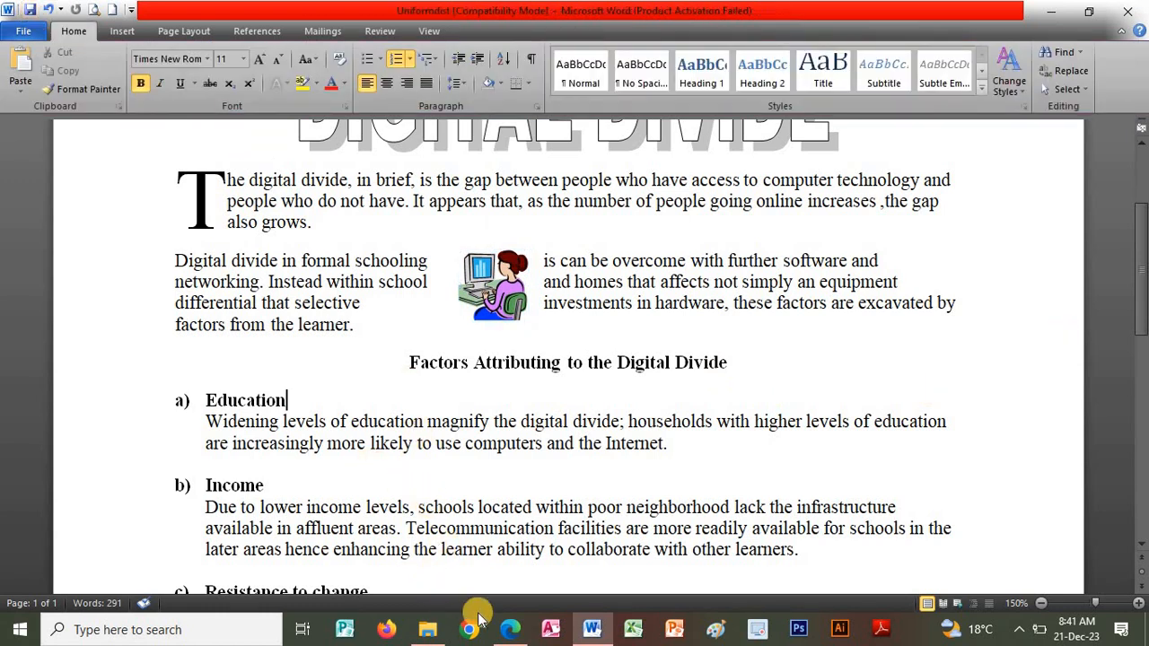
- Check the heading's shading in the Edge PDF and, back in Word, open the shading colours for the "Factors Attributing to the Digital Divide" heading
left_click(518, 633)
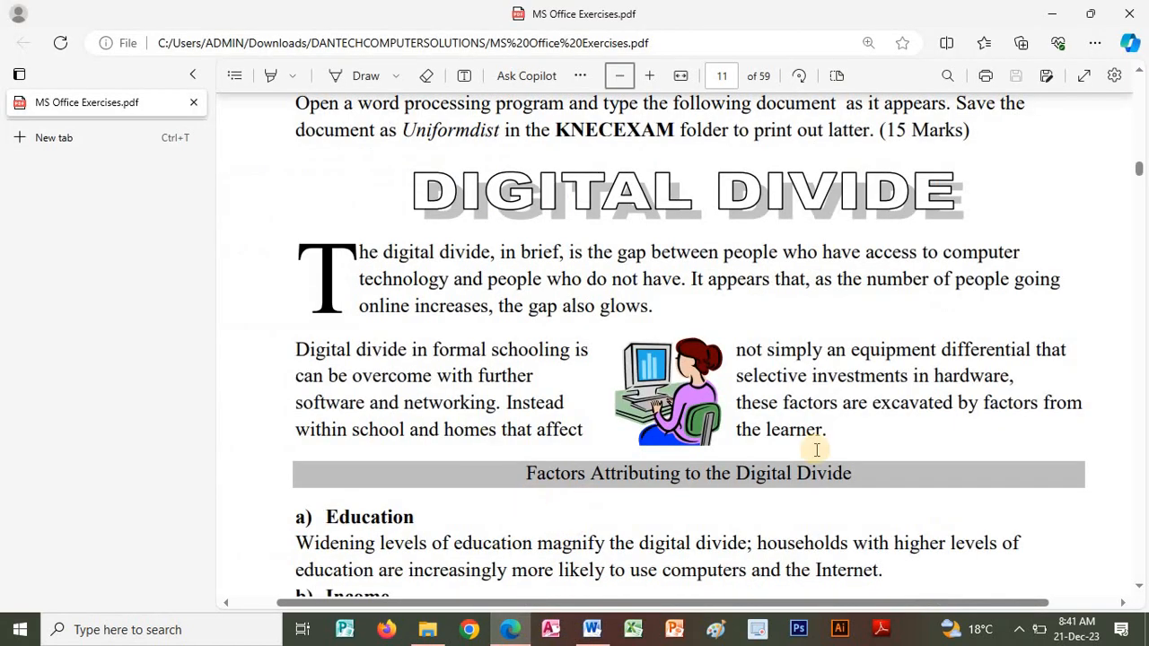
scroll(815, 365, "down", 3)
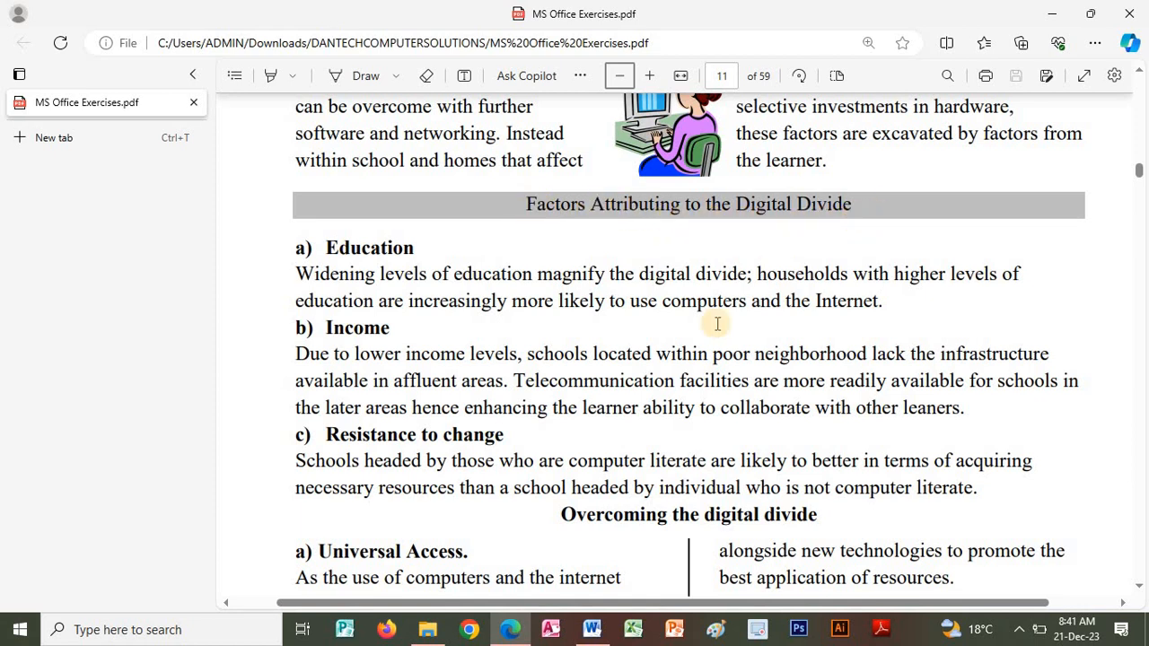
left_click(597, 631)
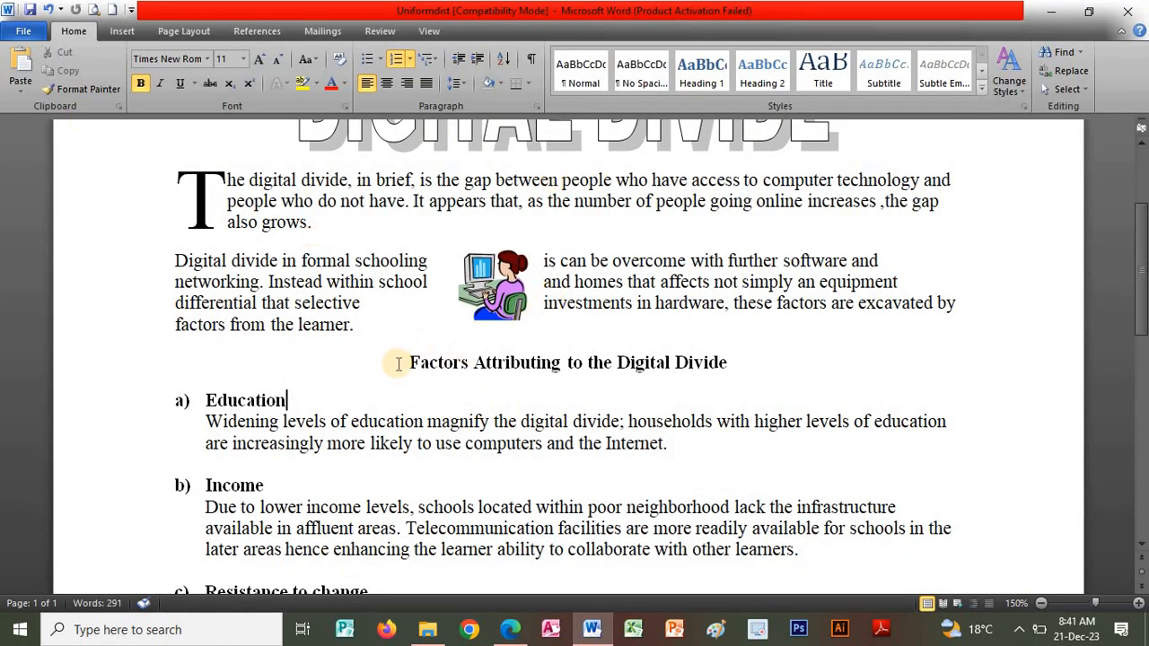
left_click_drag(400, 364, 792, 359)
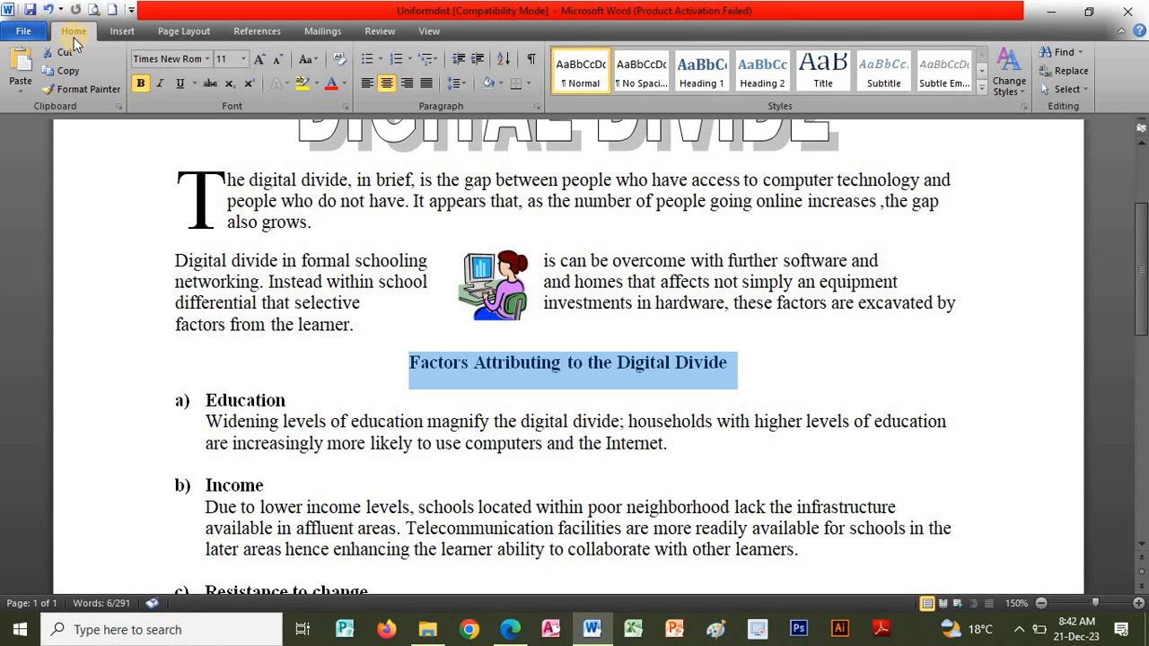
left_click(502, 84)
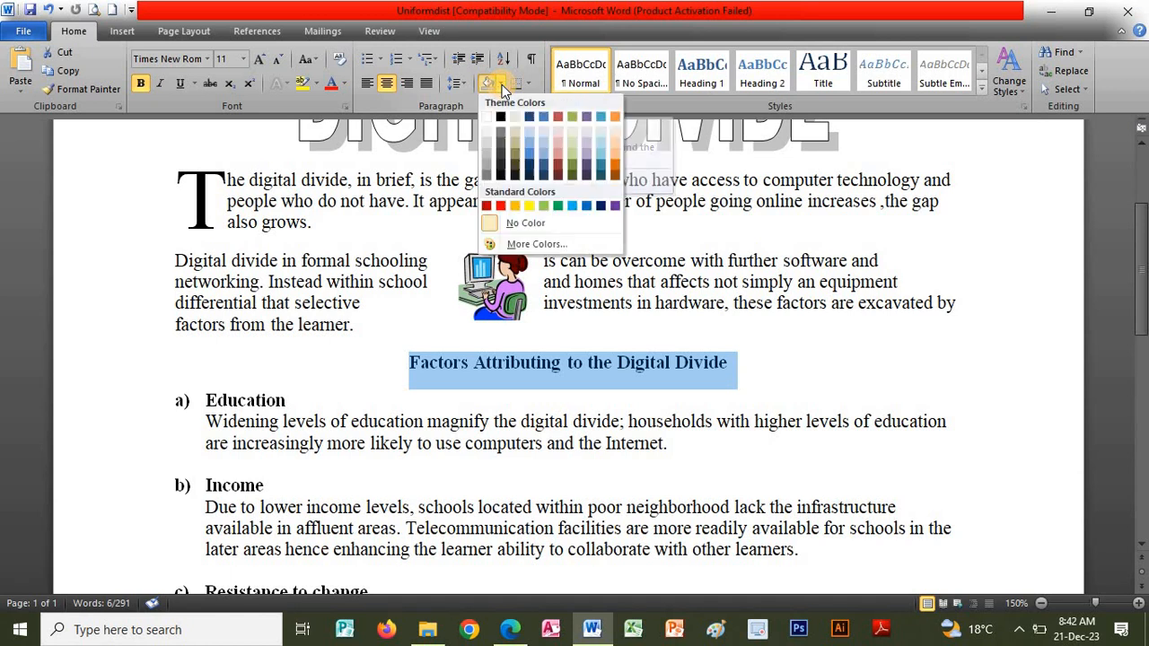